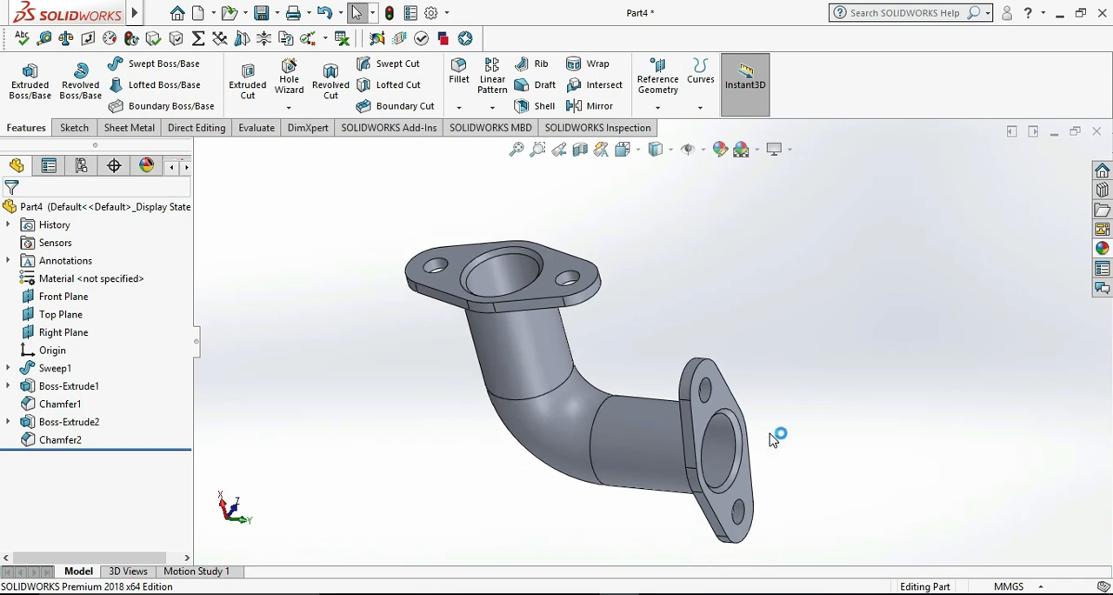
middle_drag(771, 430, 561, 466)
middle_drag(760, 470, 888, 539)
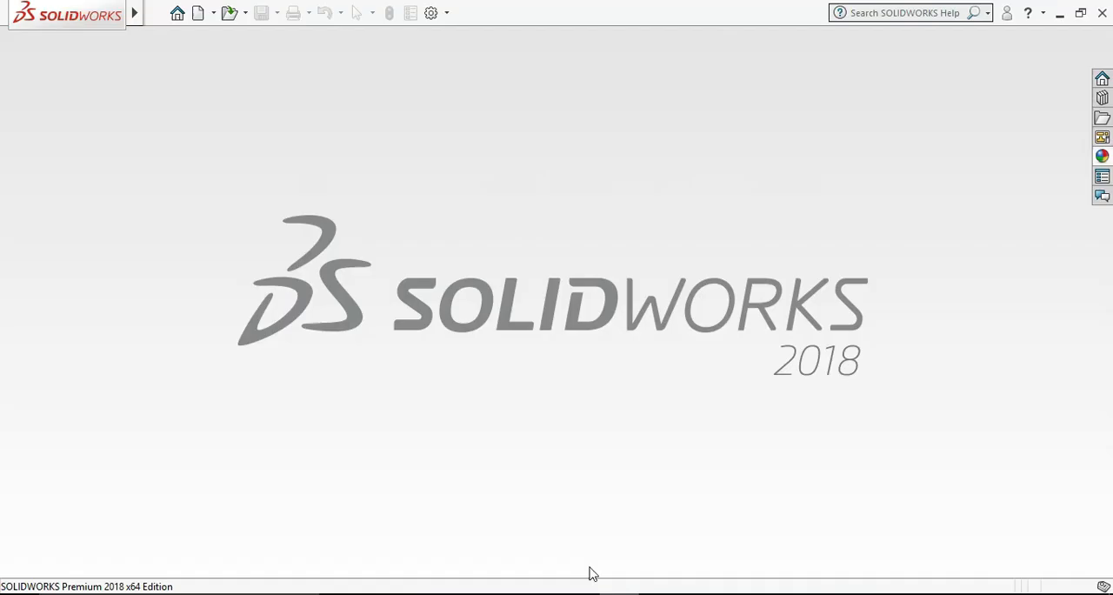
- Create a new part document
click(214, 13)
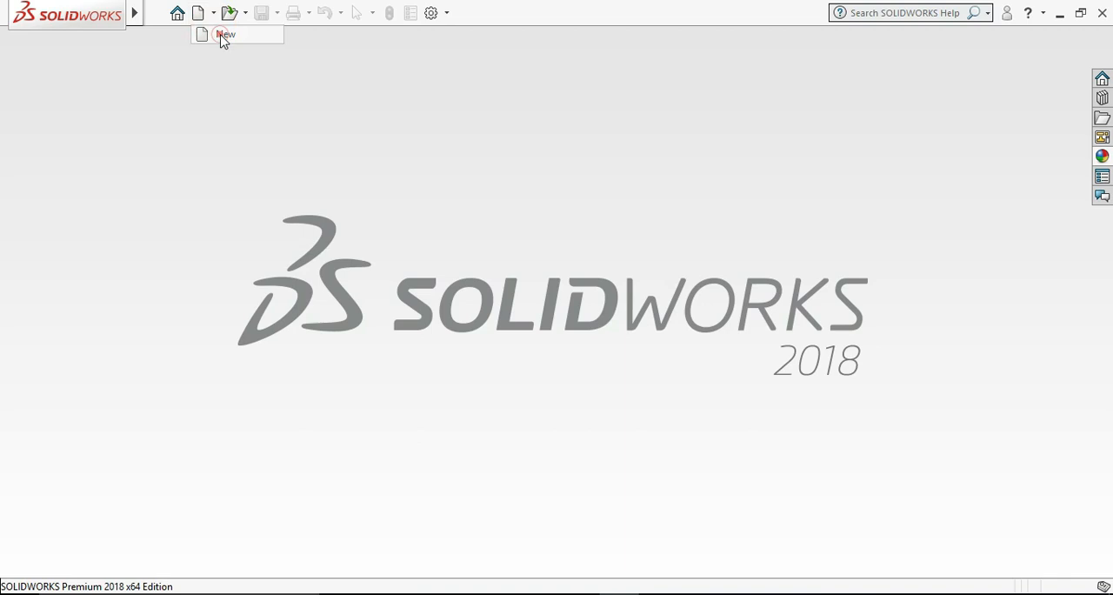
click(224, 40)
double_click(386, 231)
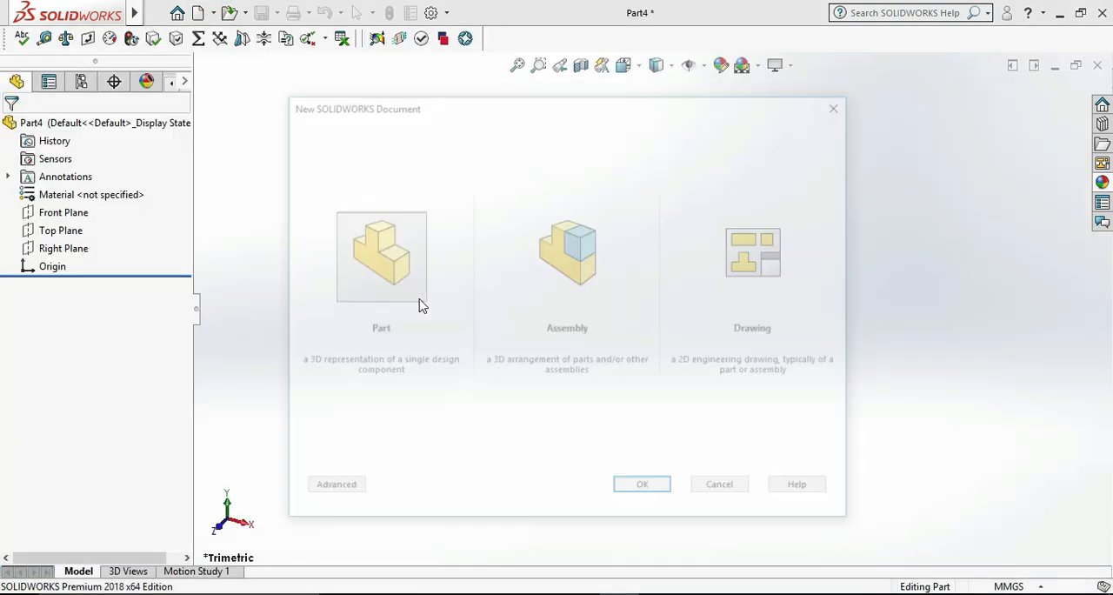
- Show the Front, Top and Right planes in the model view
drag(105, 292, 72, 336)
right_click(72, 336)
click(85, 315)
click(376, 396)
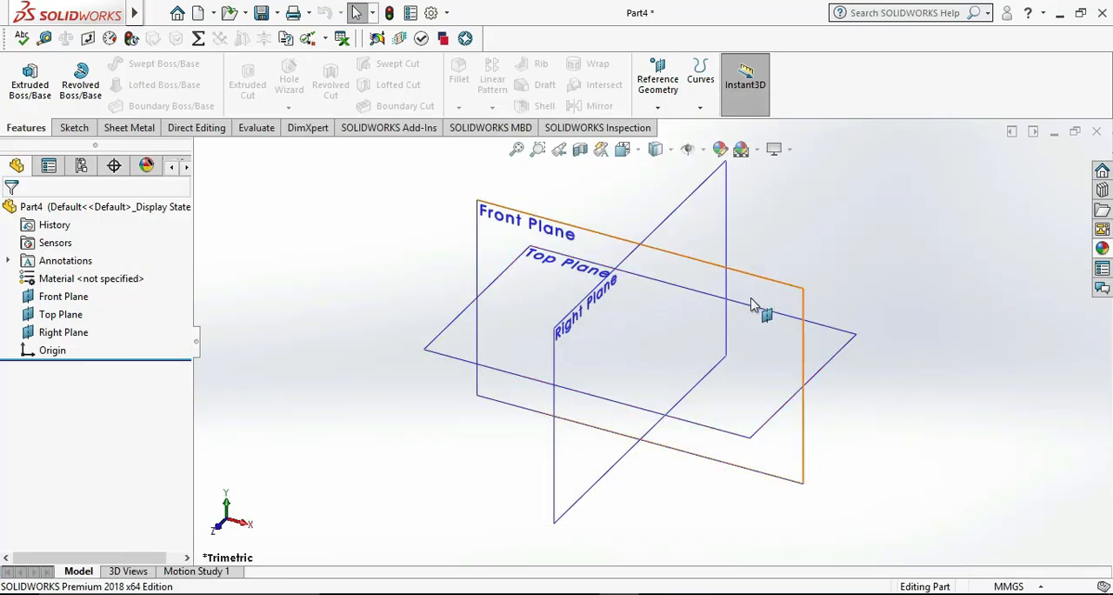
- Sketch two concentric circles centred on the origin on the Right Plane, with radii of about 19 mm and 27 mm
right_click(555, 329)
click(595, 301)
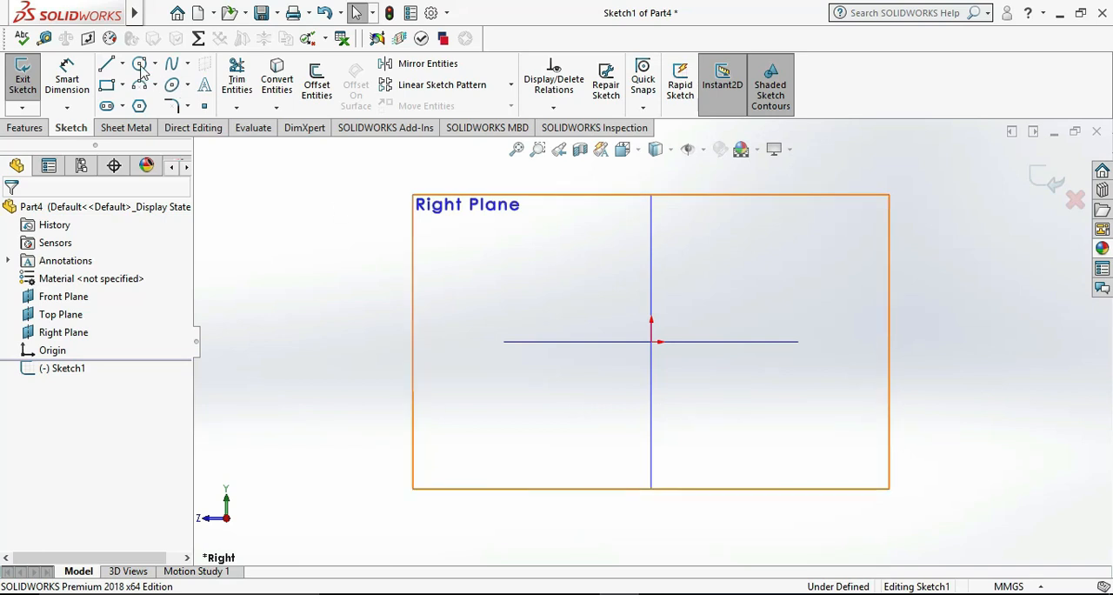
click(139, 63)
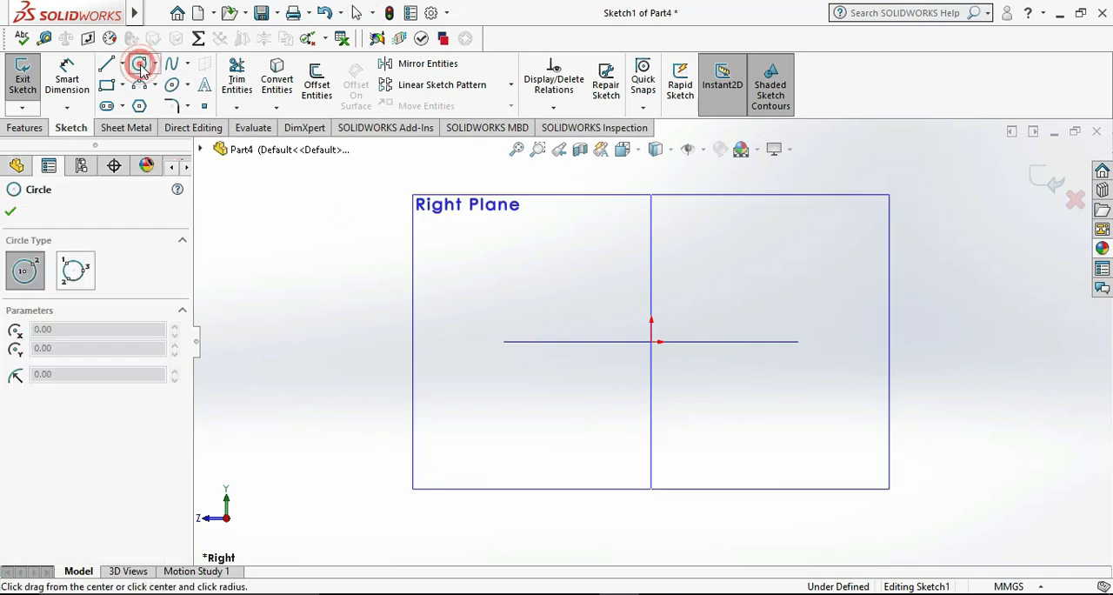
click(651, 341)
click(608, 375)
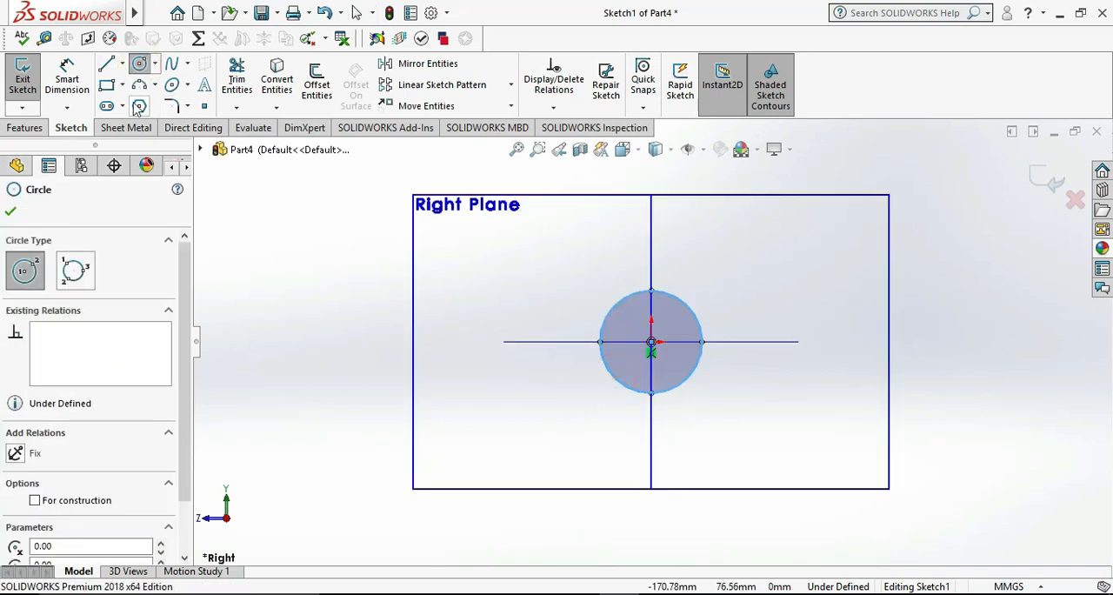
click(650, 341)
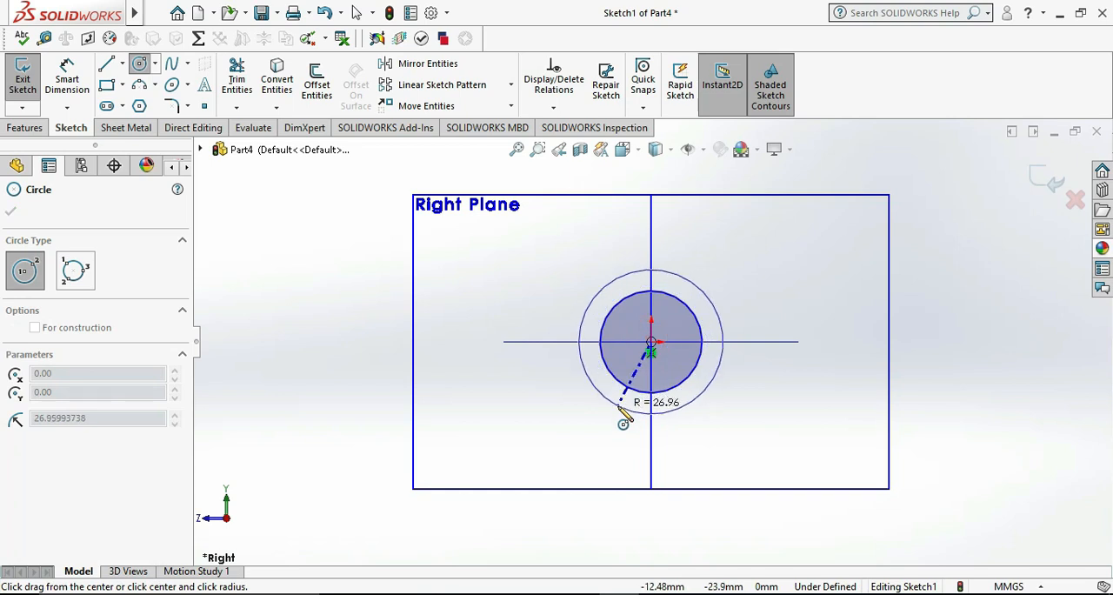
click(617, 407)
- Dimension the inner circle with a diameter of 60 mm
click(67, 80)
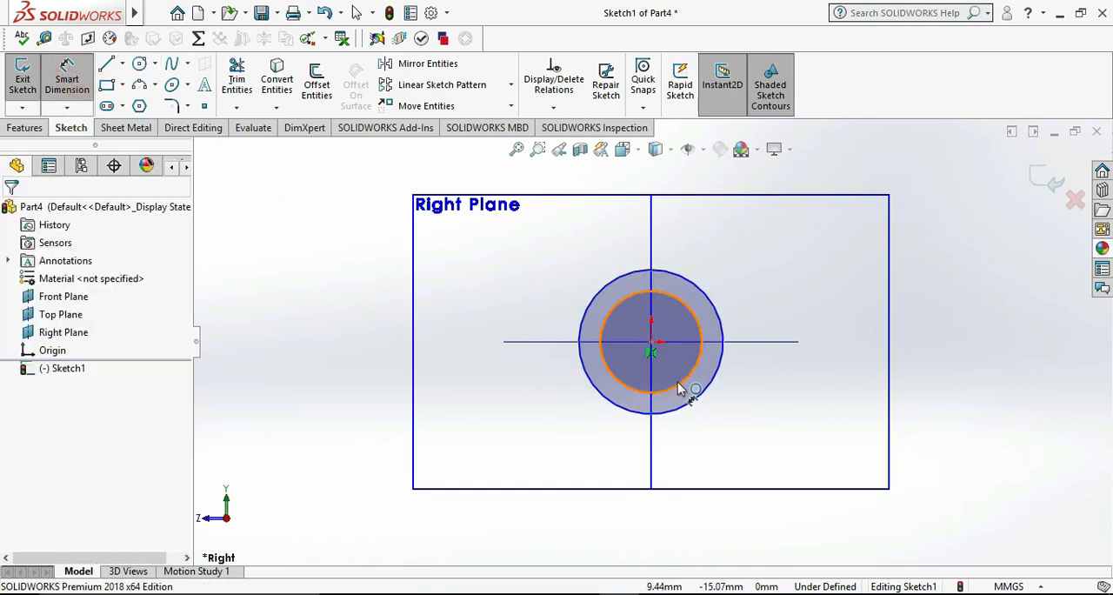
click(705, 409)
click(503, 448)
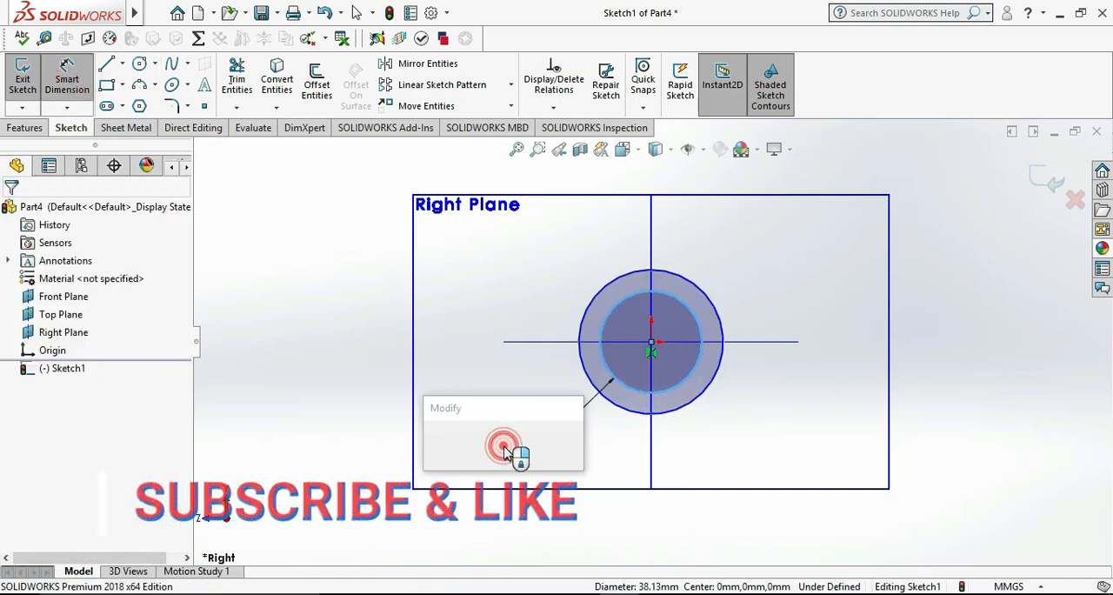
text(60)
key(Return)
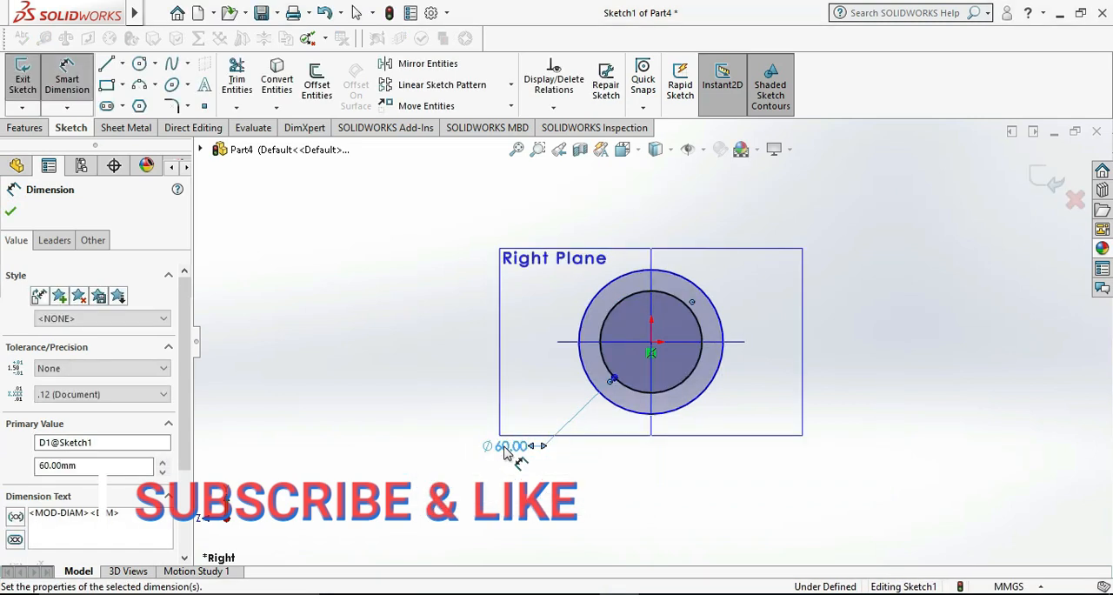
- Dimension the outer circle with a diameter of 72 mm and finish the sketch
click(699, 407)
click(773, 504)
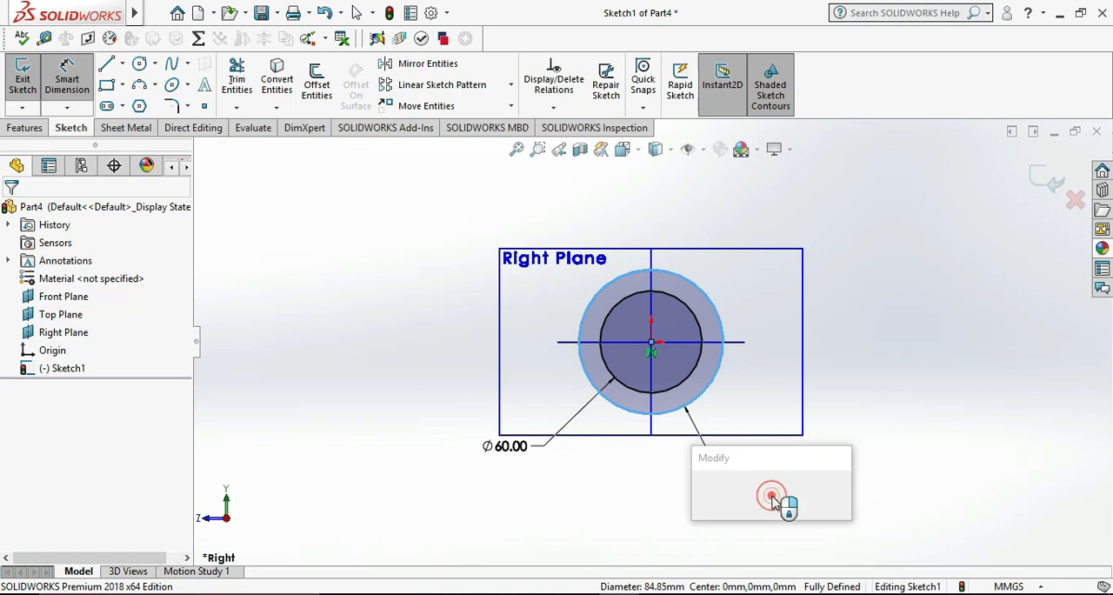
text(72)
key(Return)
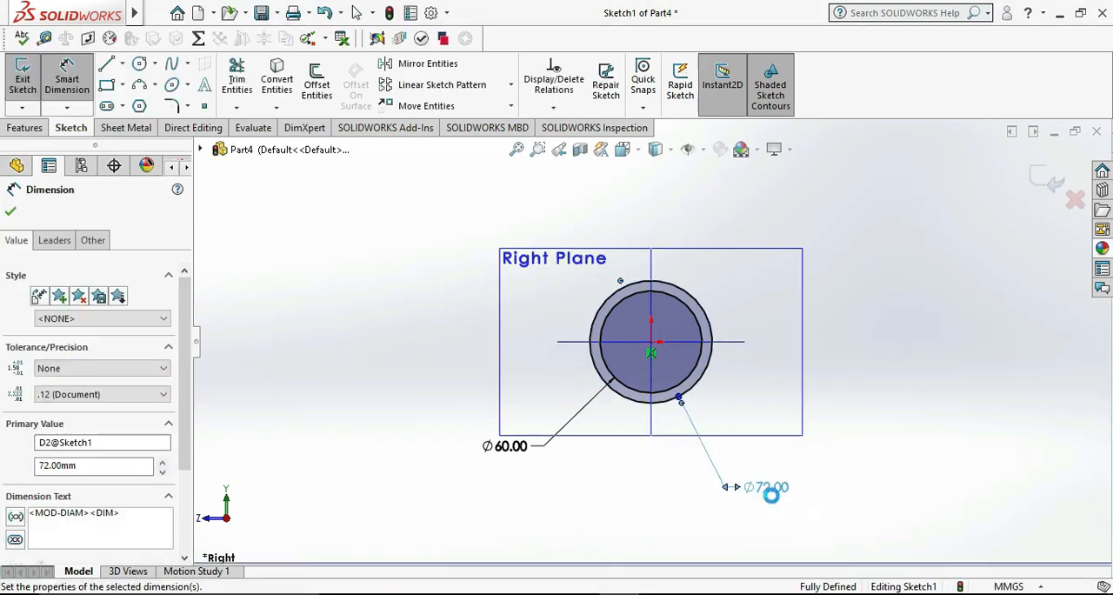
click(23, 78)
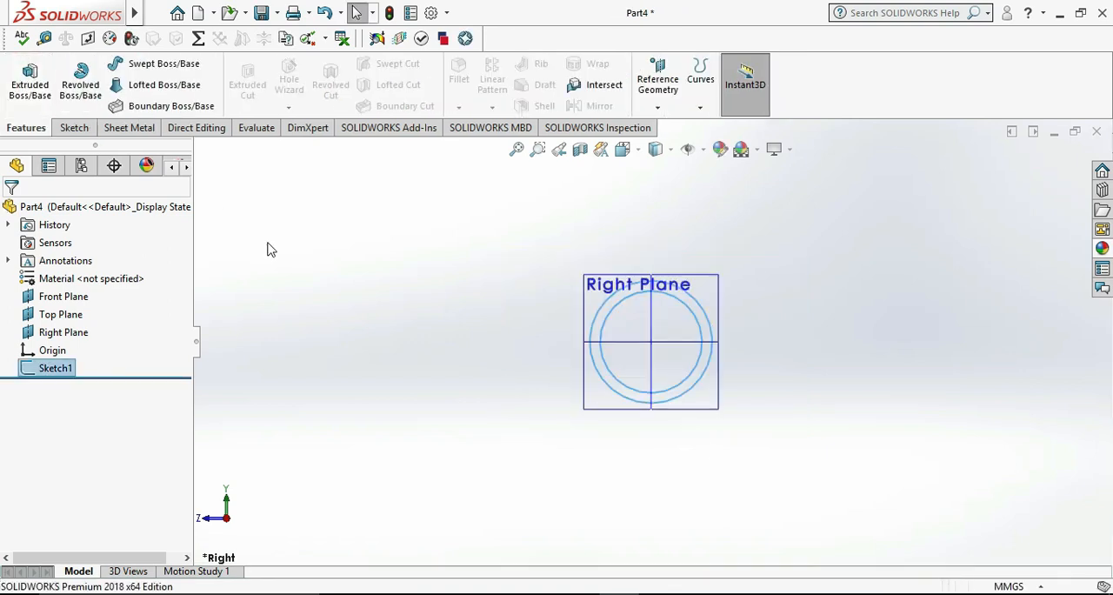
- Start a new sketch on the Front Plane and view it face-on
middle_drag(835, 395, 721, 350)
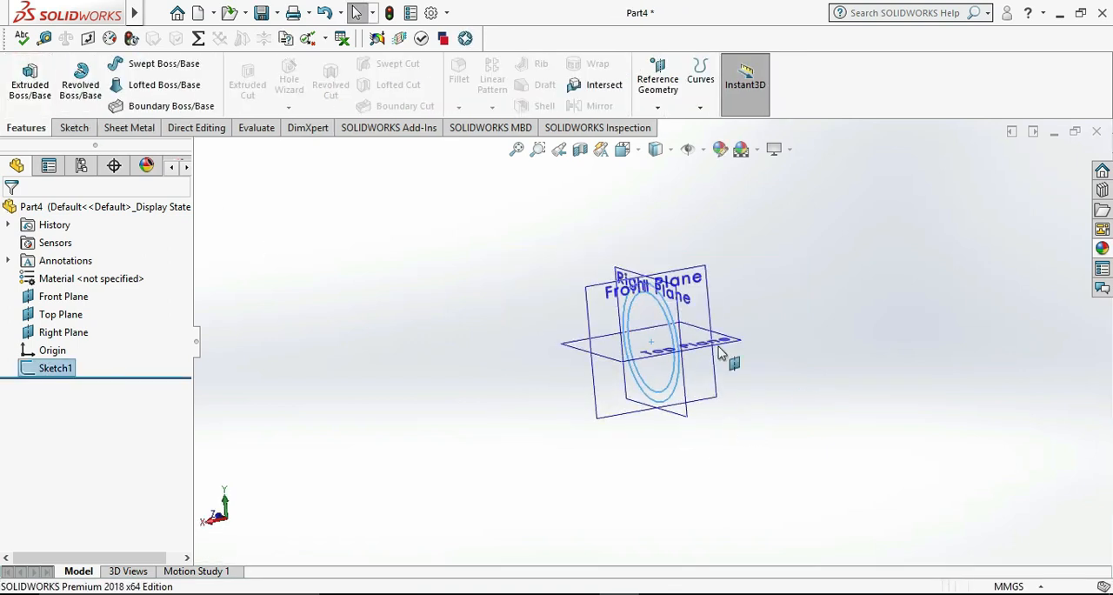
right_click(707, 288)
click(745, 257)
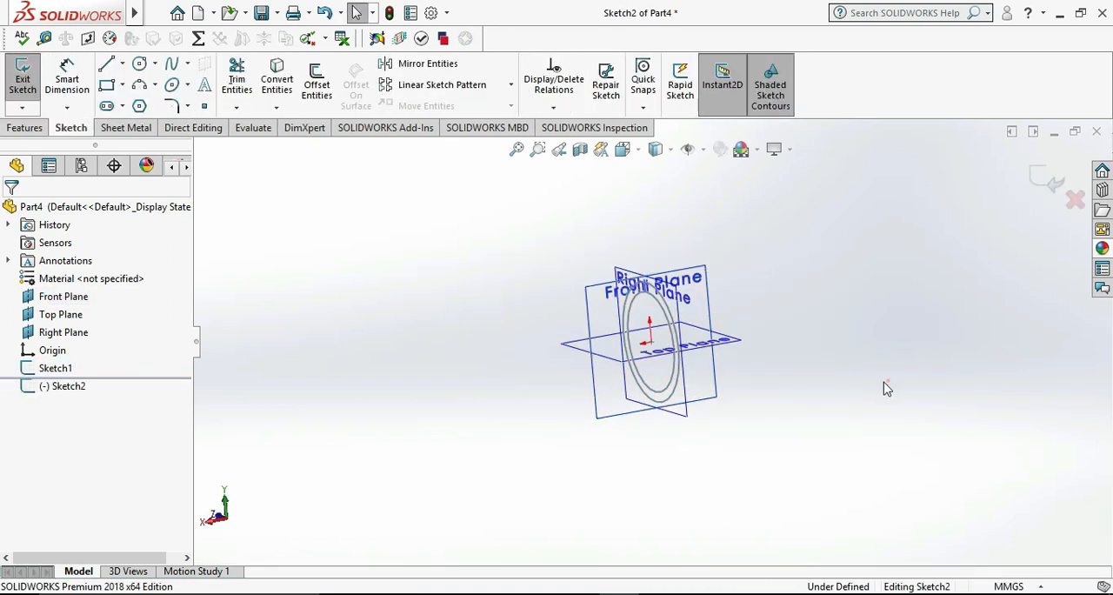
key(ctrl+8)
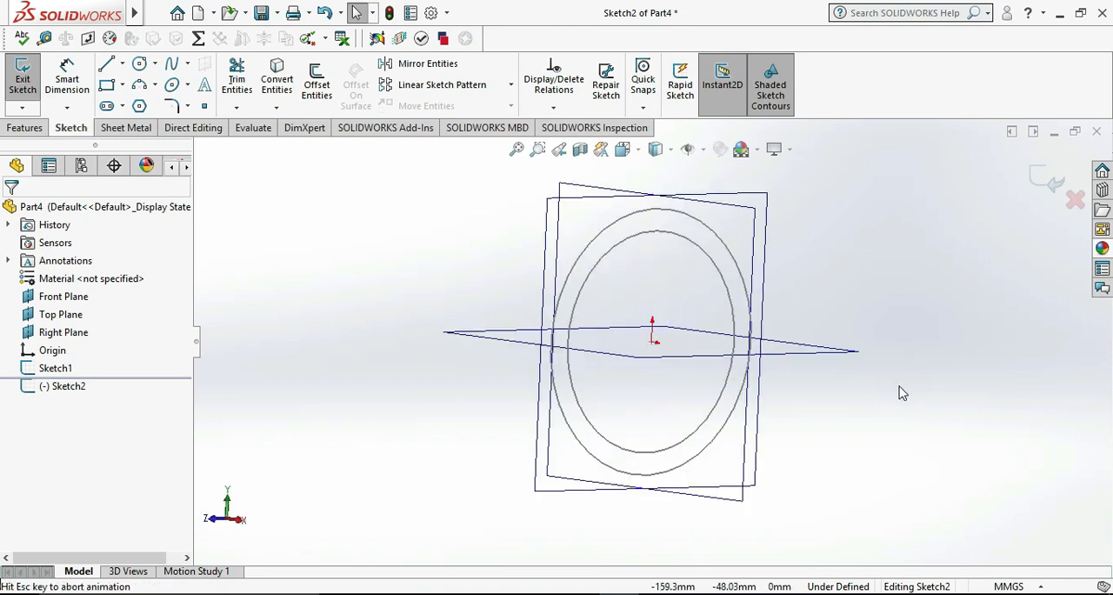
click(920, 423)
key(f)
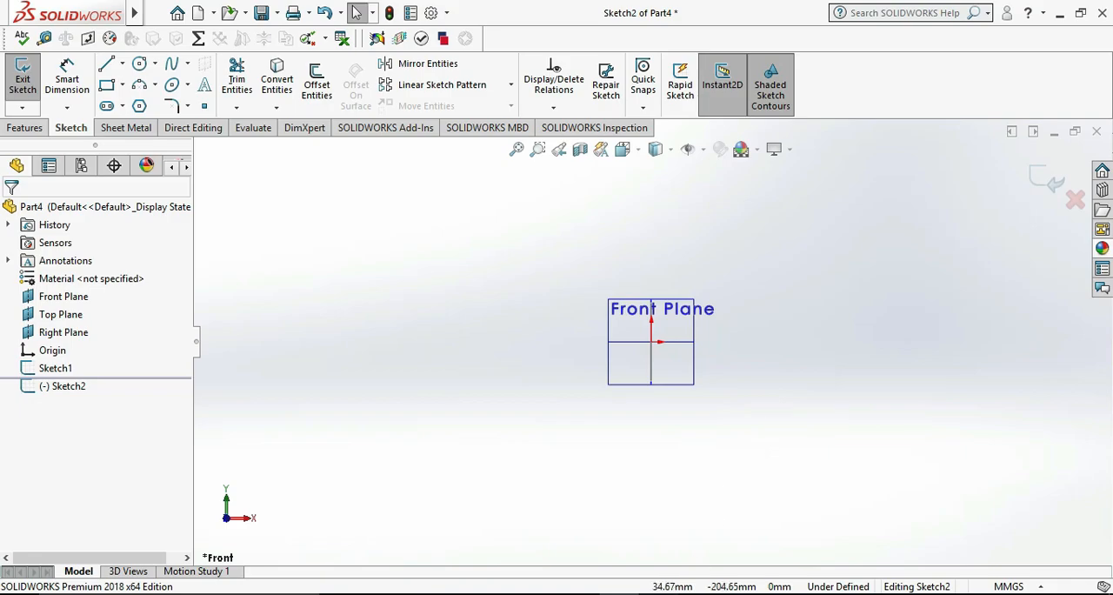
- Check the pipe drawing in Photos, and sketch a horizontal line about 132 mm long from the origin in the negative X direction
click(661, 594)
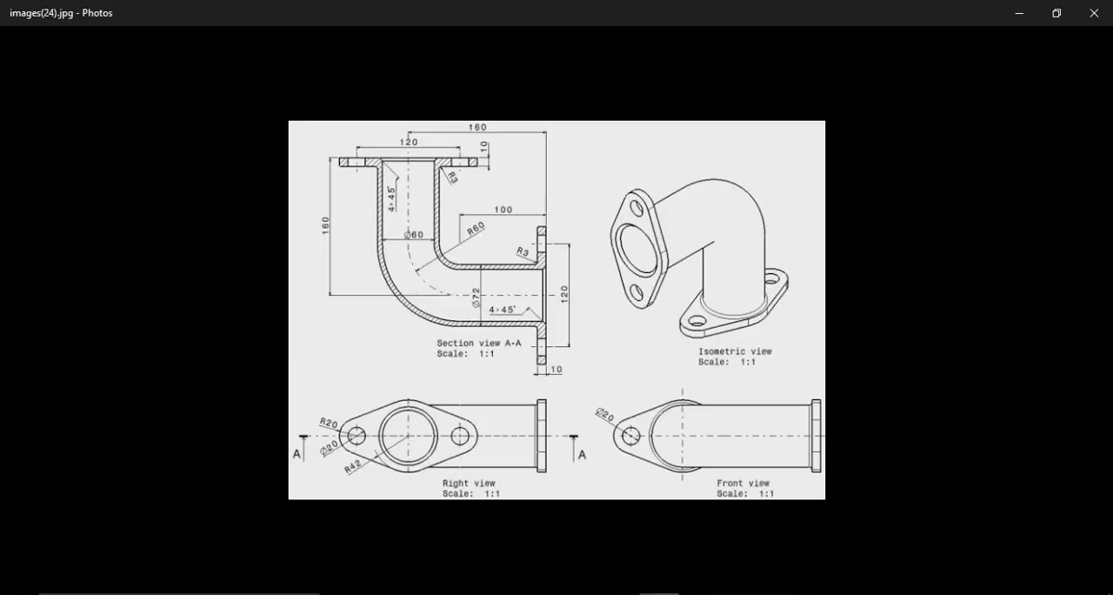
click(661, 594)
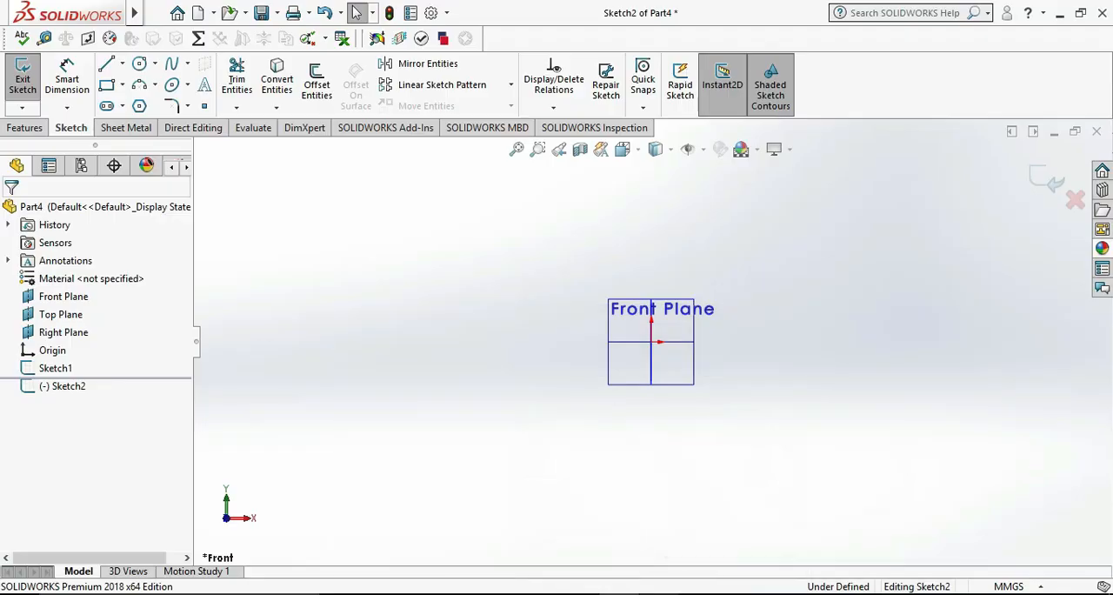
click(661, 594)
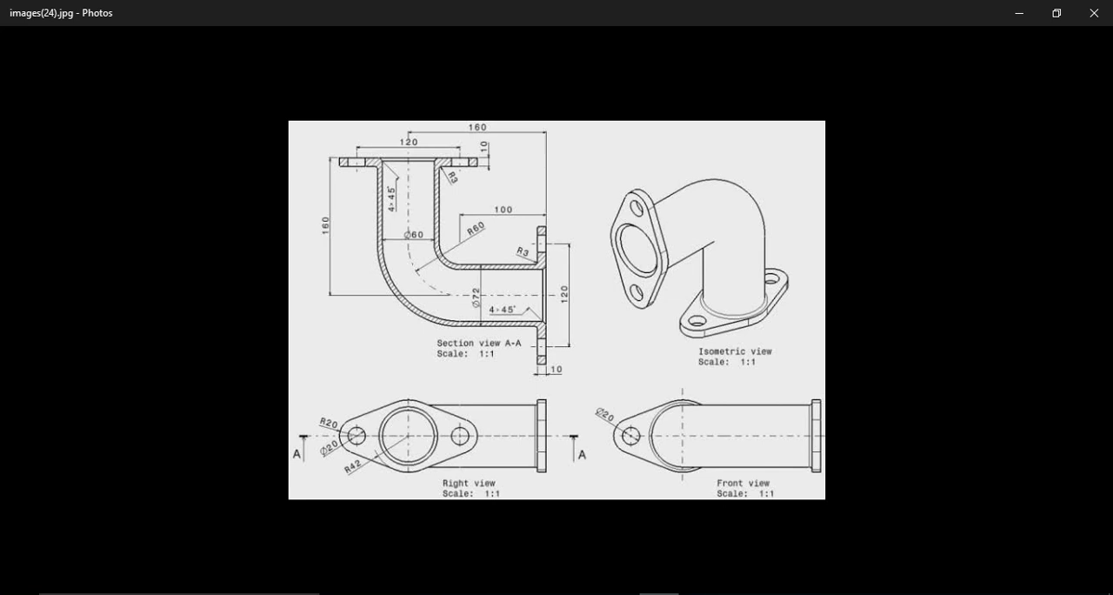
key(alt+Tab)
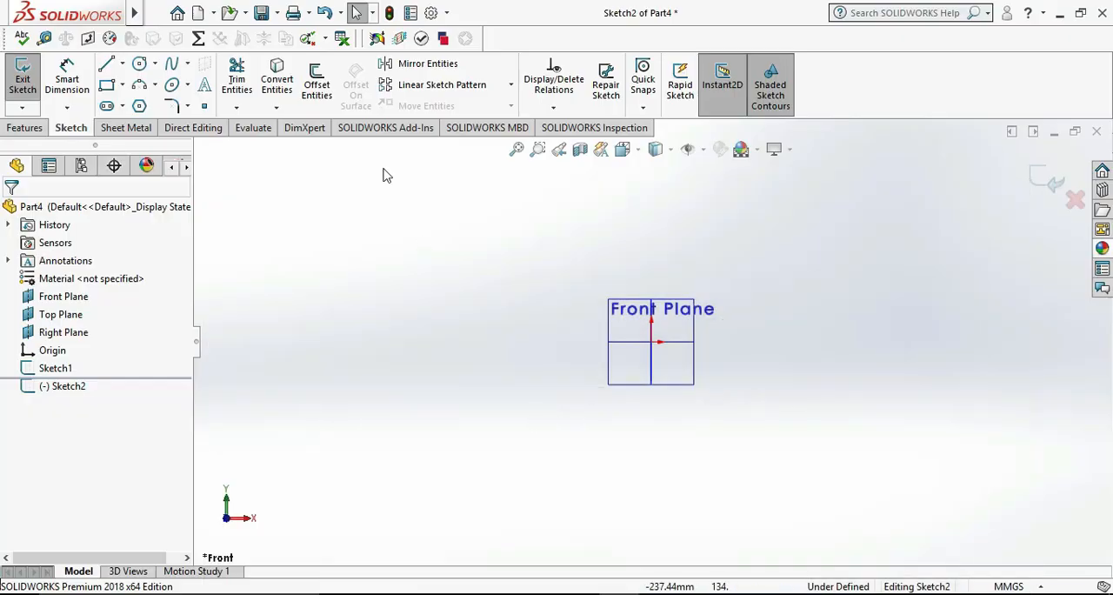
click(105, 66)
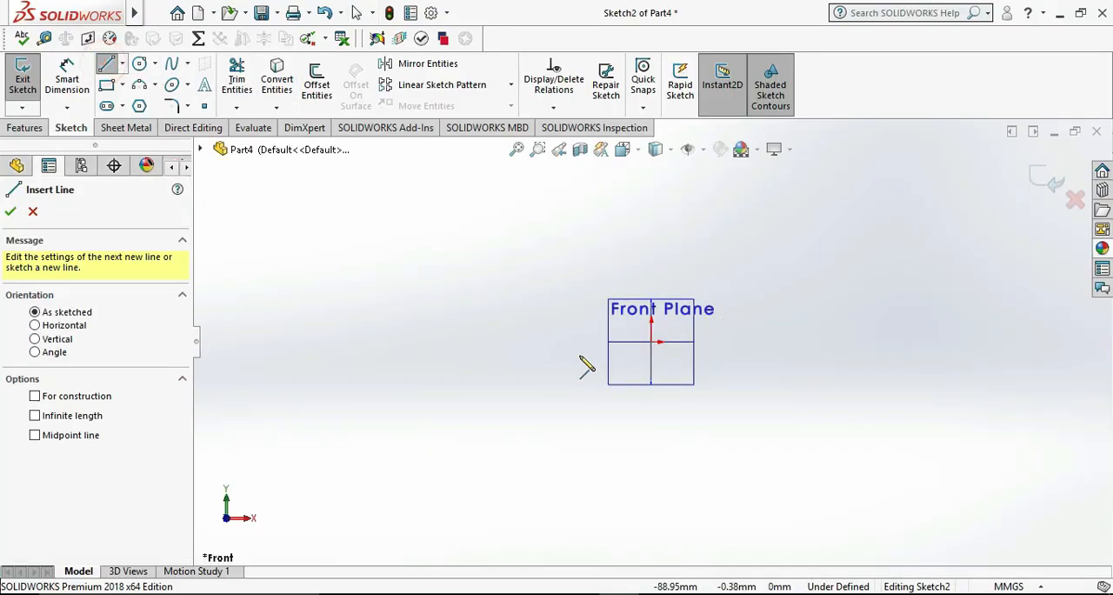
click(650, 342)
click(509, 342)
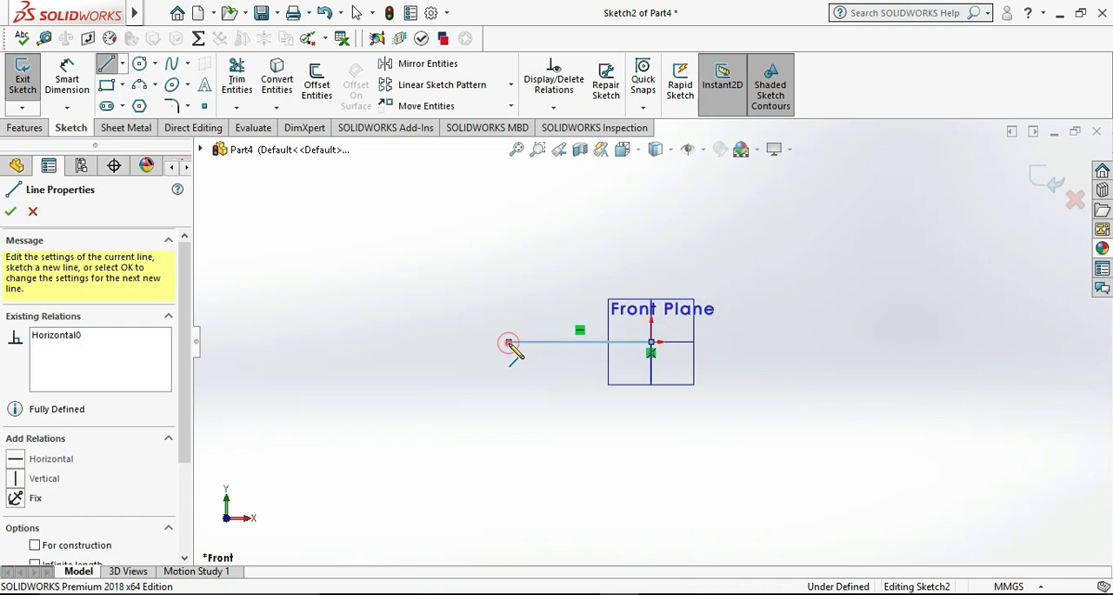
key(Escape)
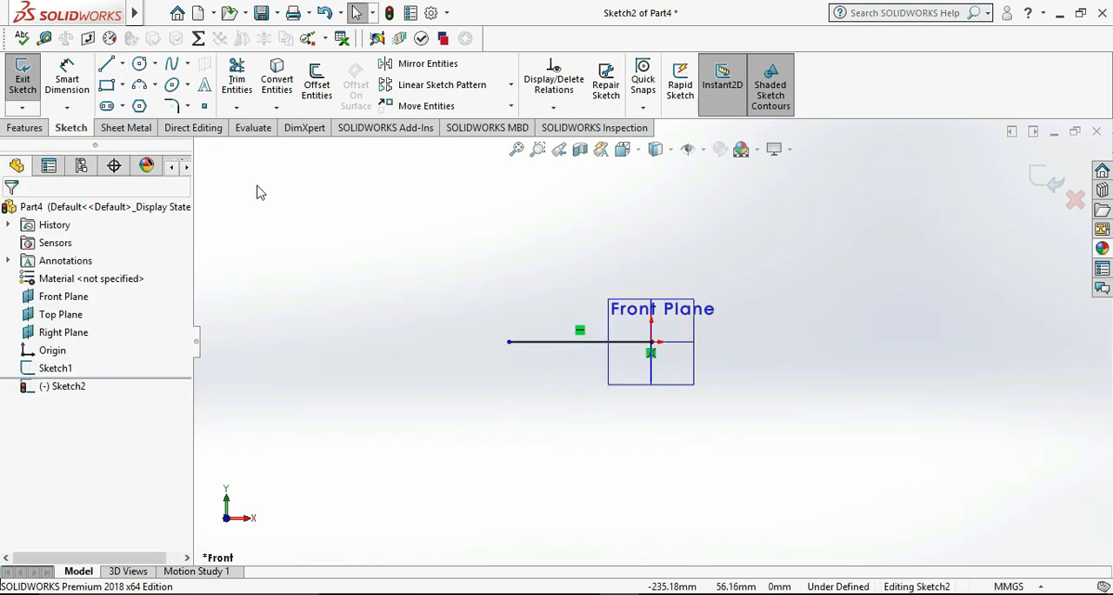
- Dimension the horizontal line's length as 100 mm
click(68, 74)
click(542, 343)
click(548, 282)
text(100)
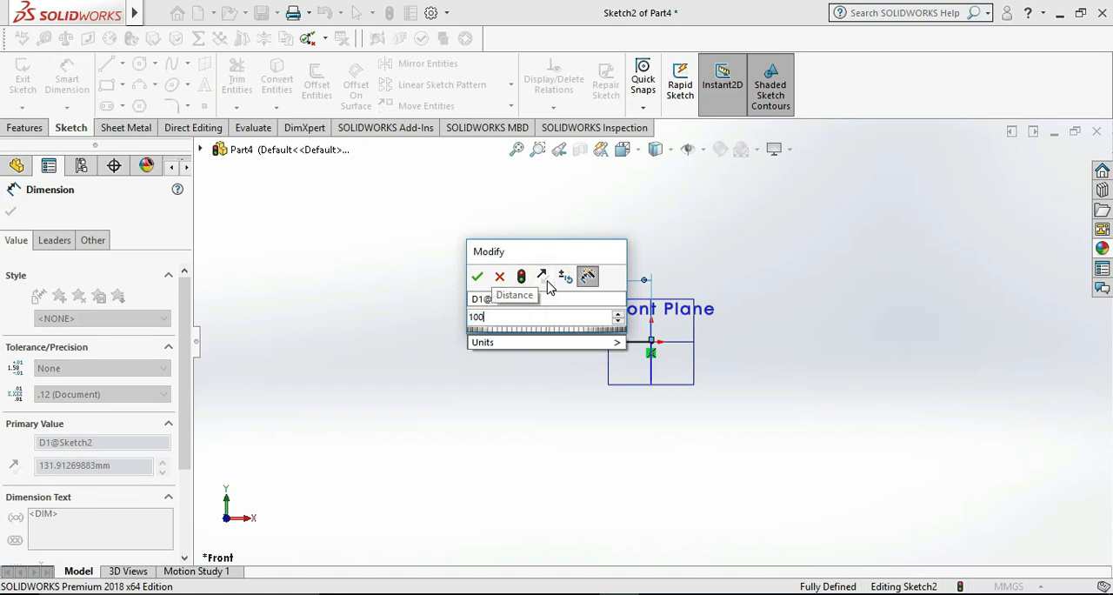
key(Return)
click(822, 353)
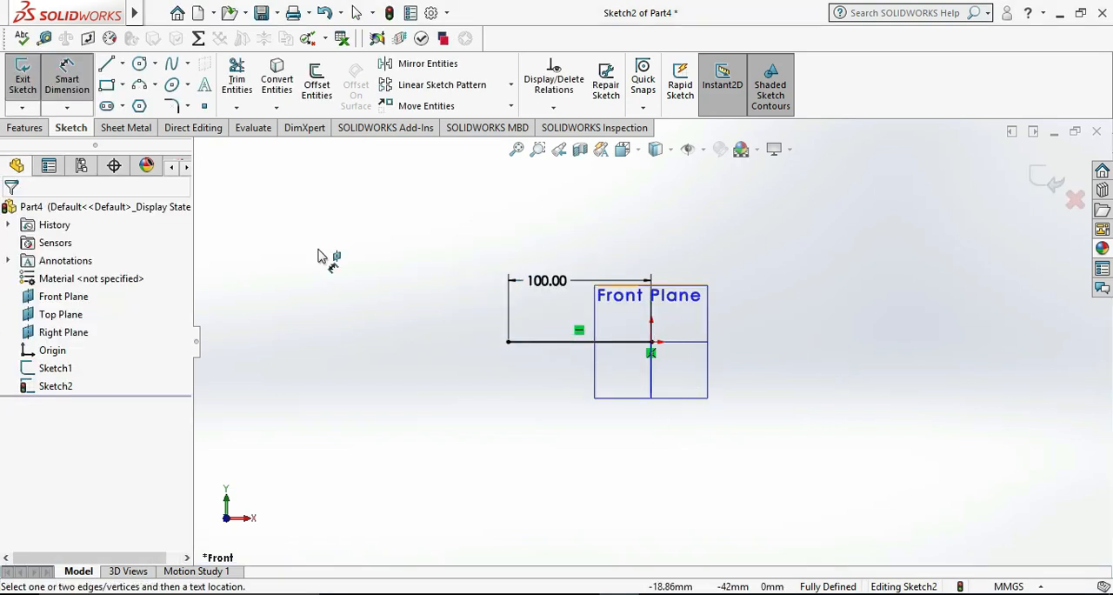
- Recheck the pipe drawing in Photos, and sketch a separate vertical line about 67 mm long above and beyond the horizontal line's free end
click(108, 66)
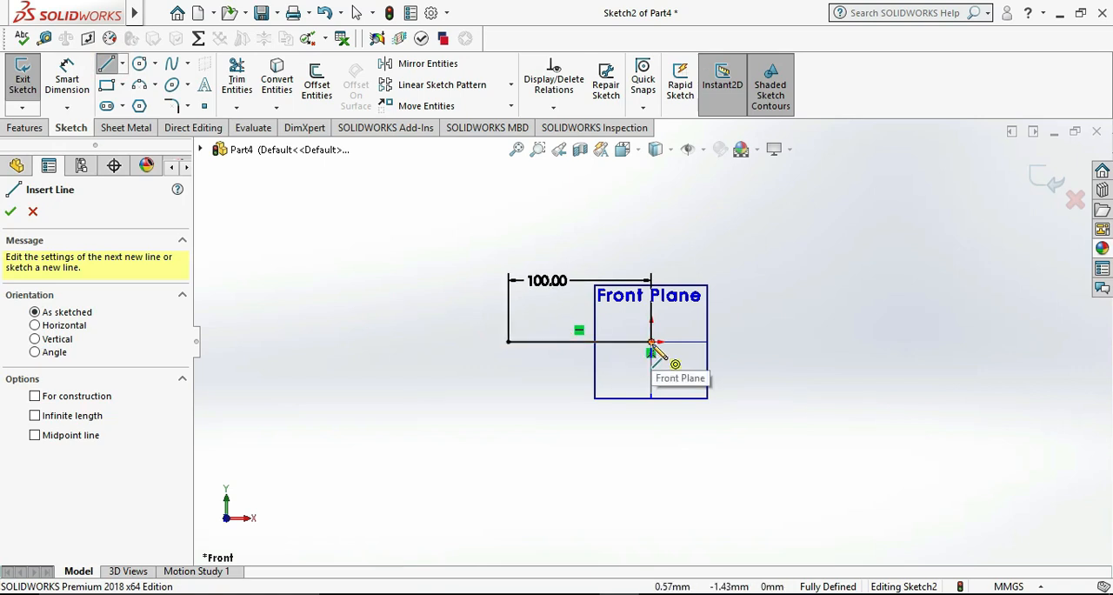
scroll(652, 344, up, 2)
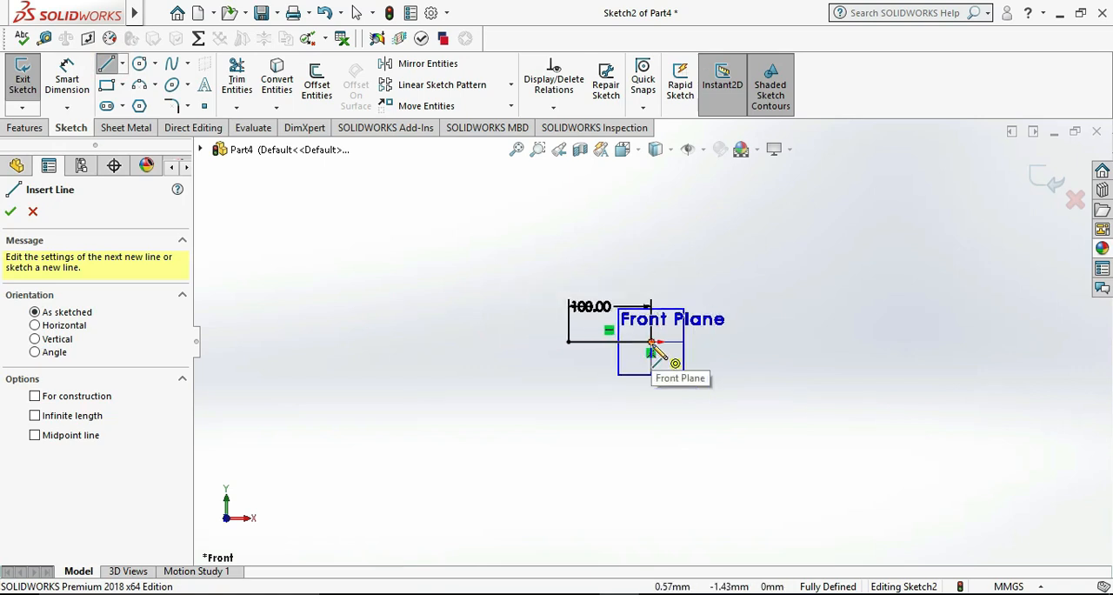
click(659, 594)
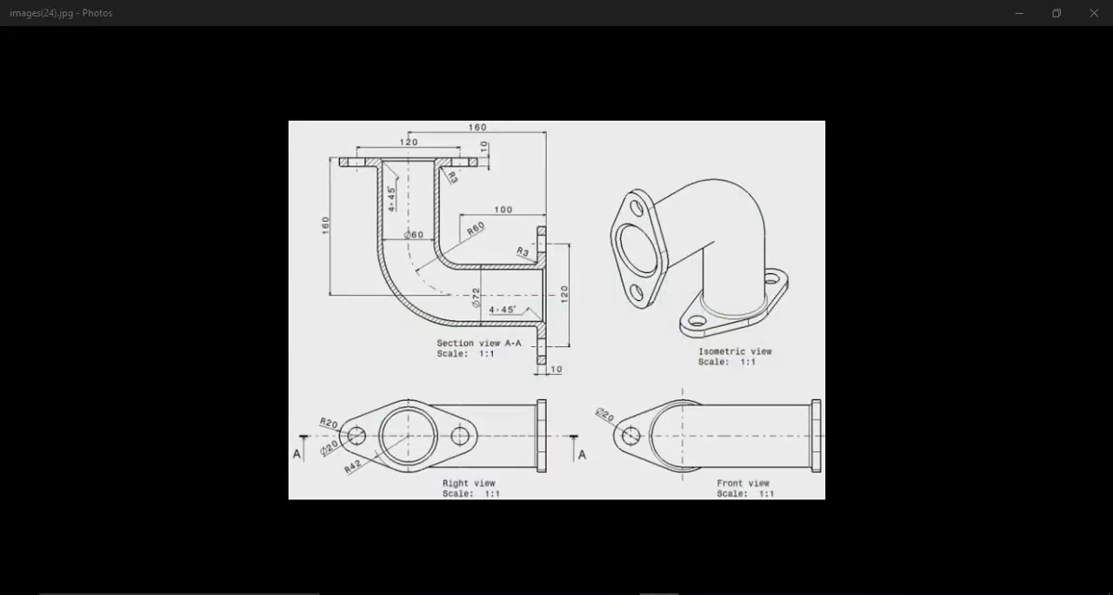
click(659, 594)
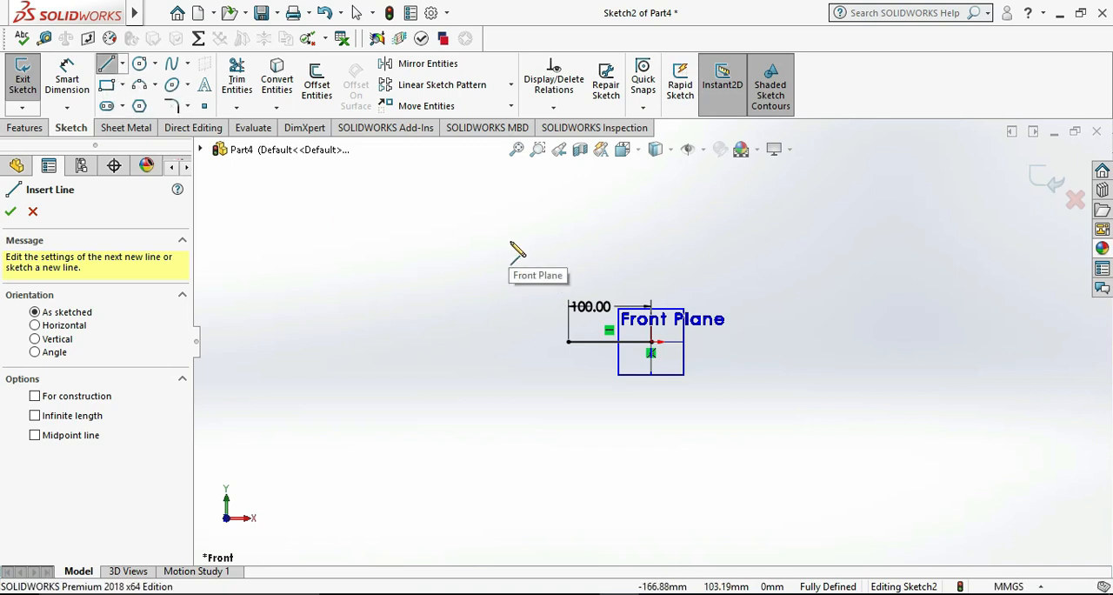
click(497, 240)
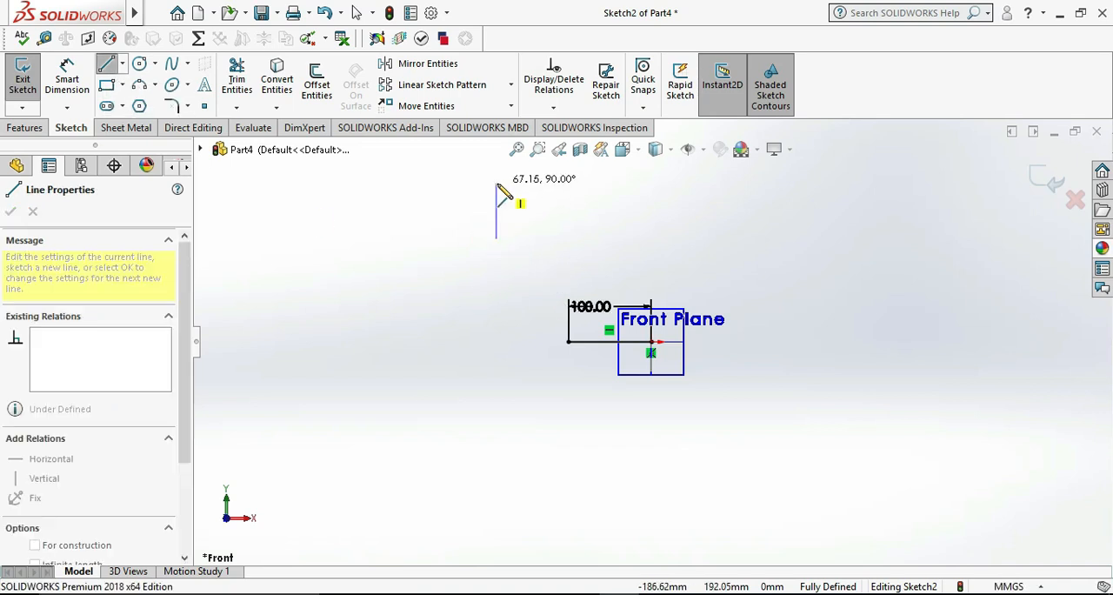
click(496, 183)
- Dimension the vertical line's length as 100 mm
click(70, 78)
click(502, 213)
click(439, 224)
text(100)
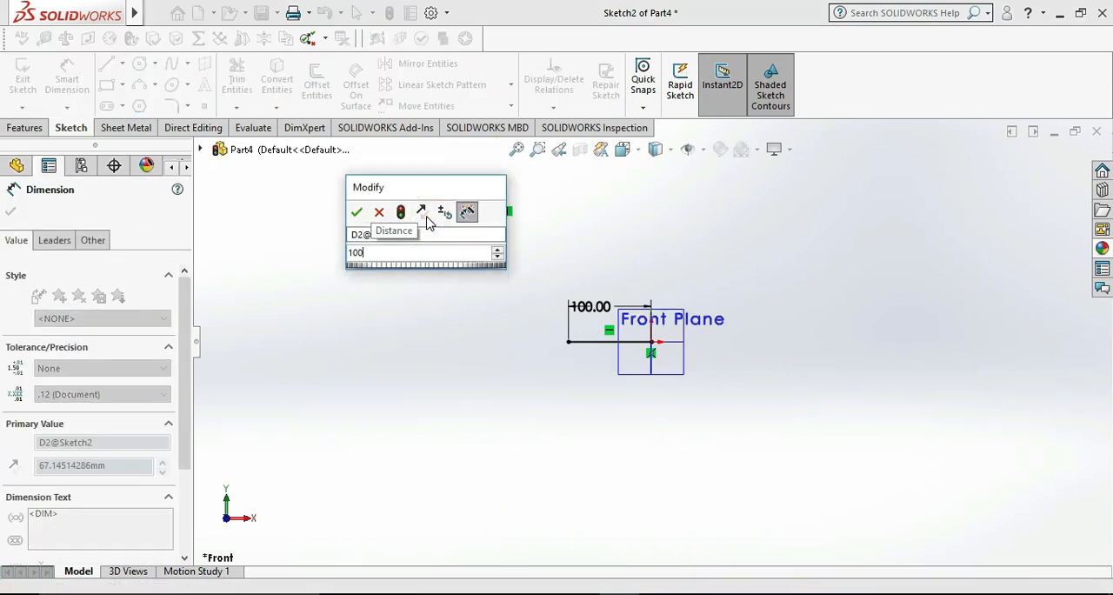
key(Return)
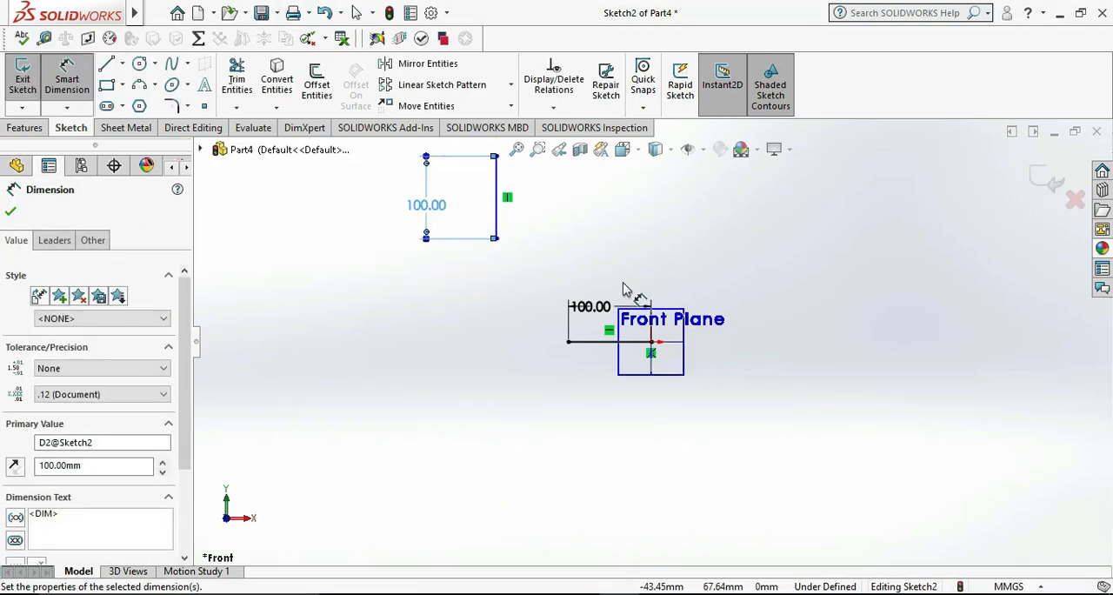
- Dimension the horizontal distance between the vertical line's lower endpoint and the horizontal line's free end as 60 mm
click(496, 237)
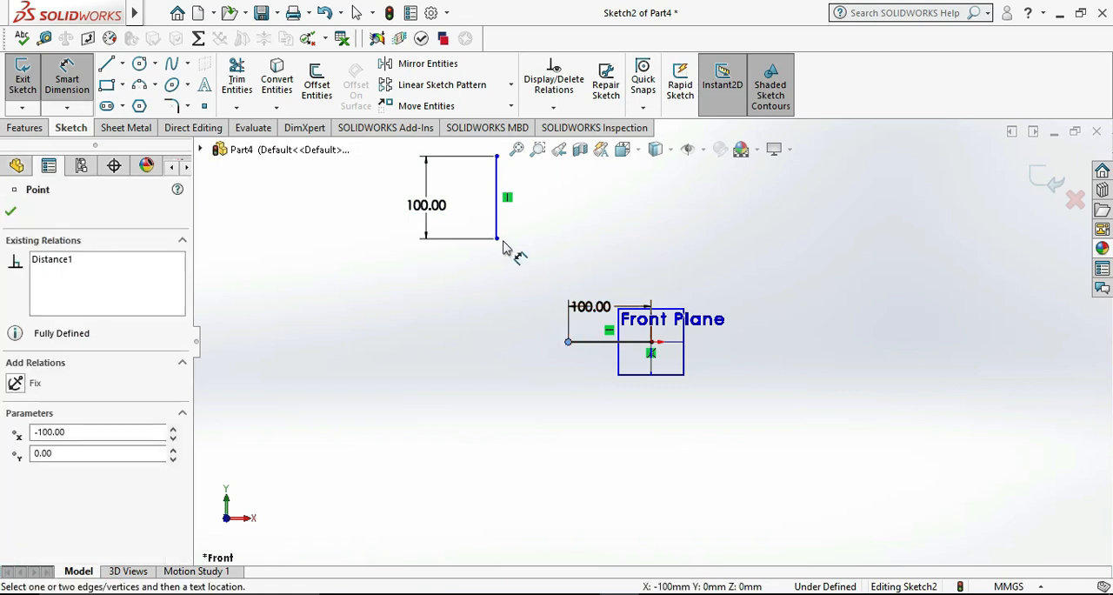
click(568, 341)
click(527, 383)
text(60)
key(Return)
click(621, 428)
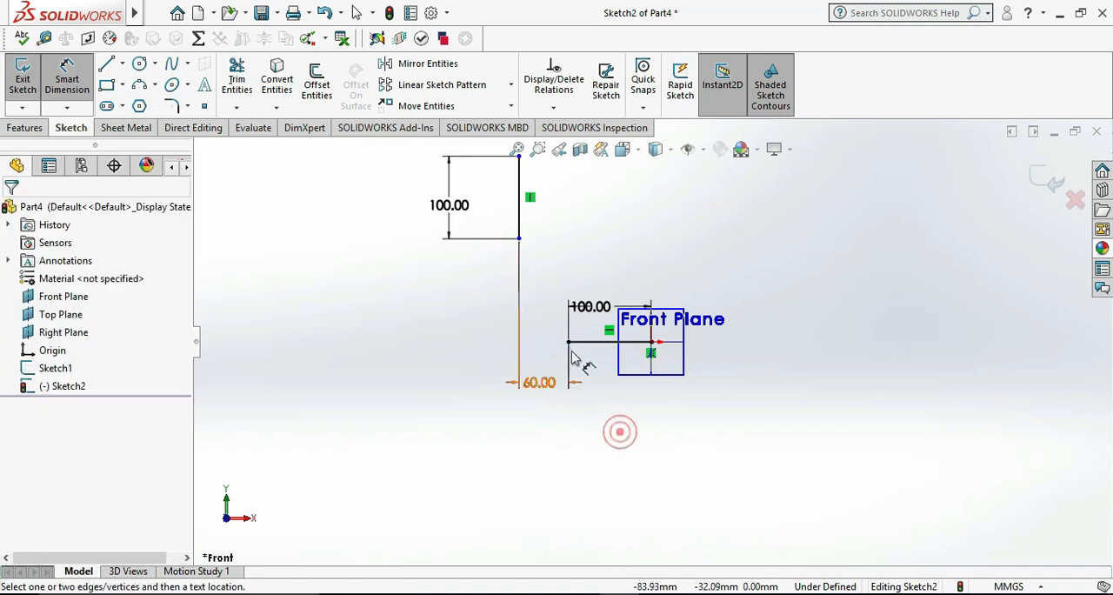
- Dimension the vertical distance between the horizontal line's free end and the vertical line's lower endpoint as 60 mm
click(568, 342)
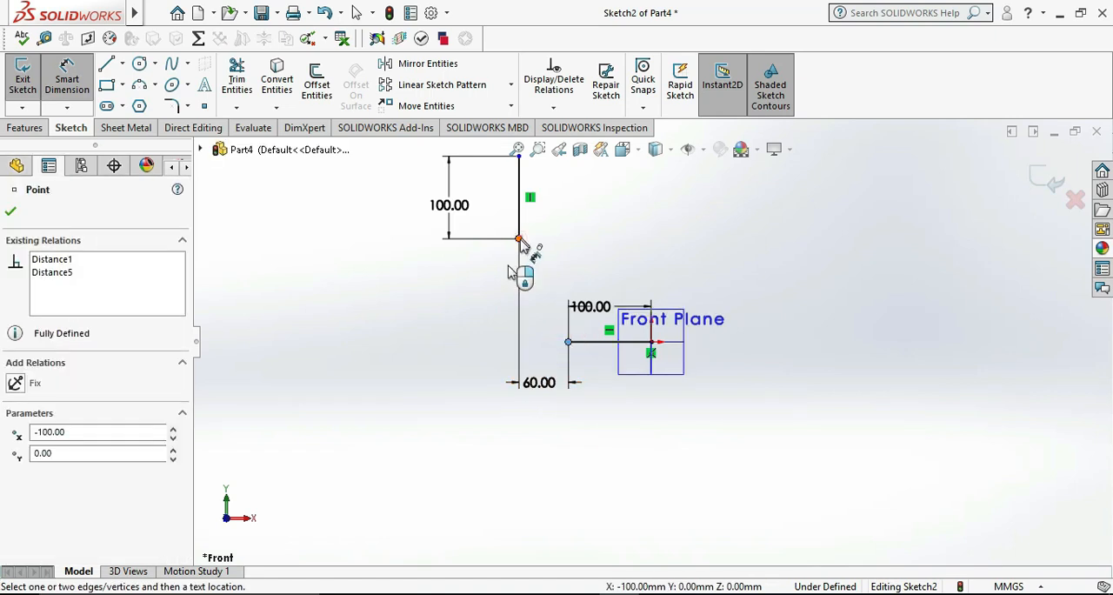
click(519, 238)
click(391, 315)
text(60)
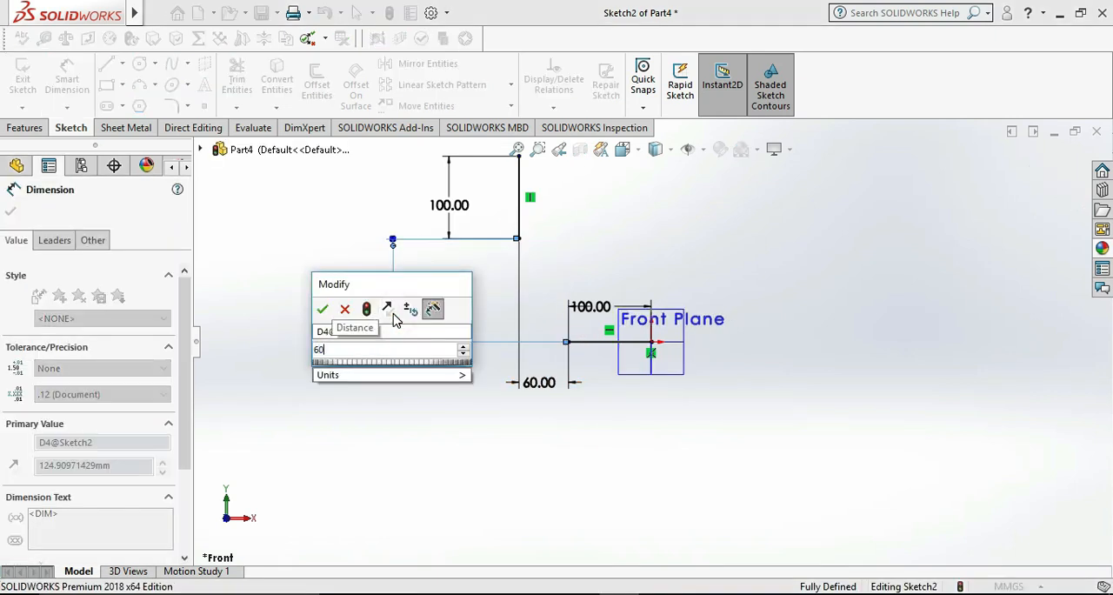
key(Return)
click(619, 437)
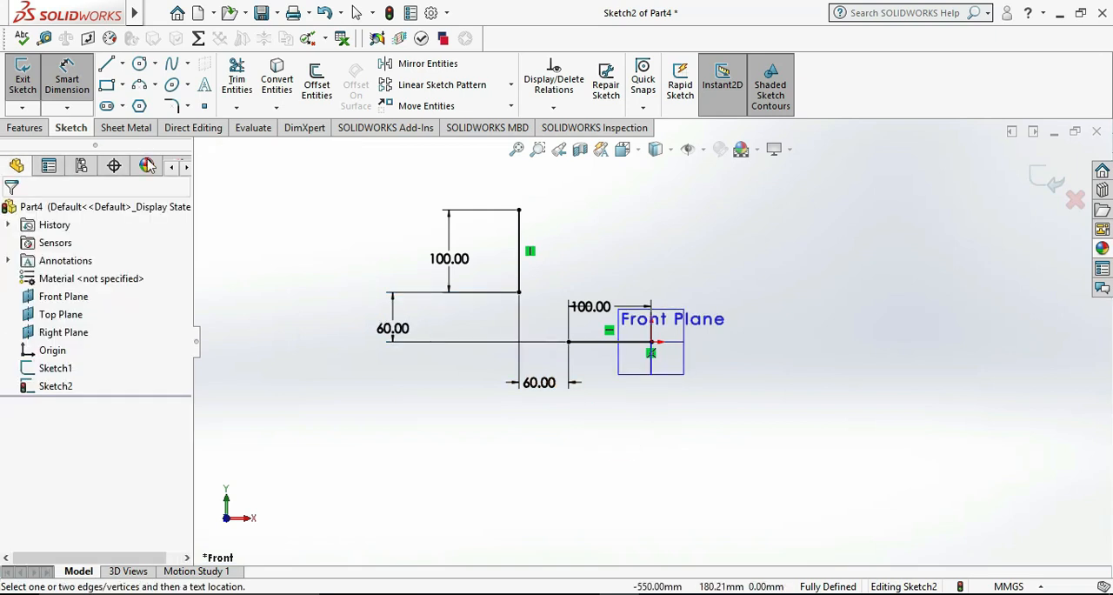
- Join the facing ends of the vertical and horizontal lines with a three-point arc of about 60 mm radius, bulging toward the outer corner
click(140, 87)
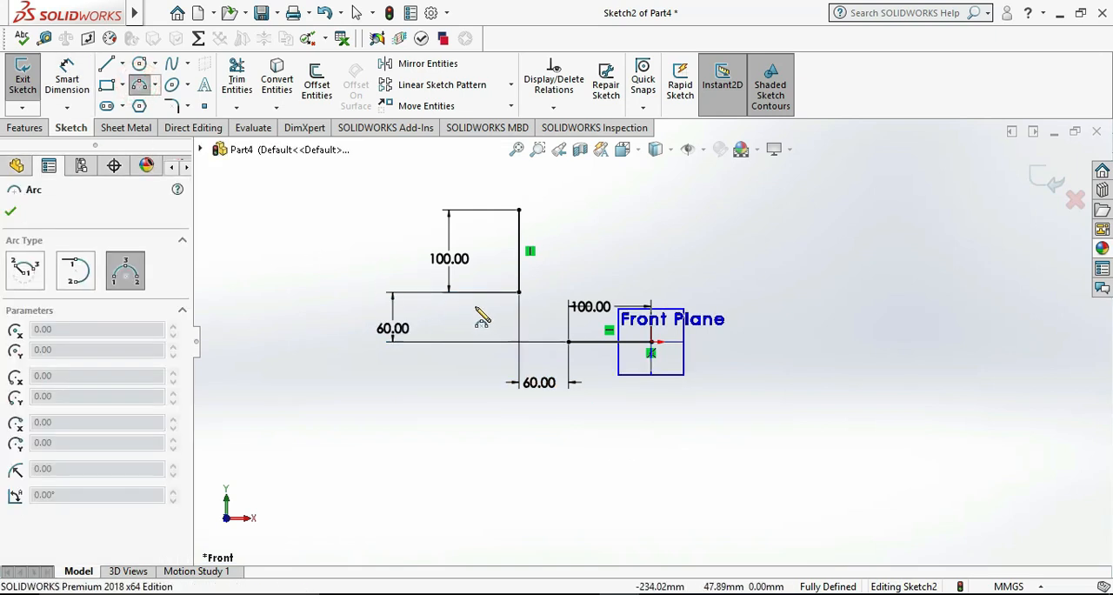
click(519, 293)
click(569, 342)
click(541, 333)
key(Escape)
- Try to add a radius dimension to the connecting arc
click(68, 80)
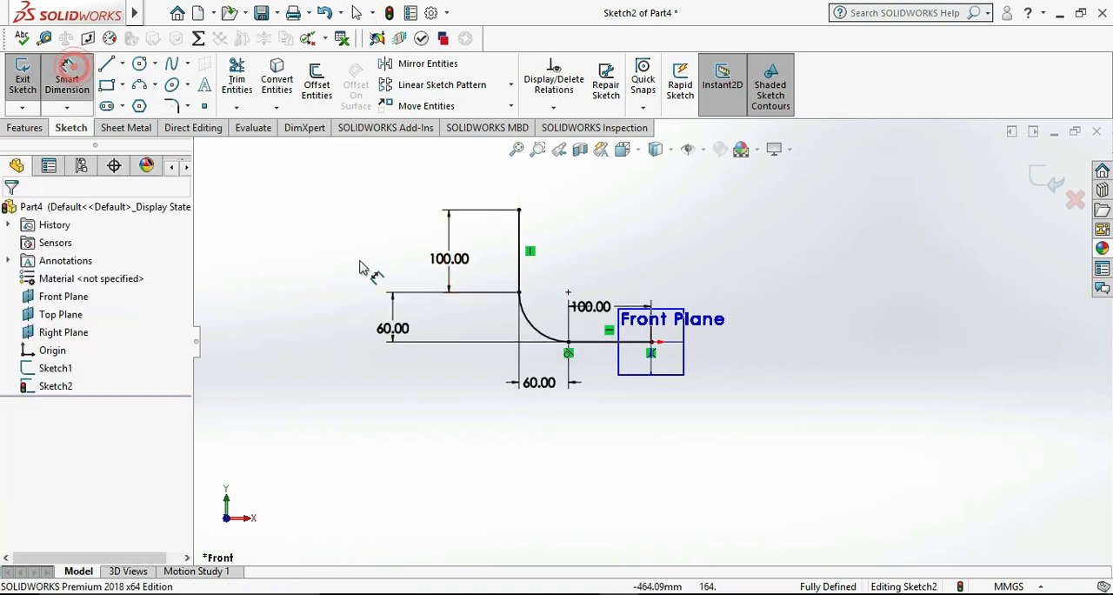
click(540, 333)
click(443, 384)
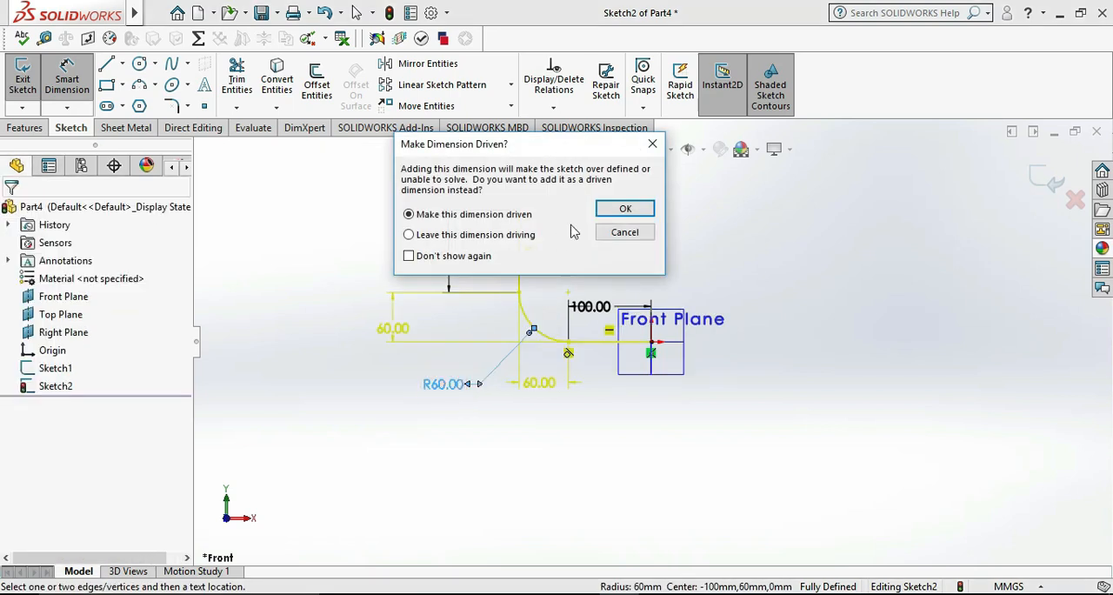
click(624, 232)
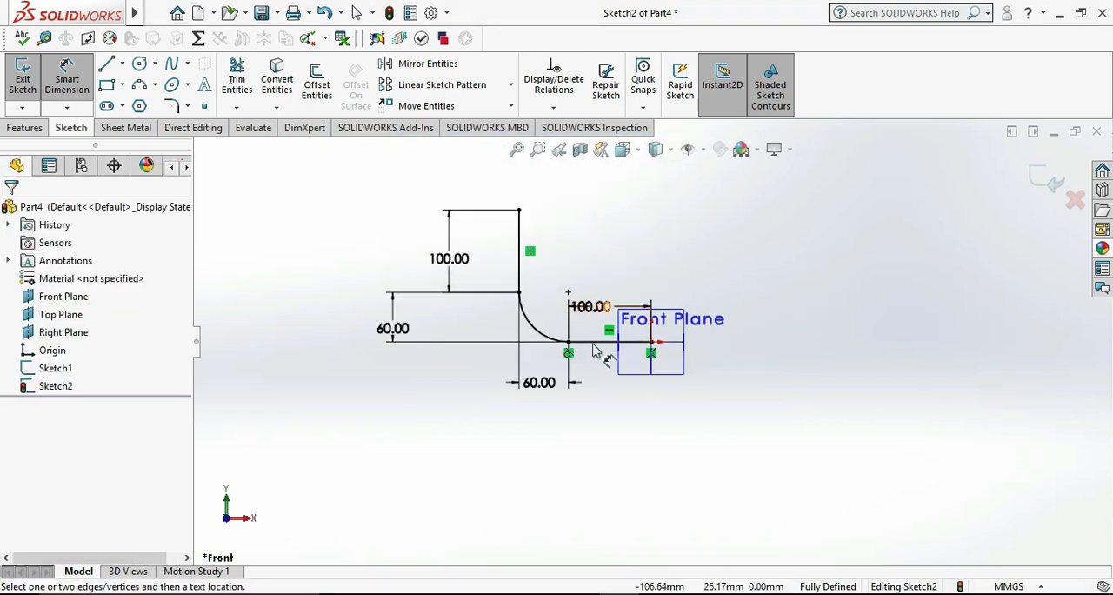
key(Escape)
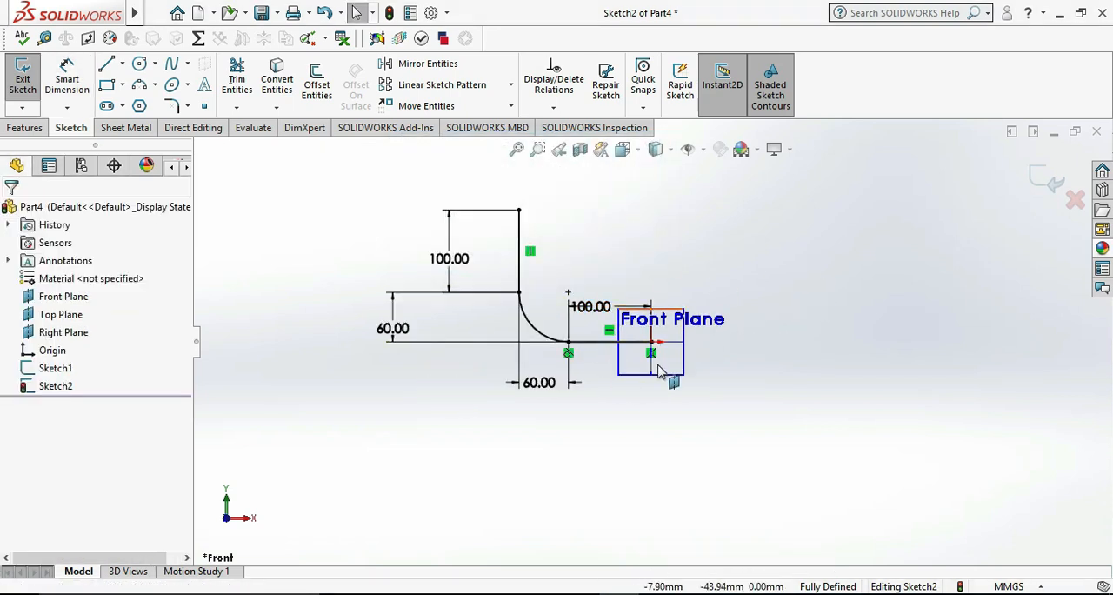
- Exit the path sketch and create a Swept Boss/Base with the ring sketch as profile and Sketch2 as path
click(24, 76)
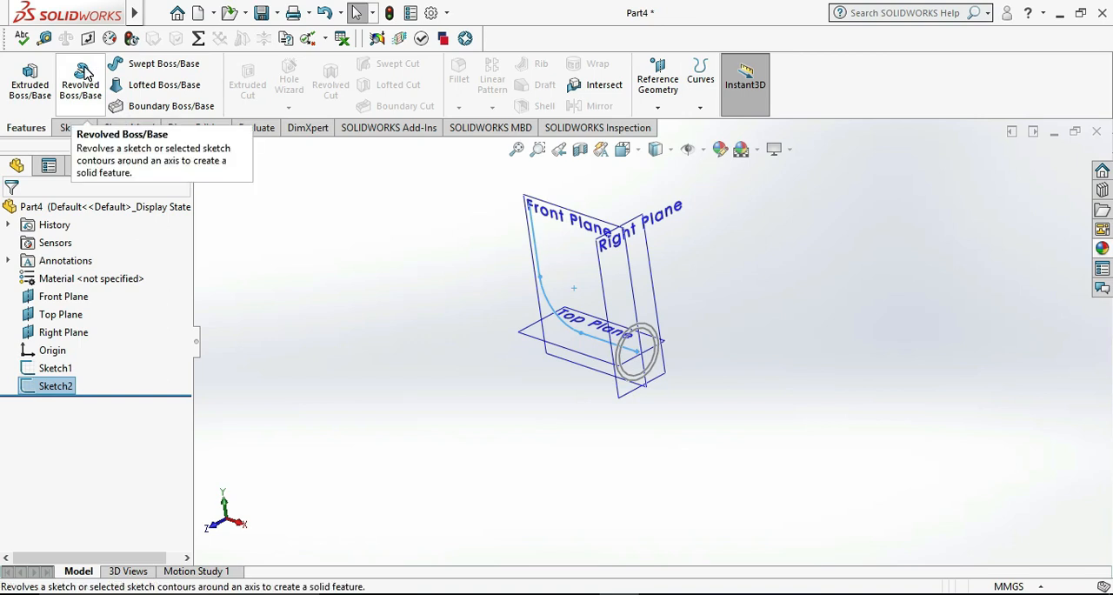
click(144, 64)
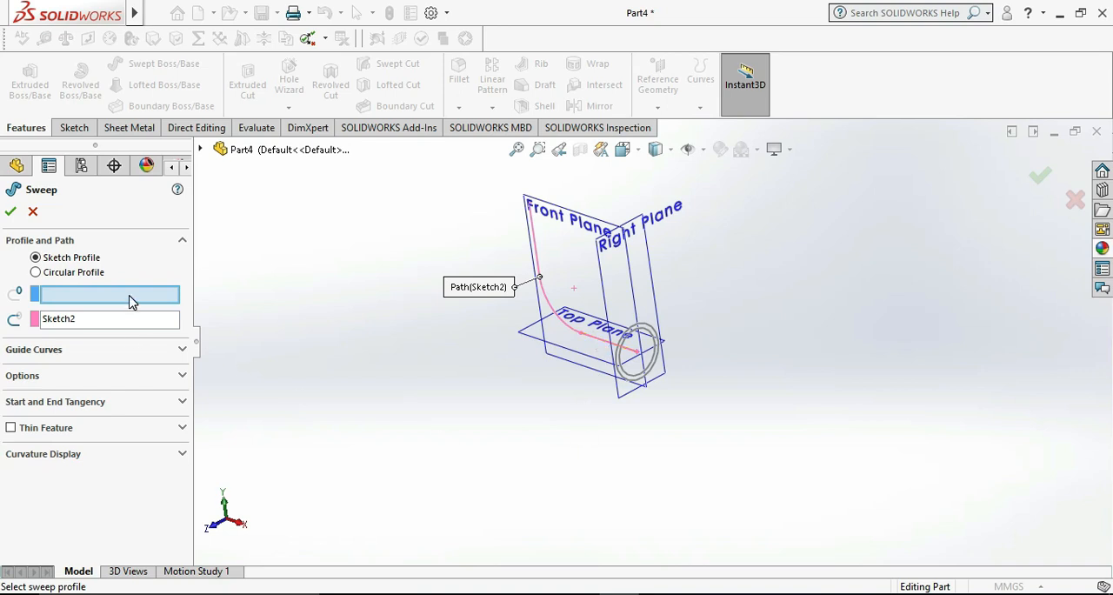
click(650, 339)
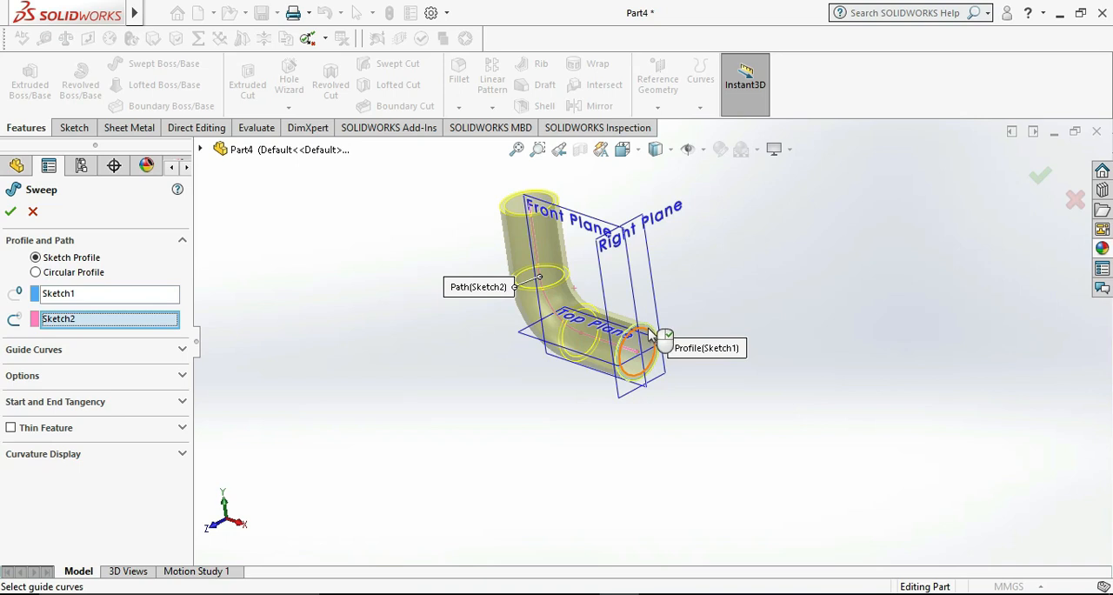
click(10, 213)
- Start a new sketch on the ring-shaped end face of the elbow's horizontal leg
middle_drag(522, 529, 684, 249)
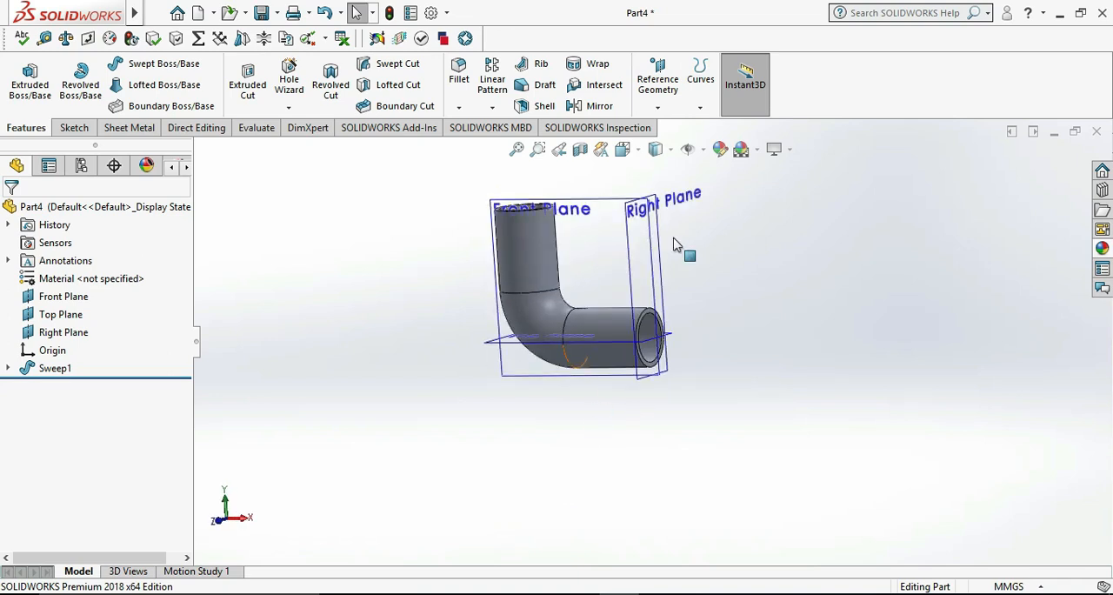
scroll(666, 251, down, 2)
middle_drag(701, 324, 859, 486)
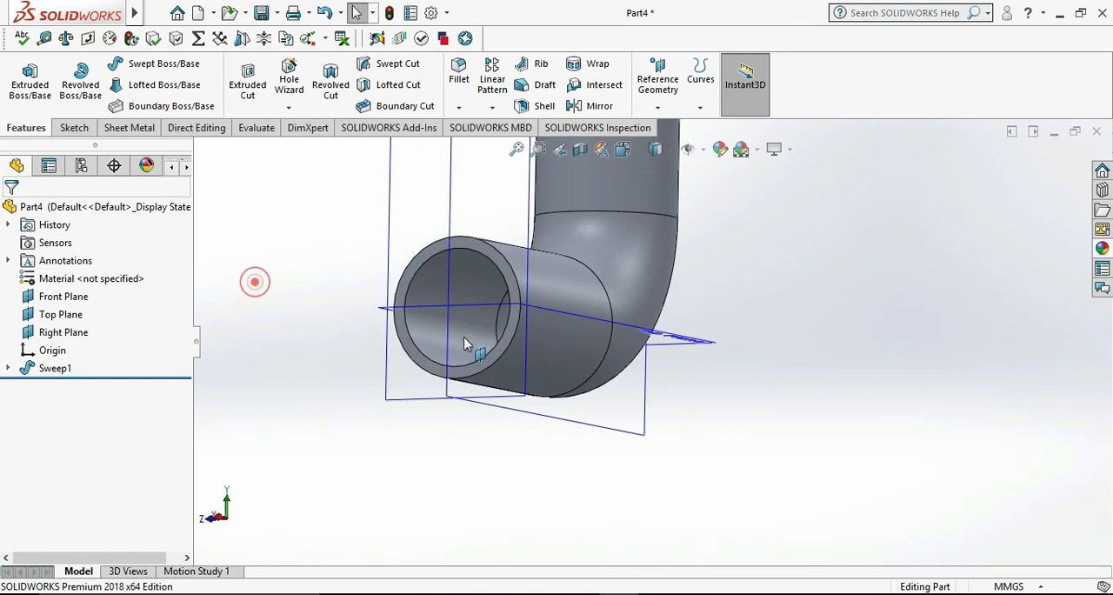
right_click(507, 352)
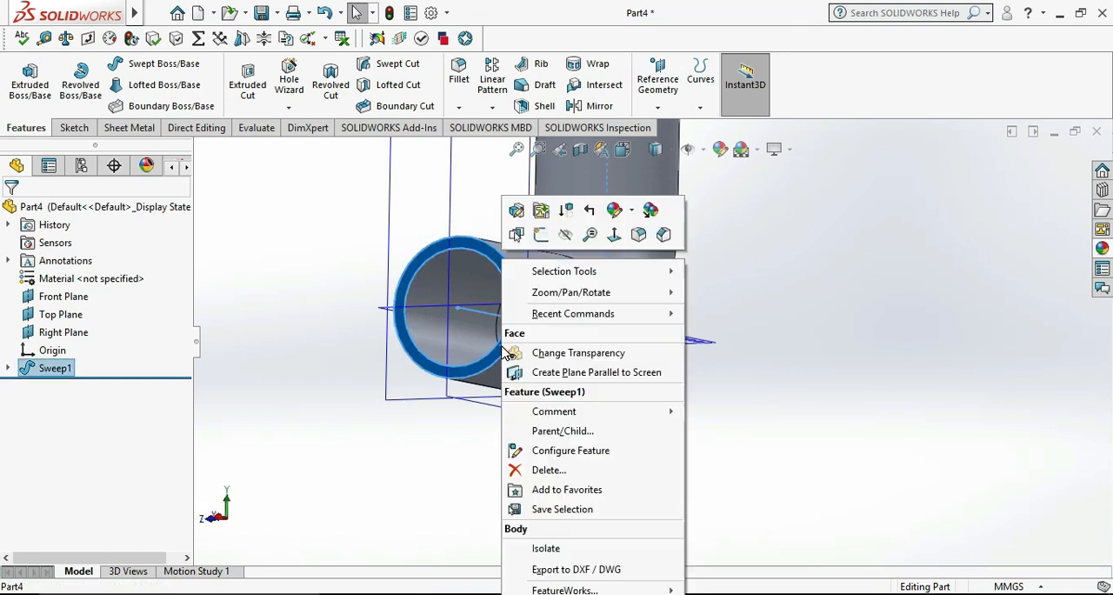
click(540, 234)
click(887, 490)
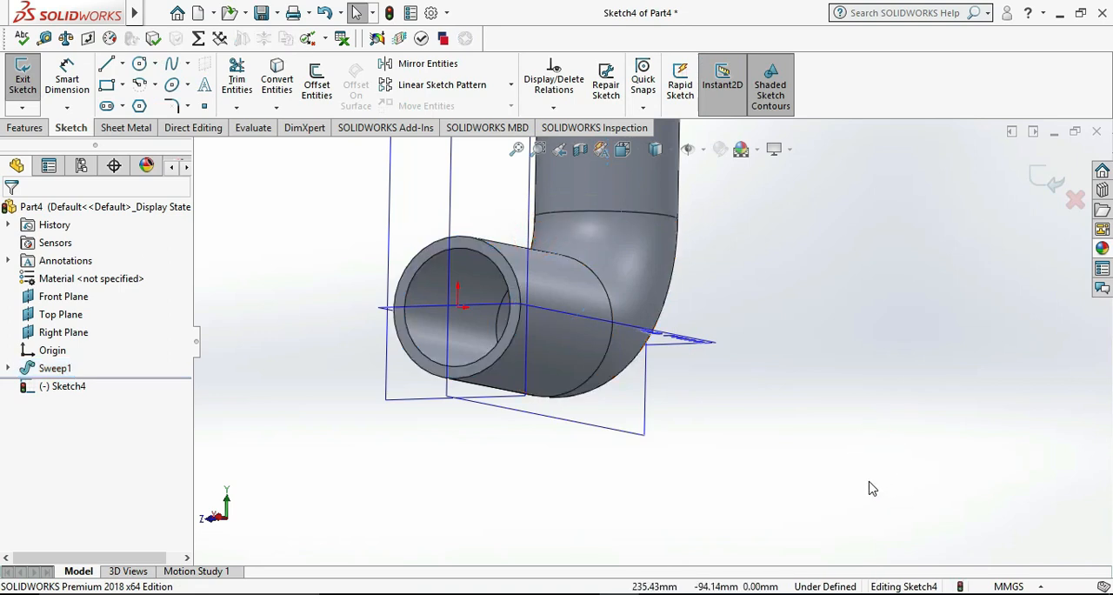
key(ctrl+4)
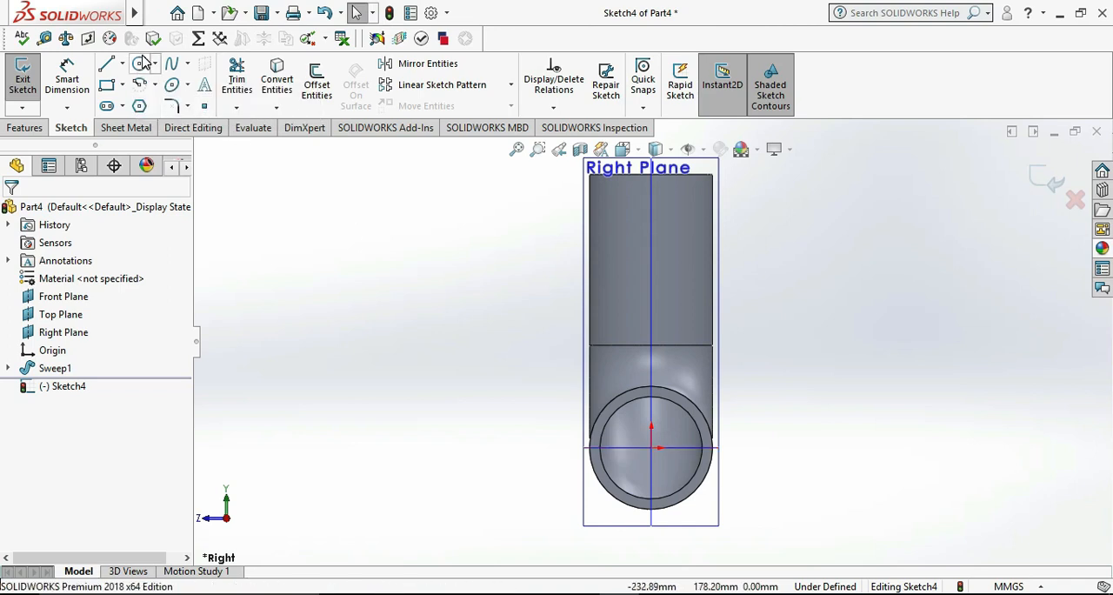
- Check the flange in the pipe drawing in Photos, and sketch a circle about 106 mm in diameter centred on the origin
key(alt+Tab)
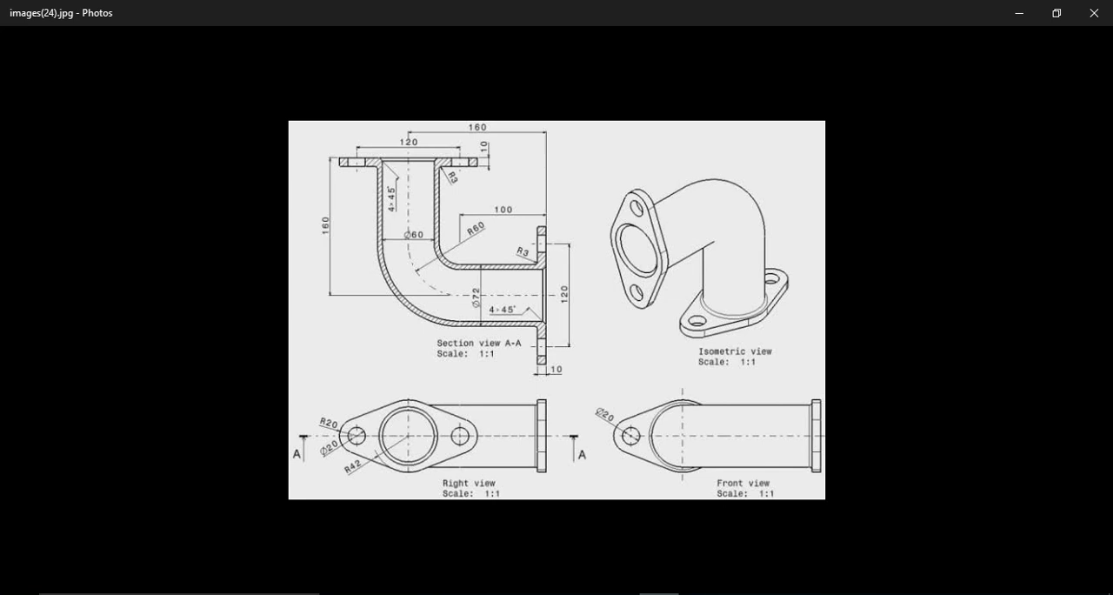
key(alt+Tab)
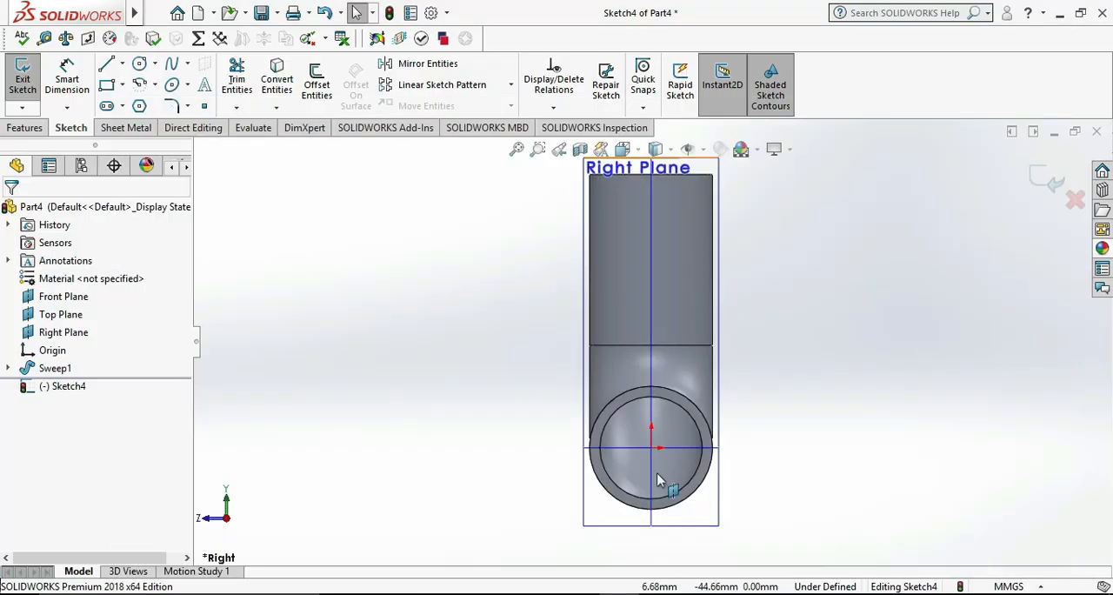
click(140, 65)
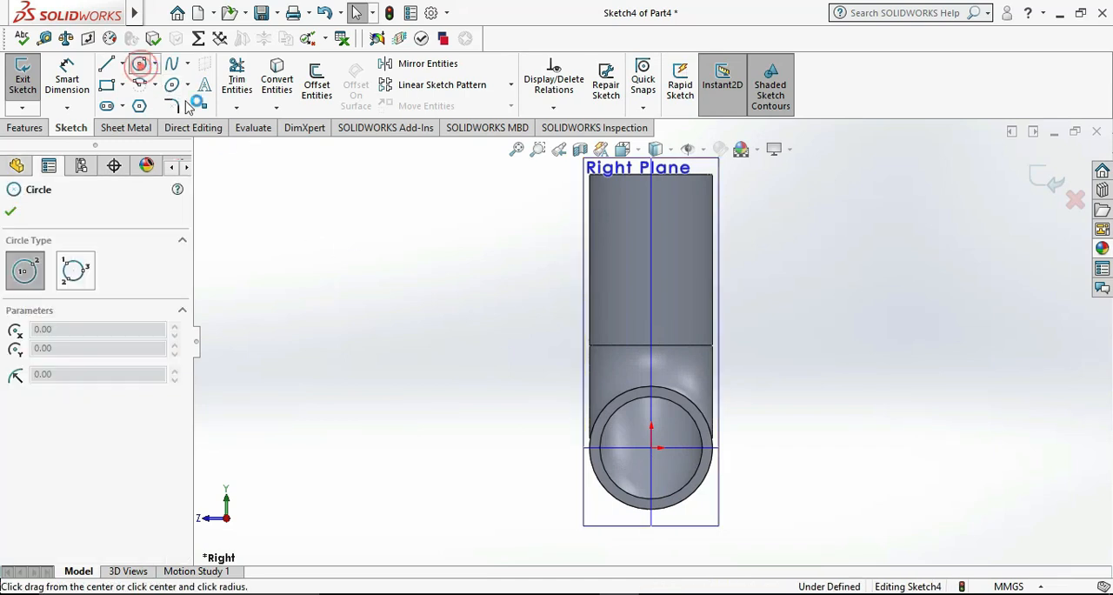
click(651, 447)
click(590, 508)
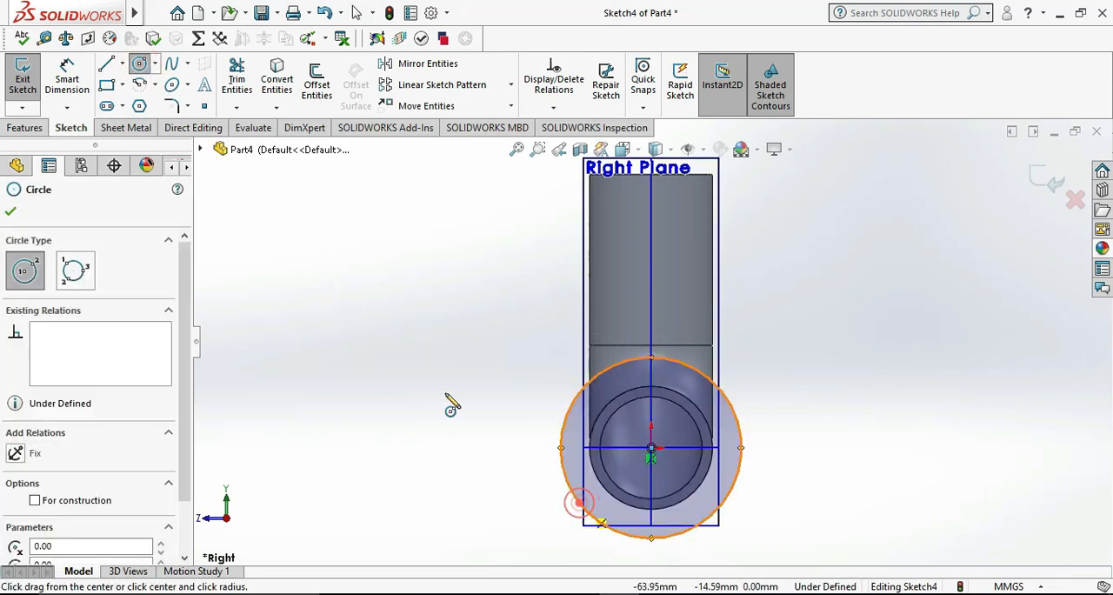
- Dimension the origin-centred circle's diameter as 84 mm
click(66, 80)
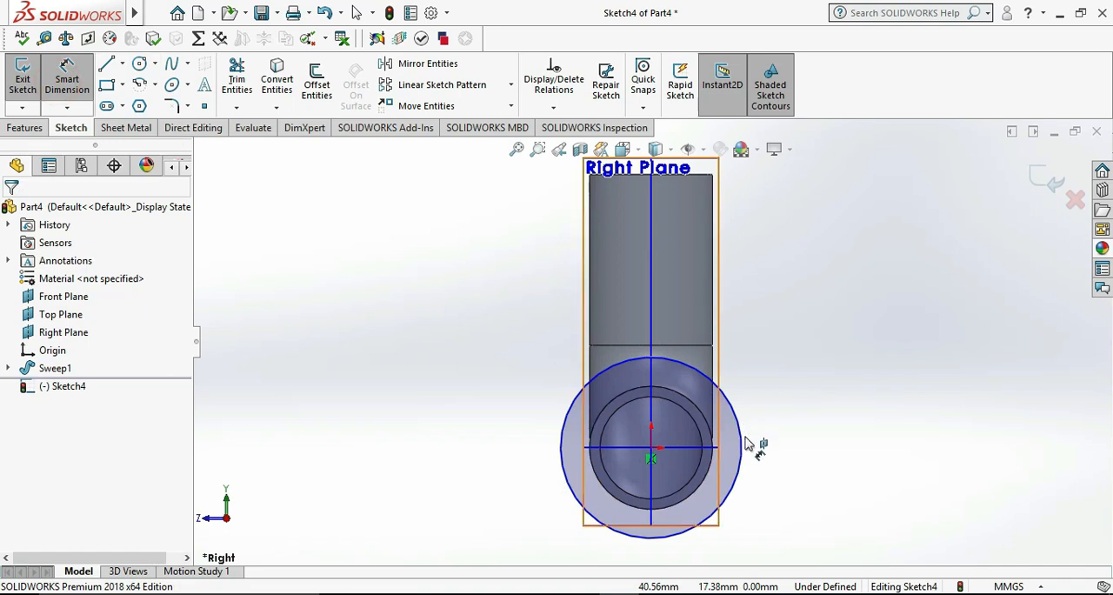
click(775, 352)
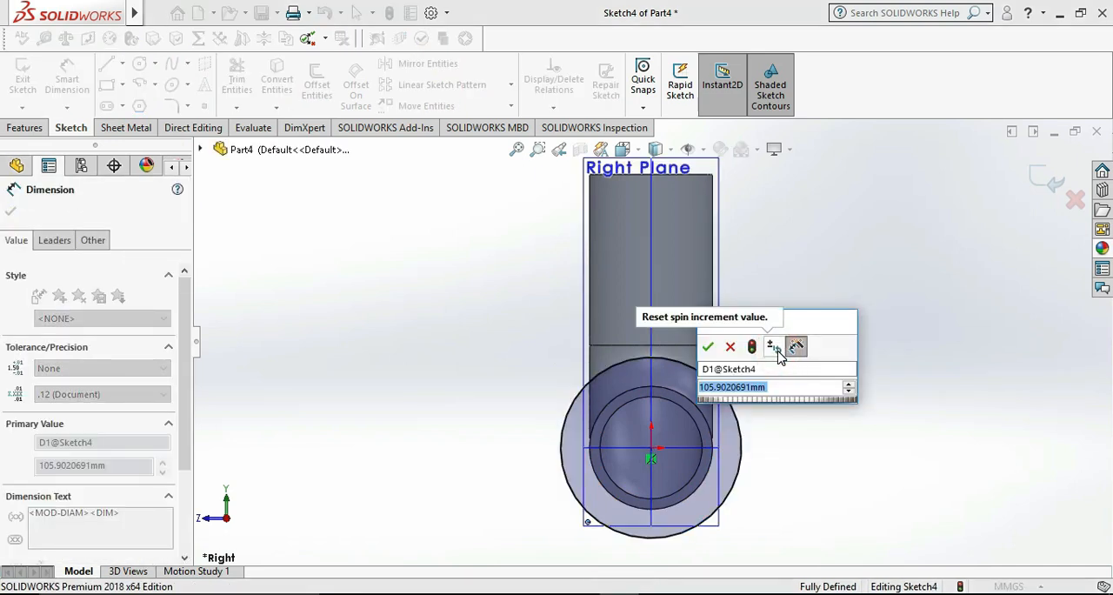
text(84)
key(Return)
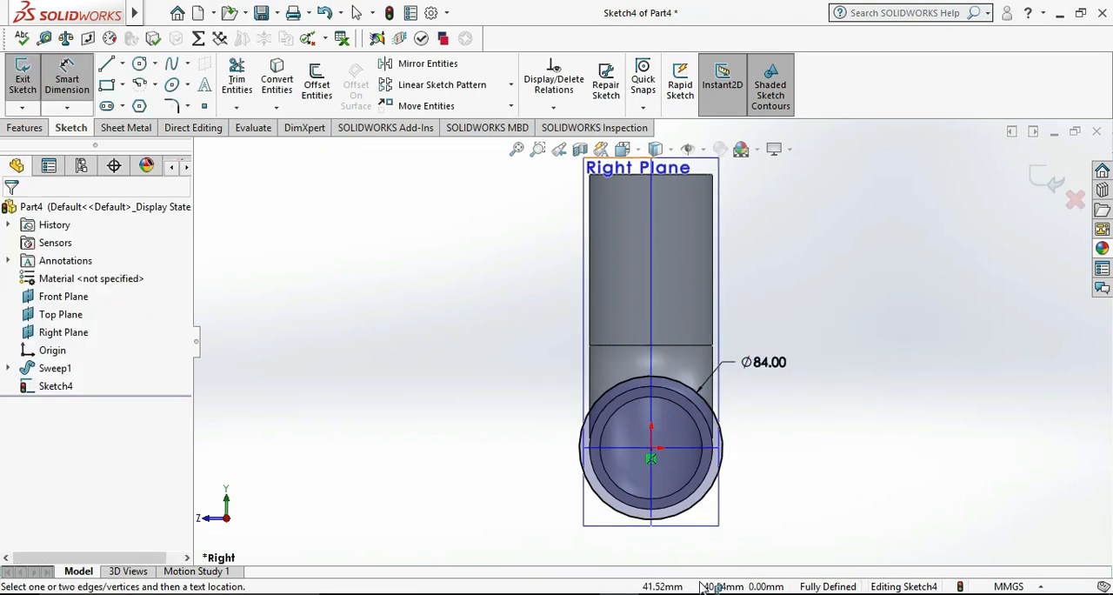
- Recheck the pipe drawing in Photos, and sketch a circle about 17 mm in diameter about 63 mm directly above the origin
key(alt+Tab)
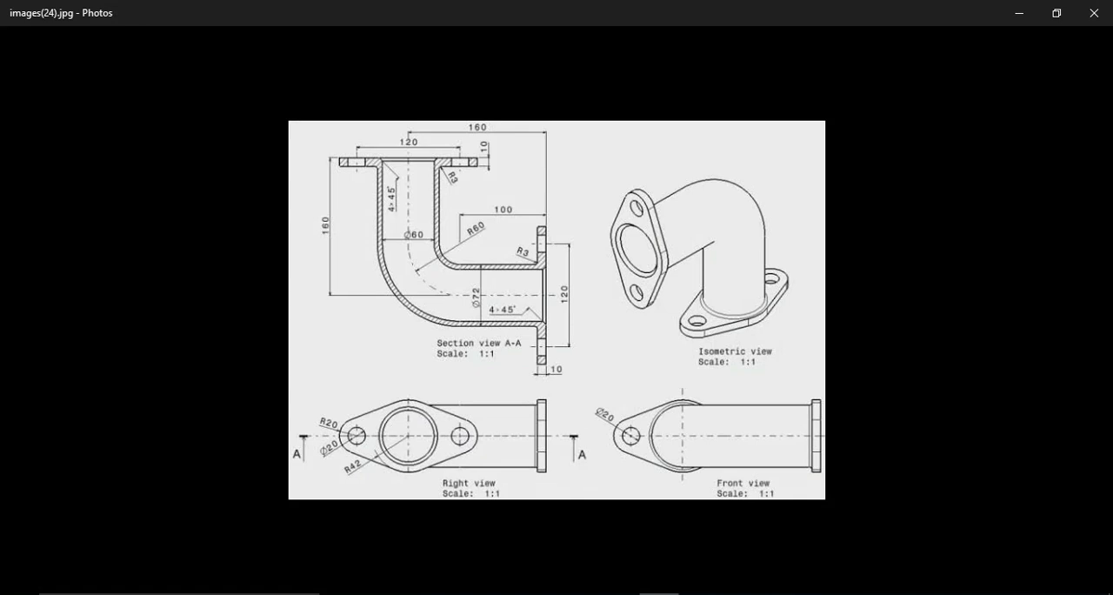
key(alt+Tab)
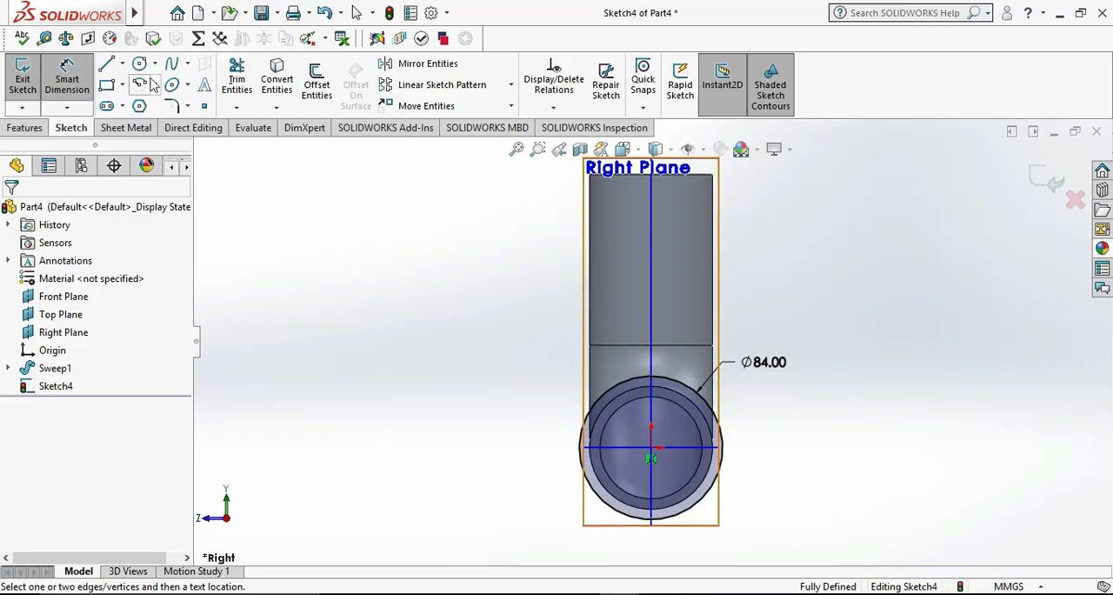
click(139, 63)
scroll(645, 329, up, 2)
scroll(653, 233, down, 2)
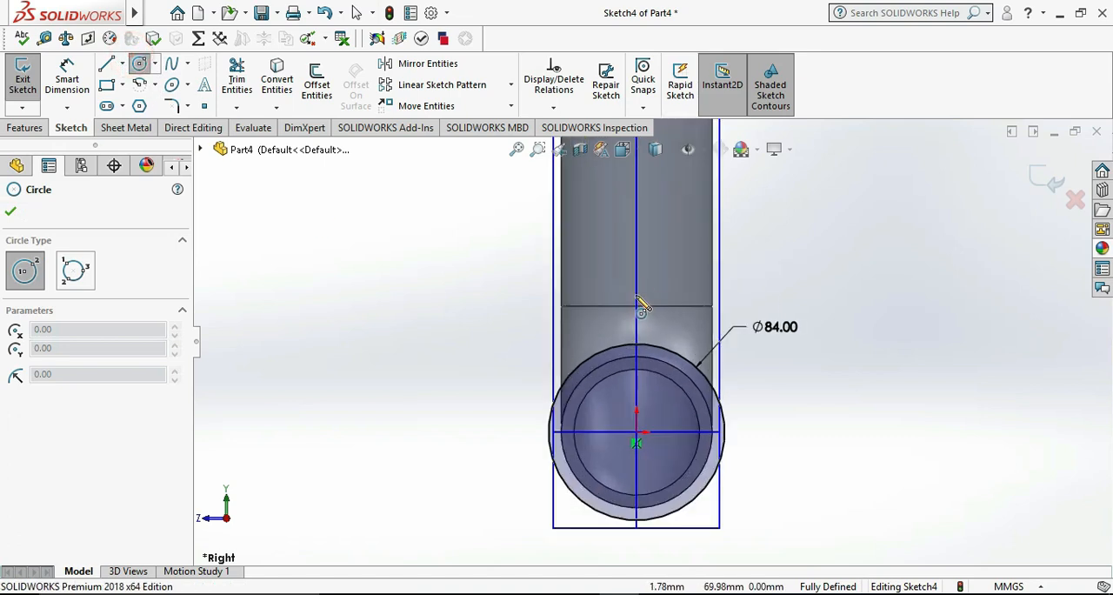
click(638, 300)
click(654, 299)
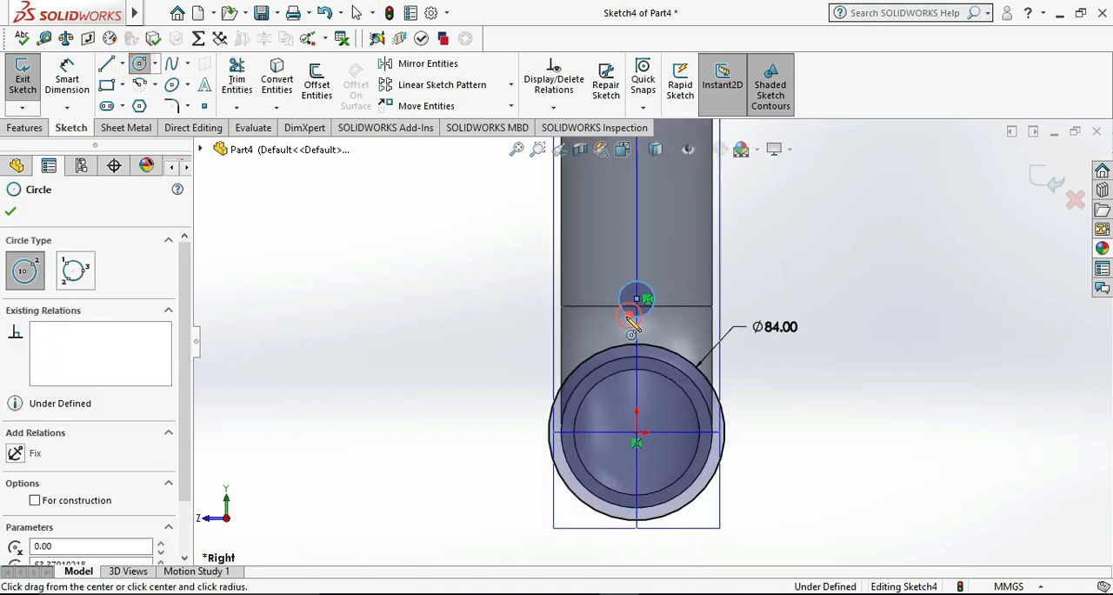
- Dimension the distance from the origin to the small circle's centre as 60 mm
click(69, 83)
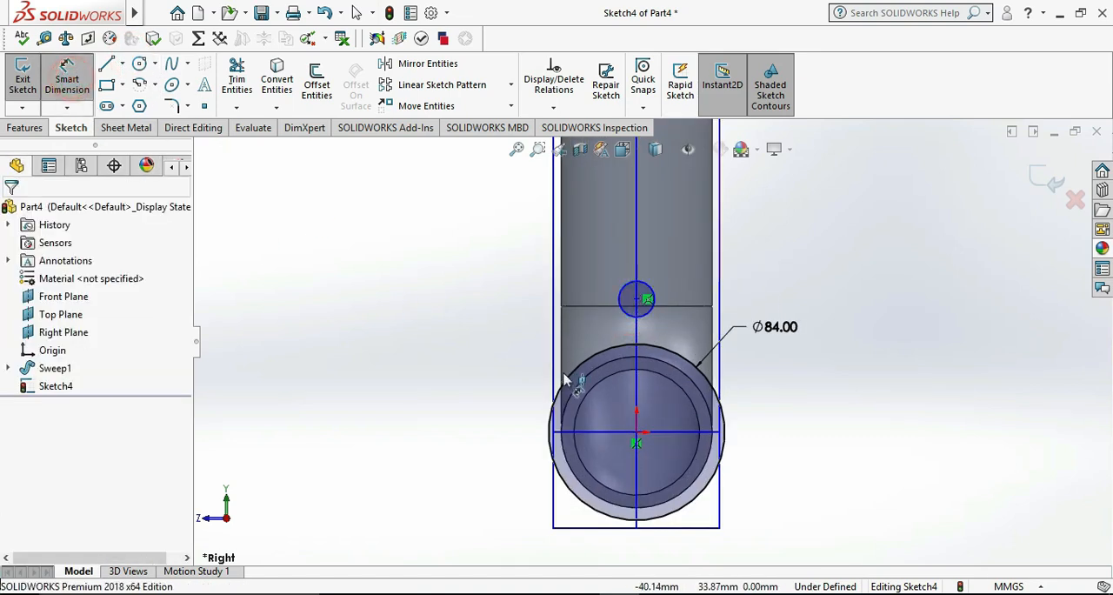
click(637, 432)
click(637, 299)
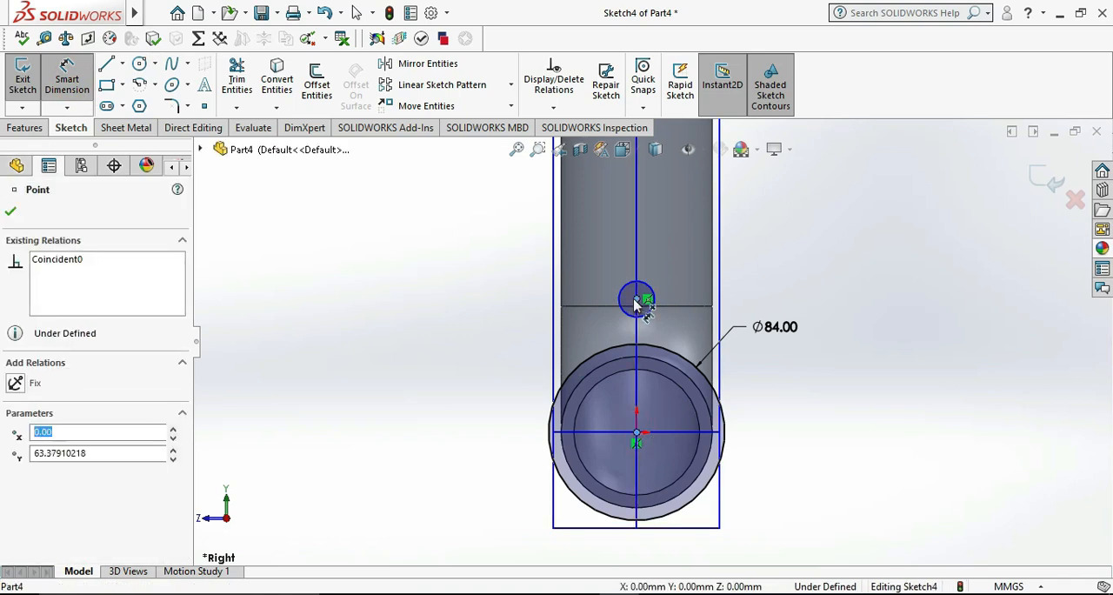
click(467, 350)
text(60)
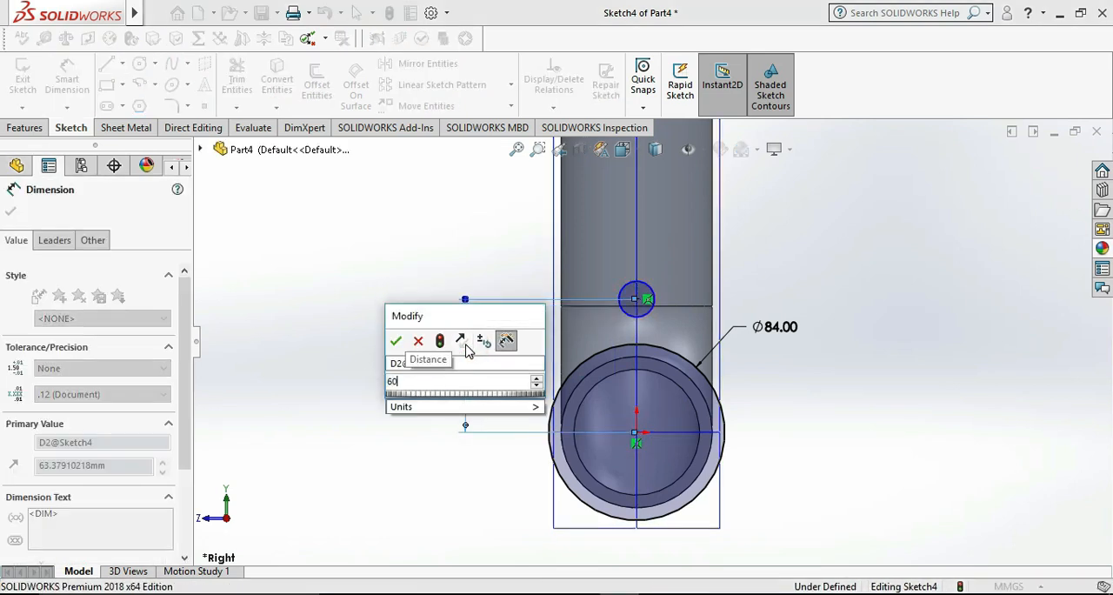
key(Return)
click(386, 289)
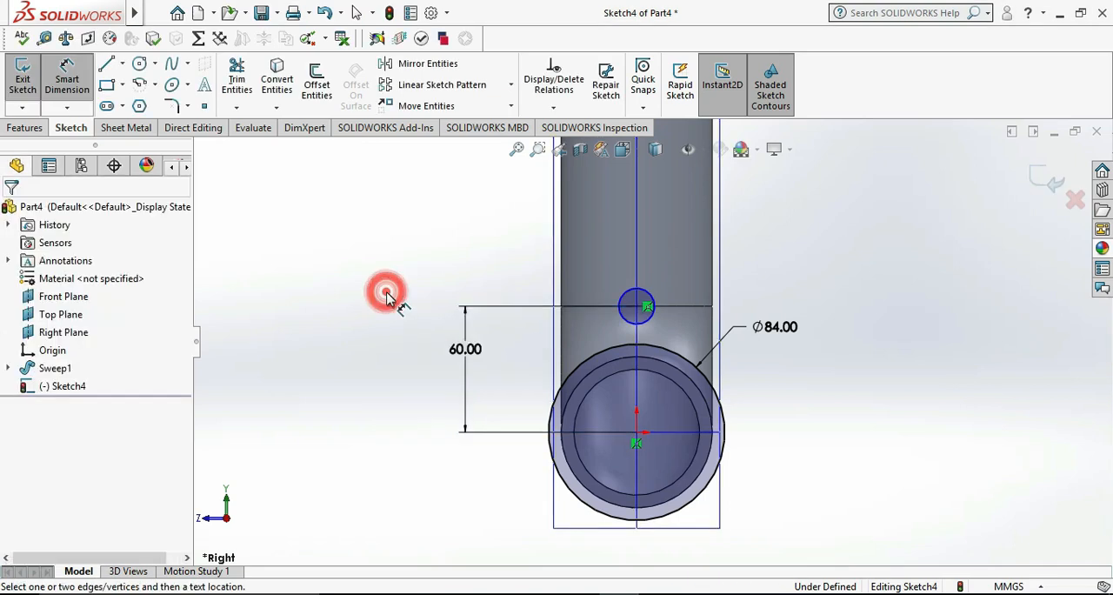
- Dimension the small upper circle's diameter as 20 mm
click(655, 306)
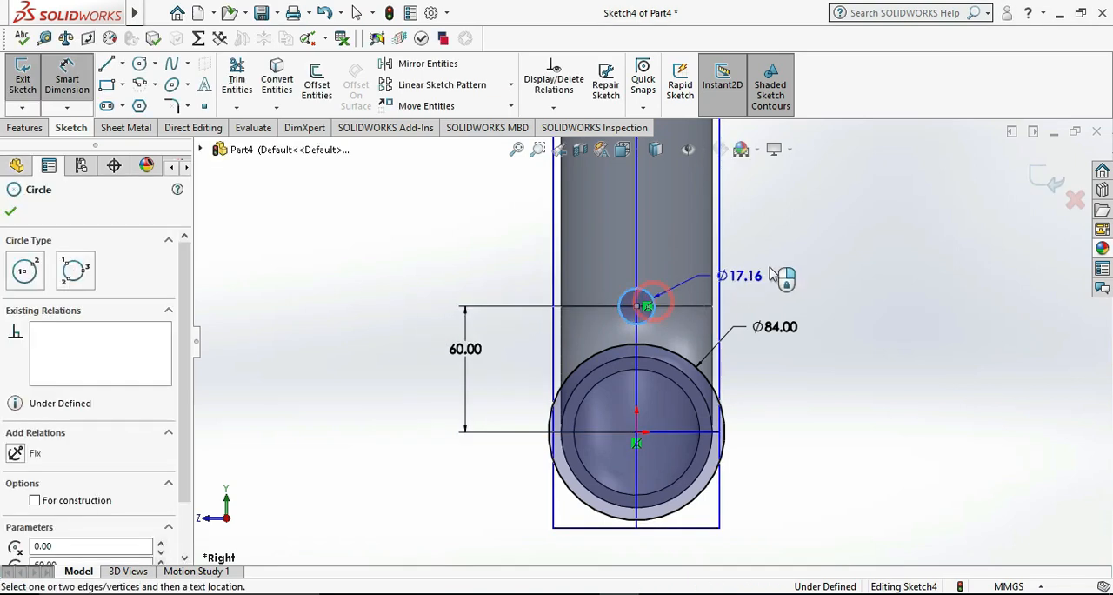
click(771, 272)
text(20)
key(Return)
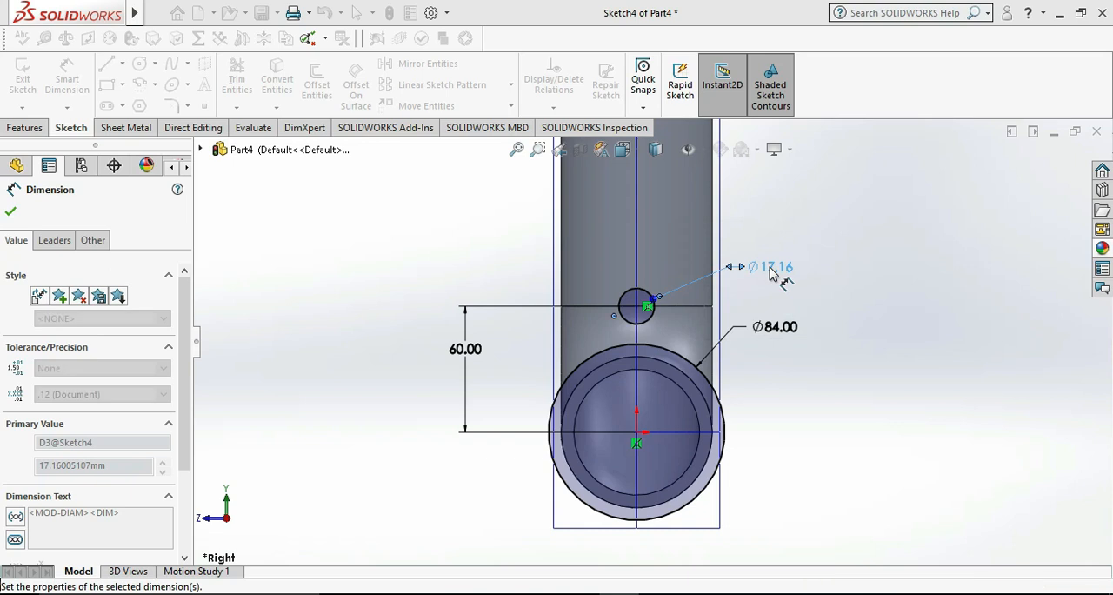
- Sketch a 180-degree centerpoint arc with a radius of about 20 mm over the top of the small circle, sharing its centre
click(847, 292)
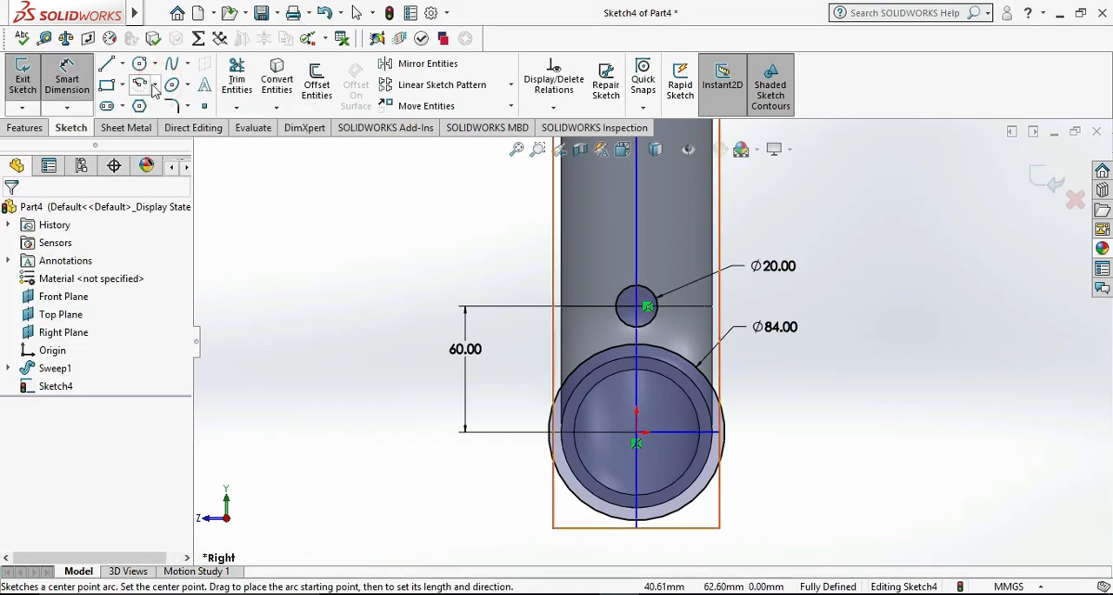
click(155, 64)
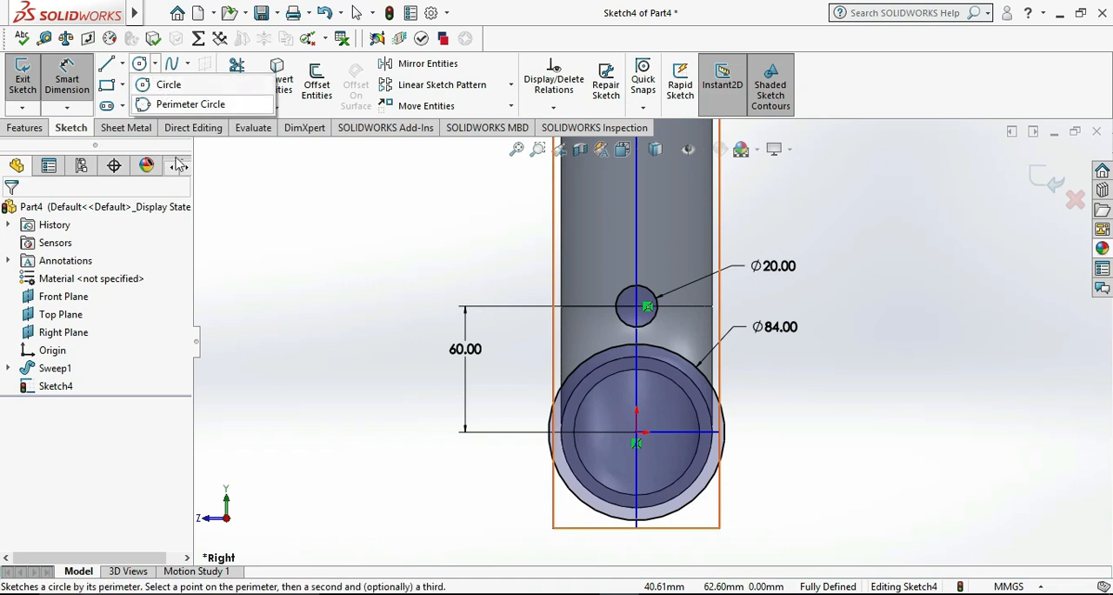
click(214, 198)
click(155, 85)
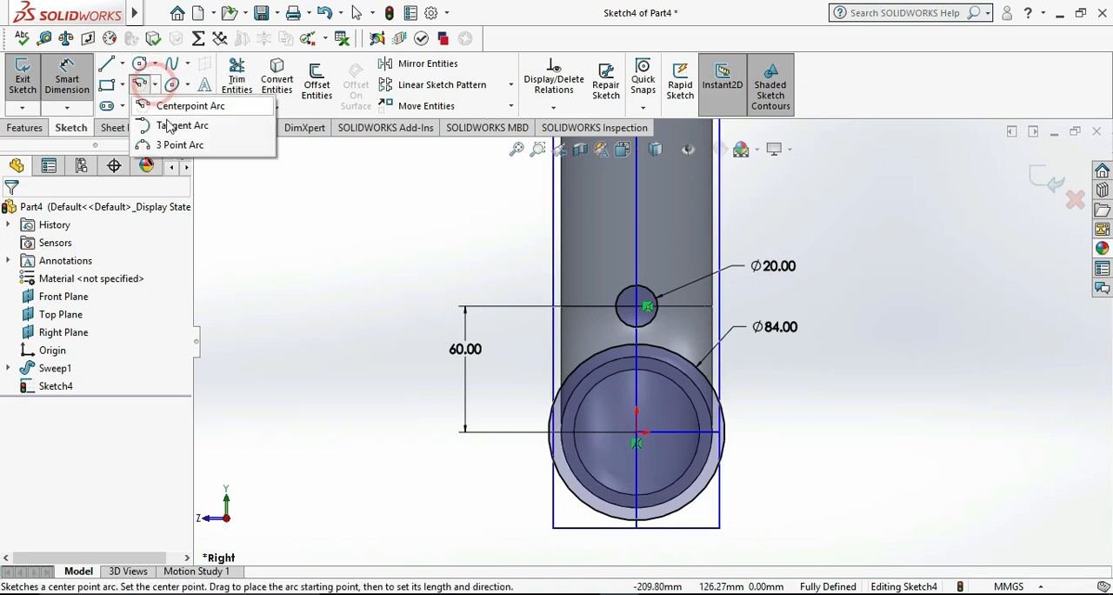
click(179, 105)
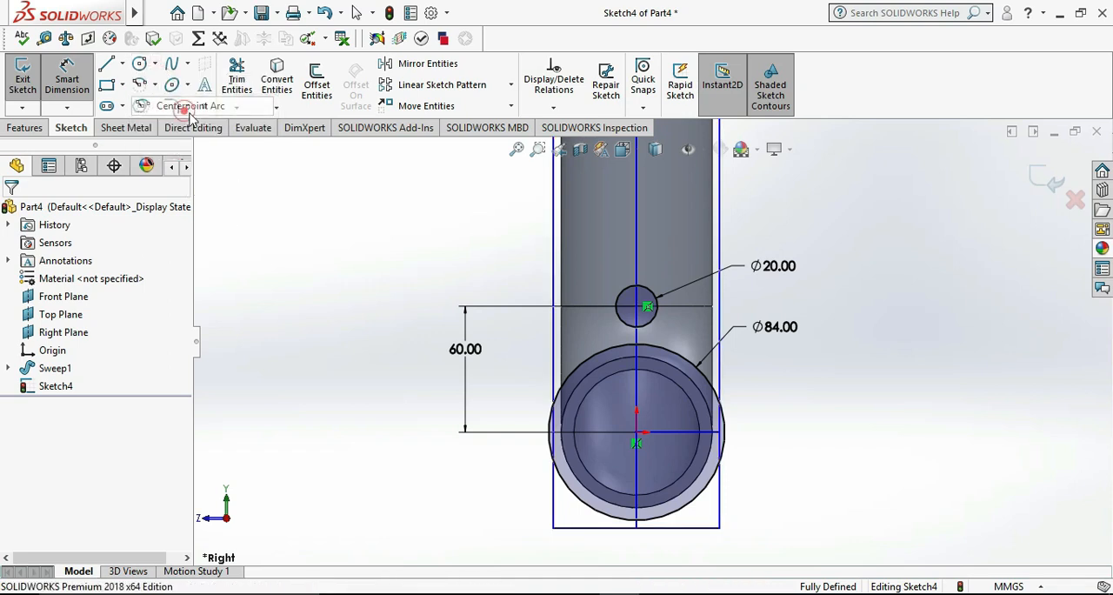
click(640, 307)
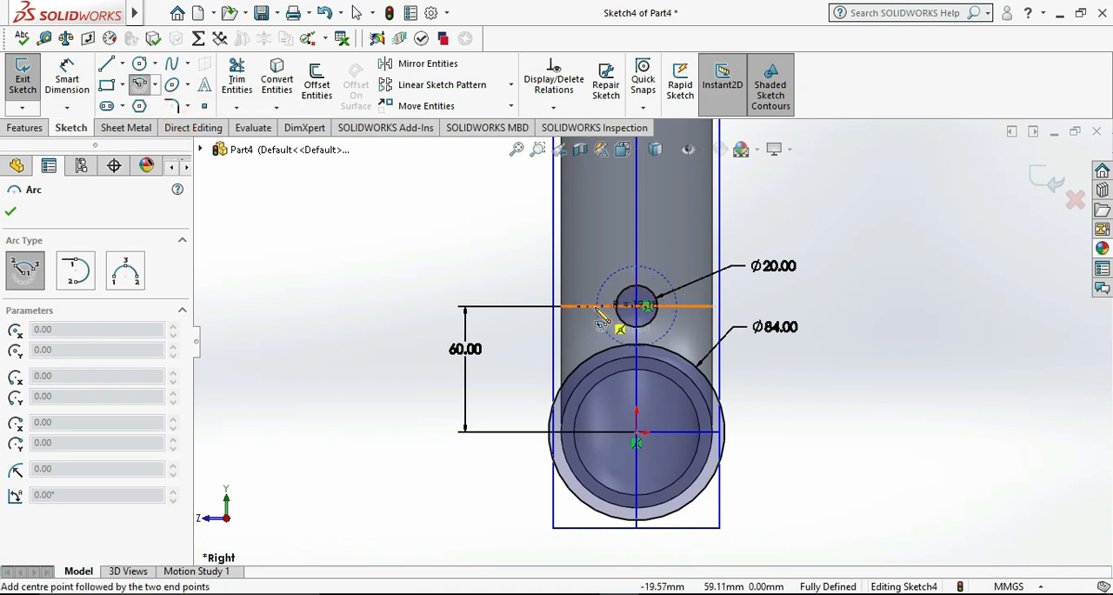
click(596, 306)
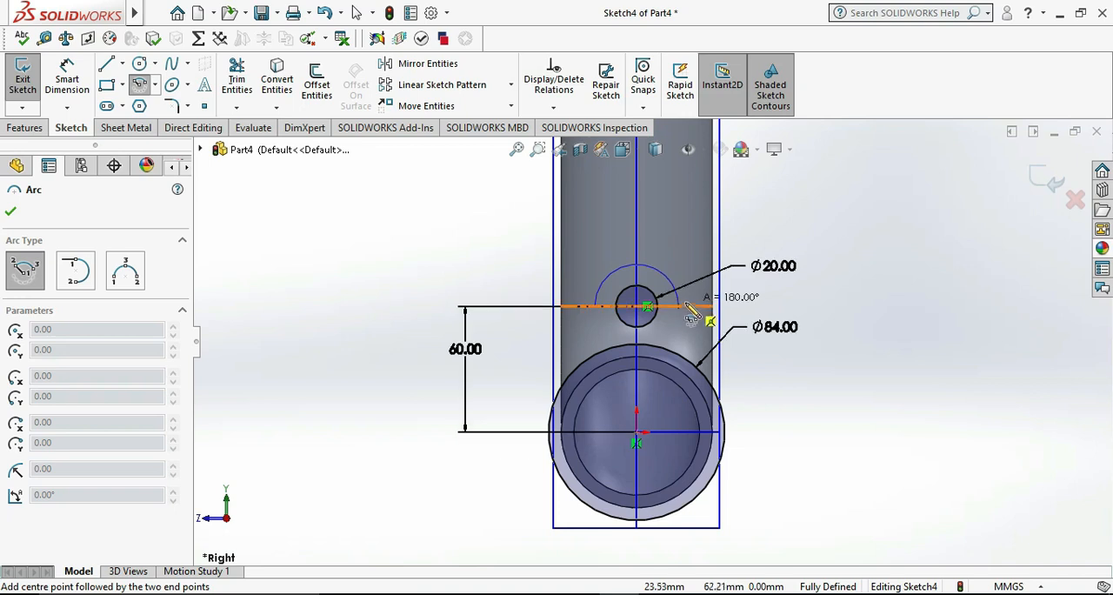
click(688, 315)
key(Escape)
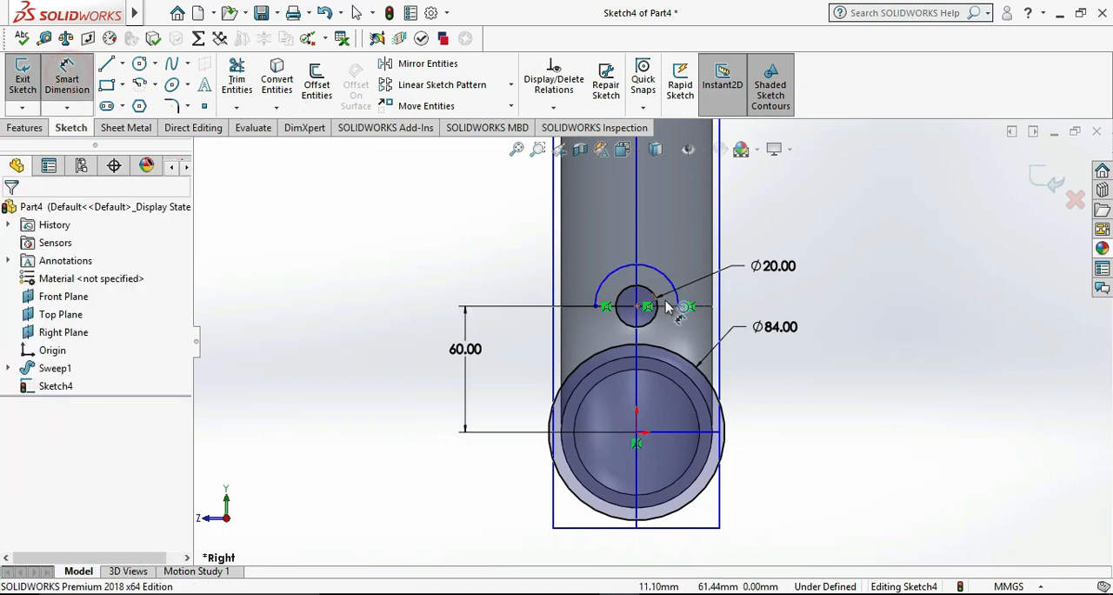
- Dimension the radius of the semicircular arc around the small circle as 25 mm
click(686, 305)
click(456, 217)
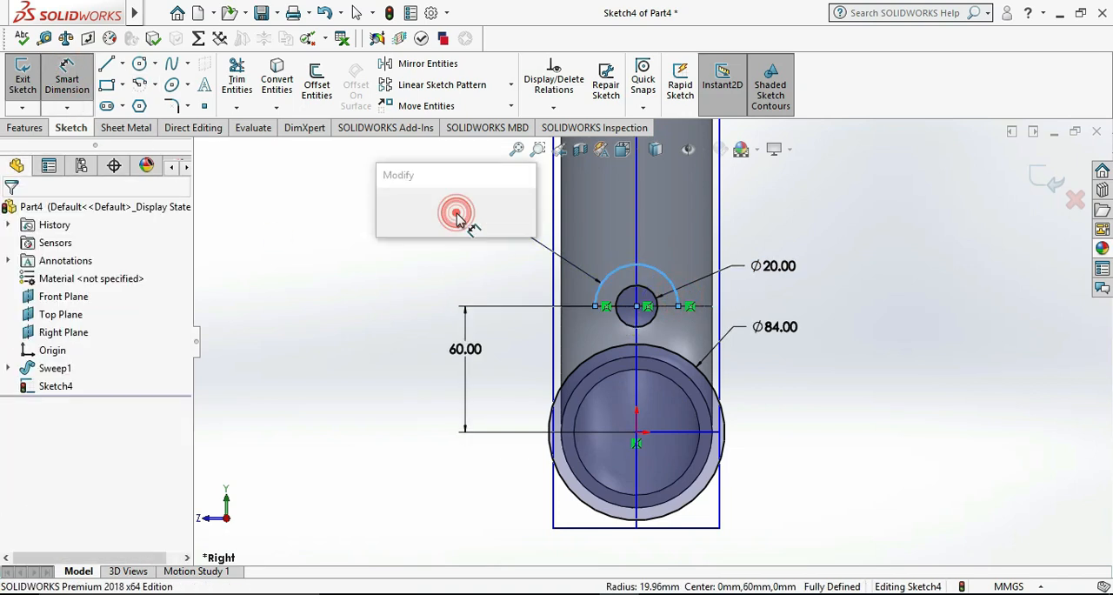
text(25)
key(Return)
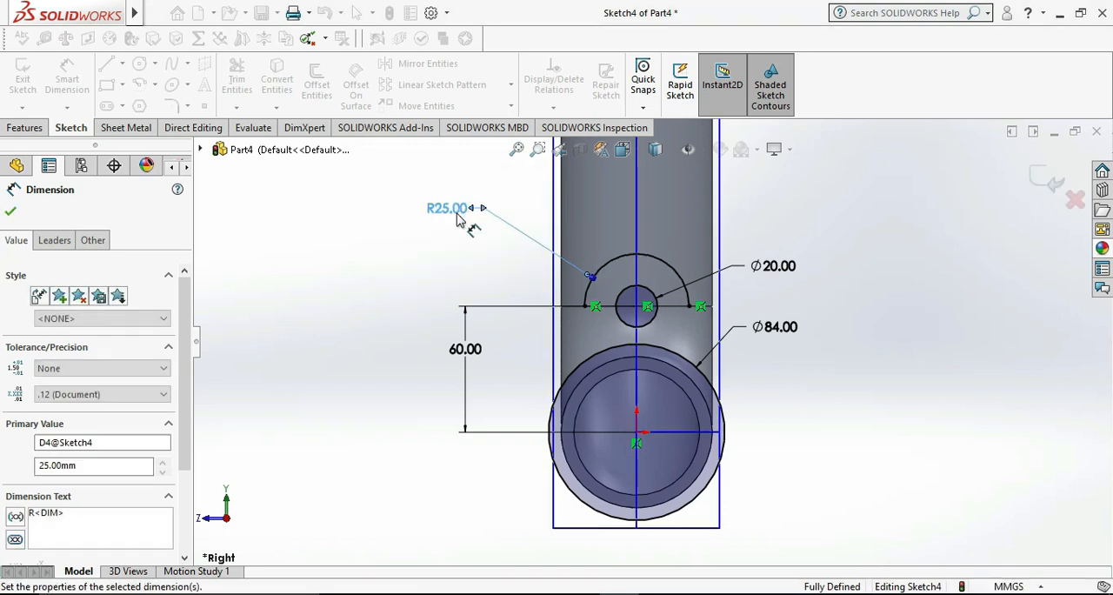
click(408, 278)
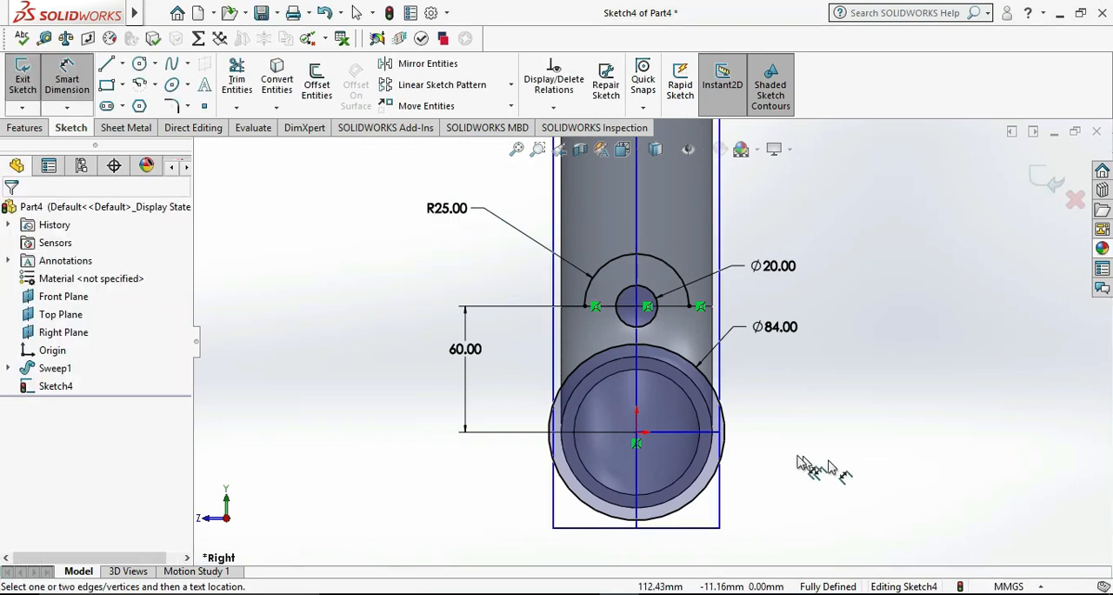
- Sketch a line on the left side tangent to both the R25 arc and the 84 mm circle, and inspect its lower tangent point
click(107, 68)
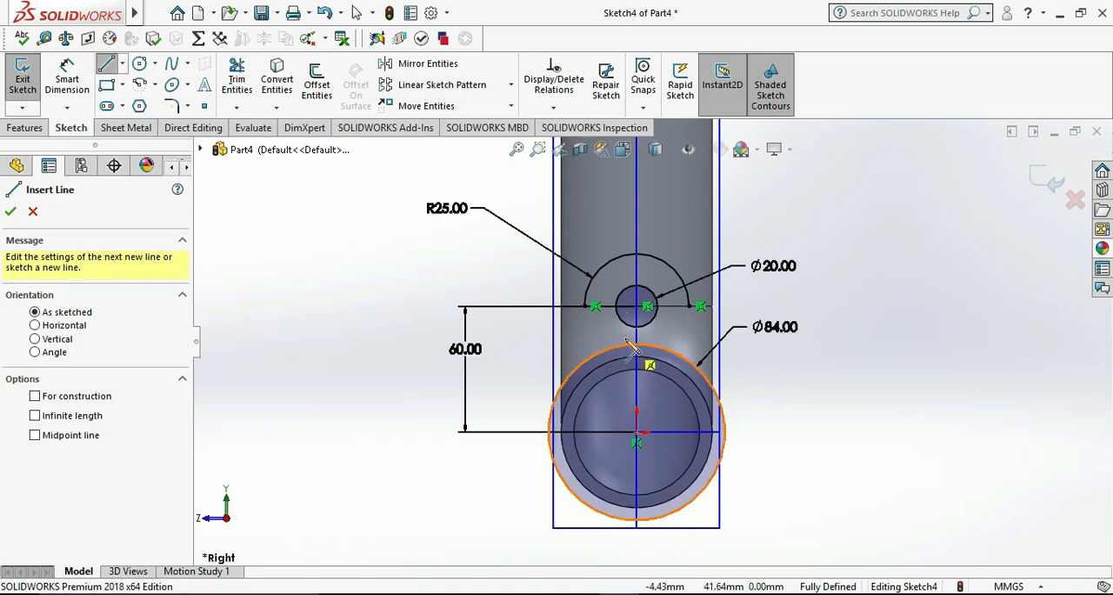
click(587, 305)
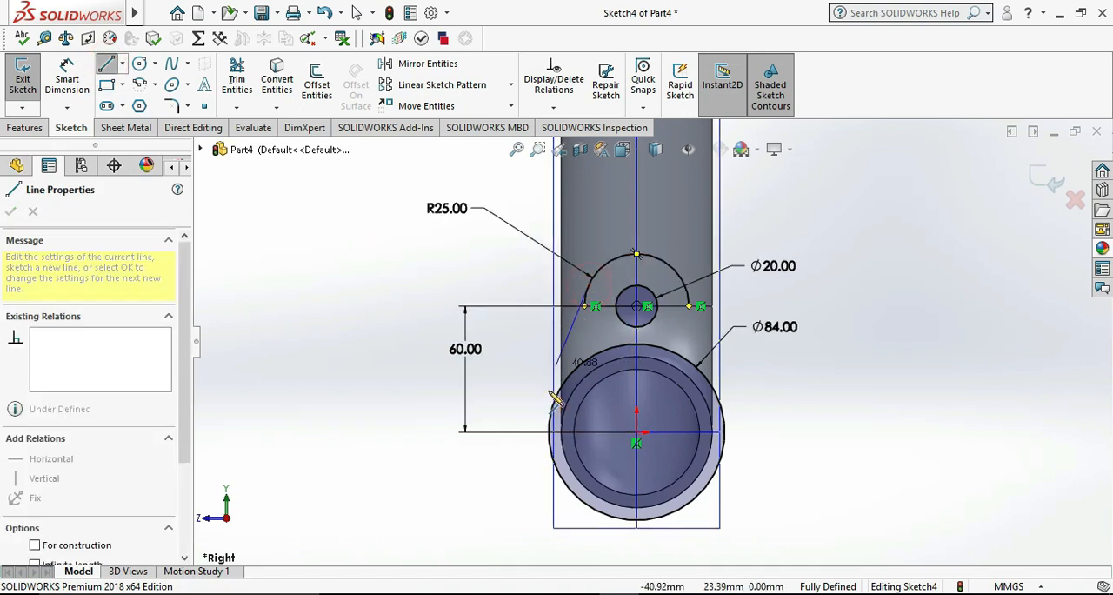
click(553, 415)
key(Escape)
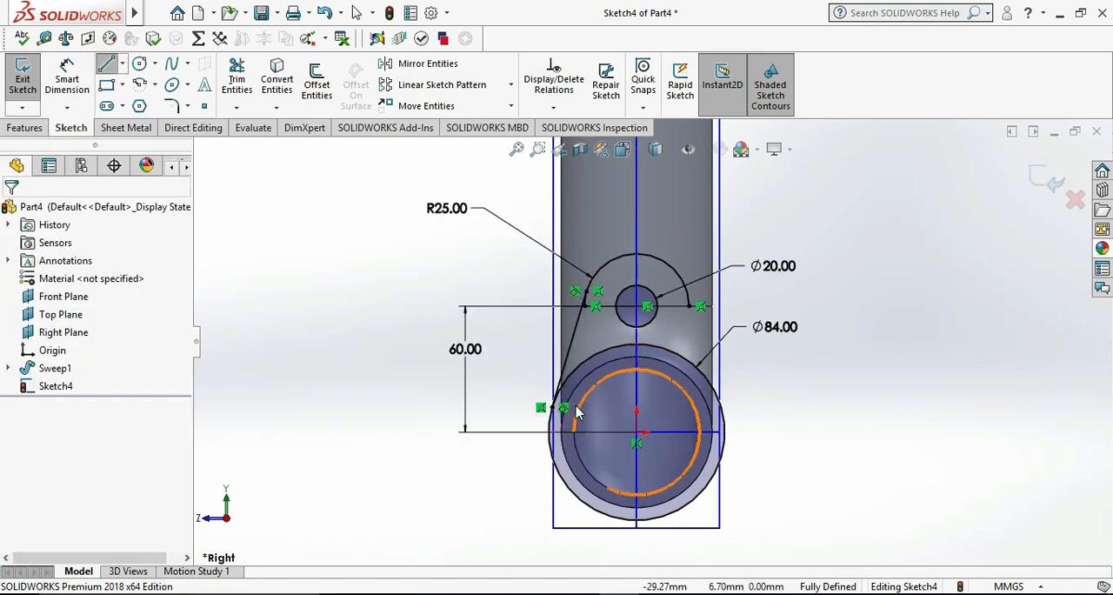
scroll(565, 407, down, 5)
scroll(576, 395, down, 6)
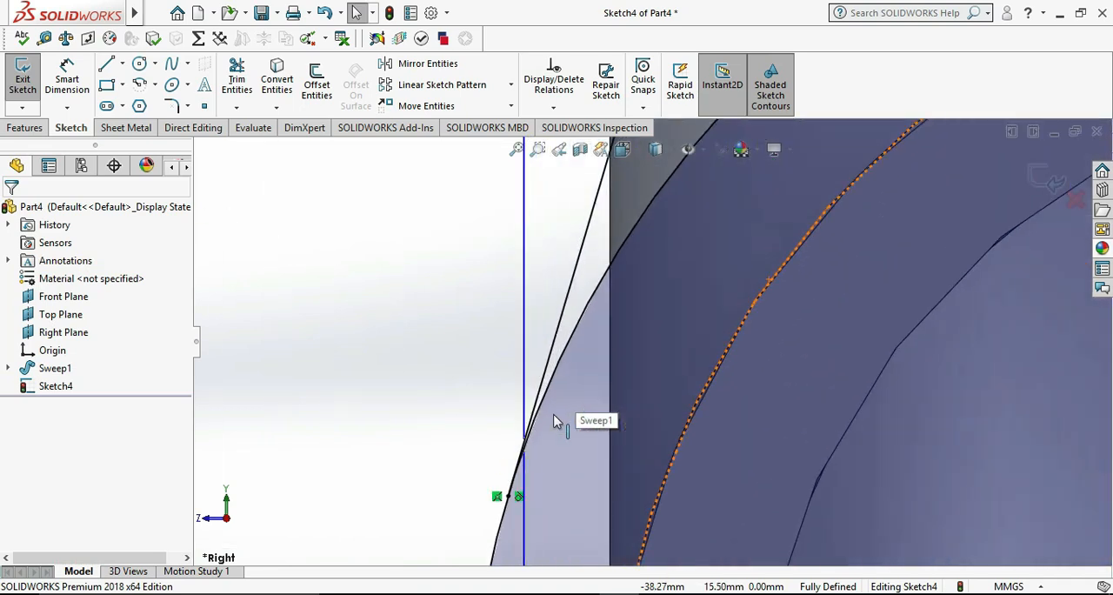
scroll(548, 433, down, 7)
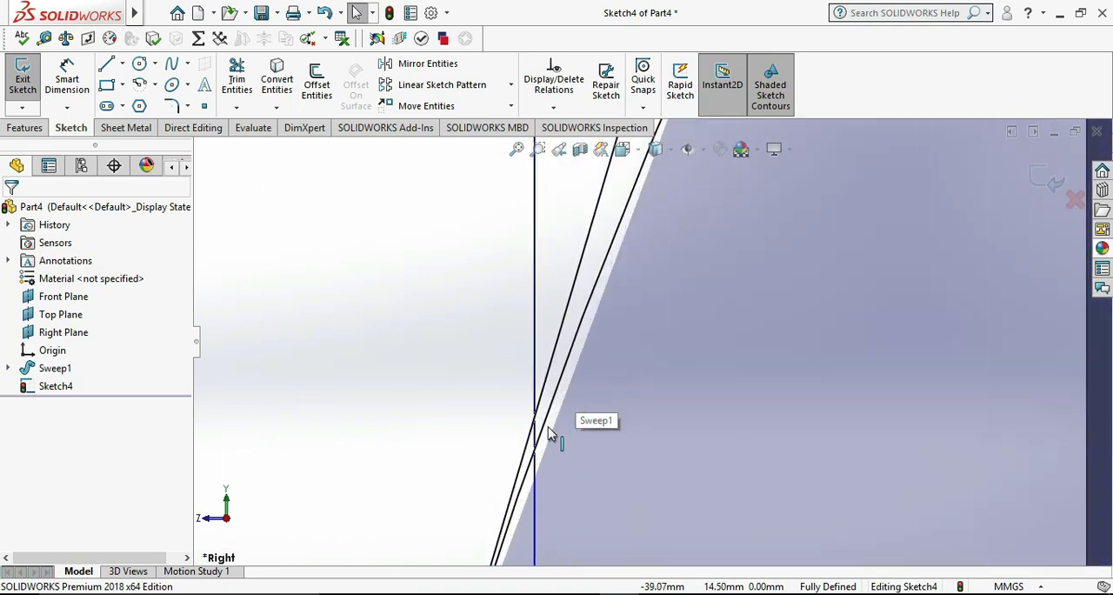
scroll(548, 433, up, 7)
scroll(548, 433, up, 10)
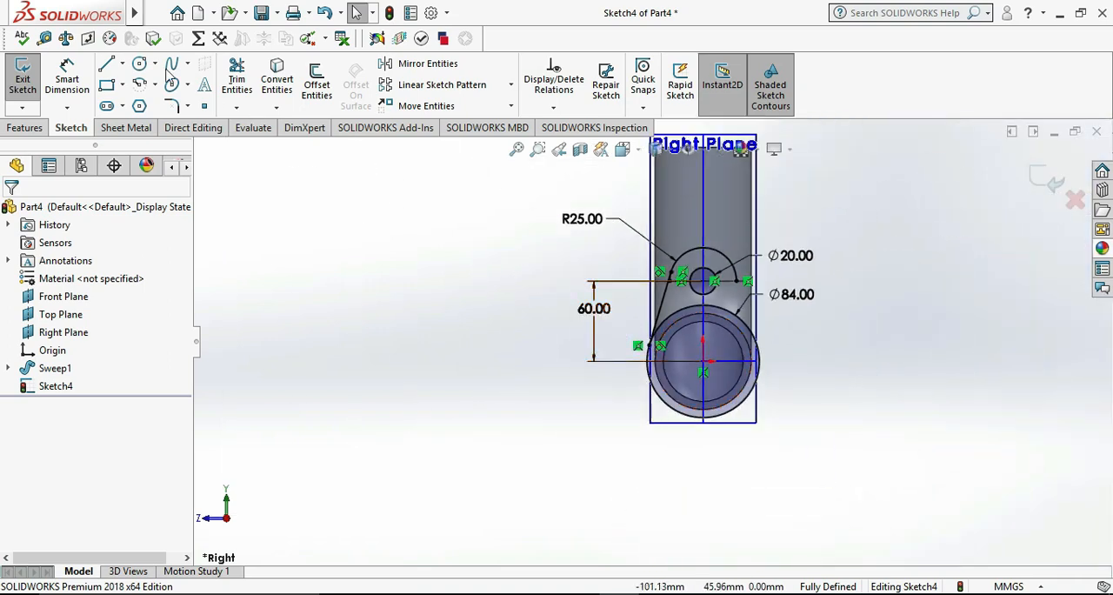
- Sketch a vertical centerline from the small circle's centre upward past the R25 arc
click(124, 64)
click(149, 101)
click(703, 280)
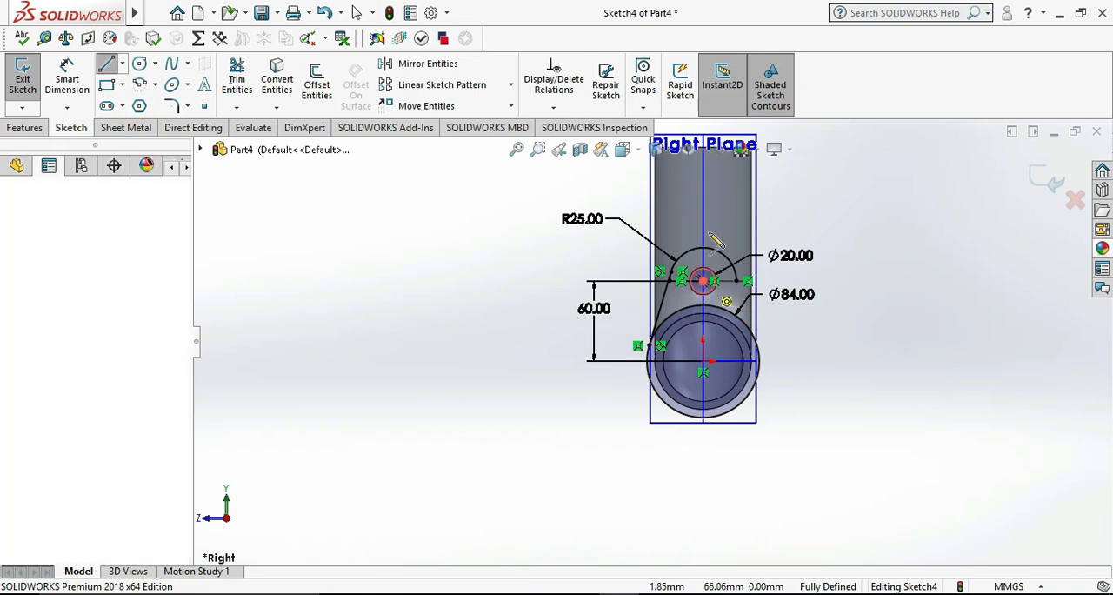
click(703, 199)
key(Escape)
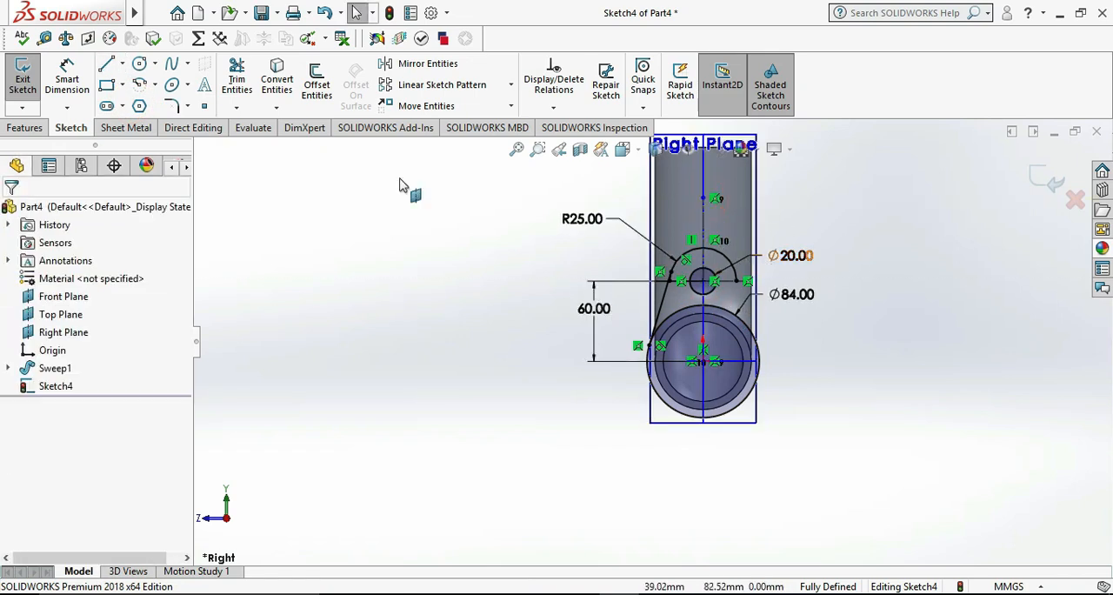
- Mirror the left tangent line about the vertical centerline, keeping the original
click(402, 65)
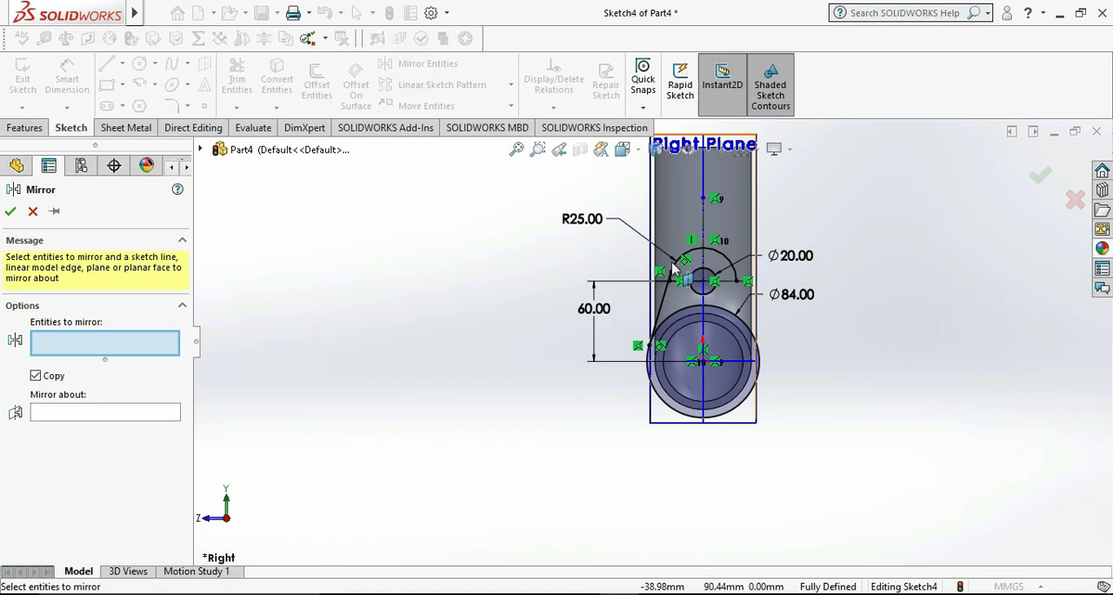
click(665, 300)
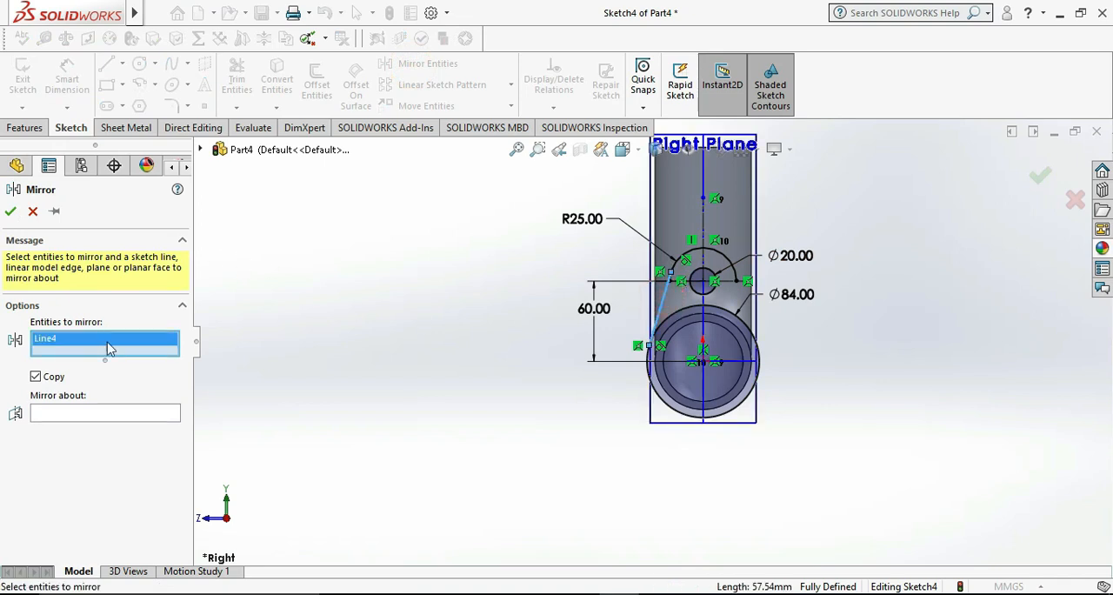
click(123, 414)
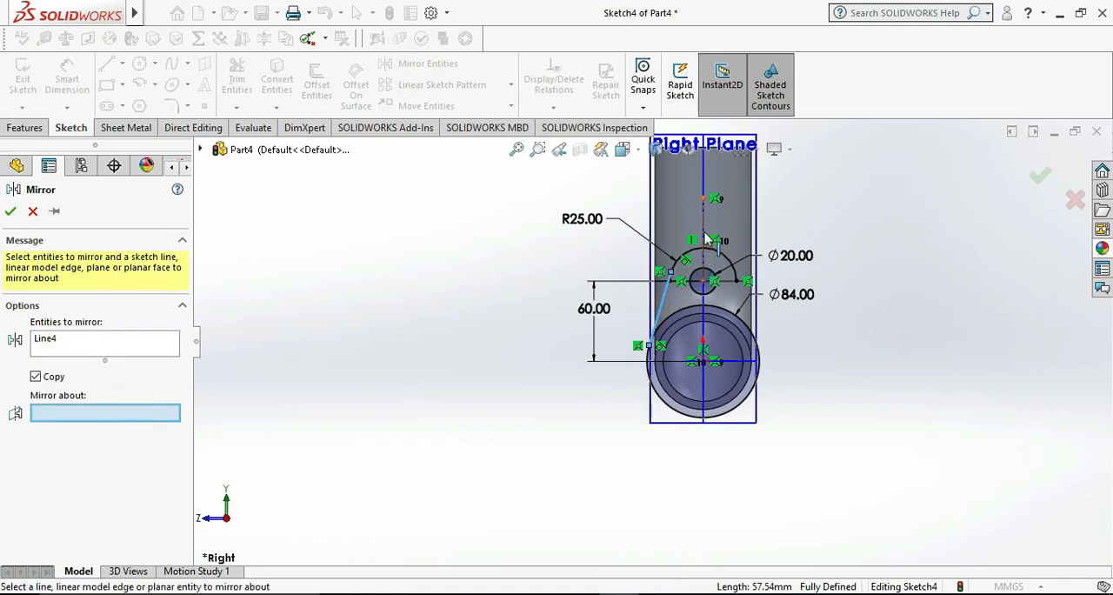
click(679, 257)
click(8, 211)
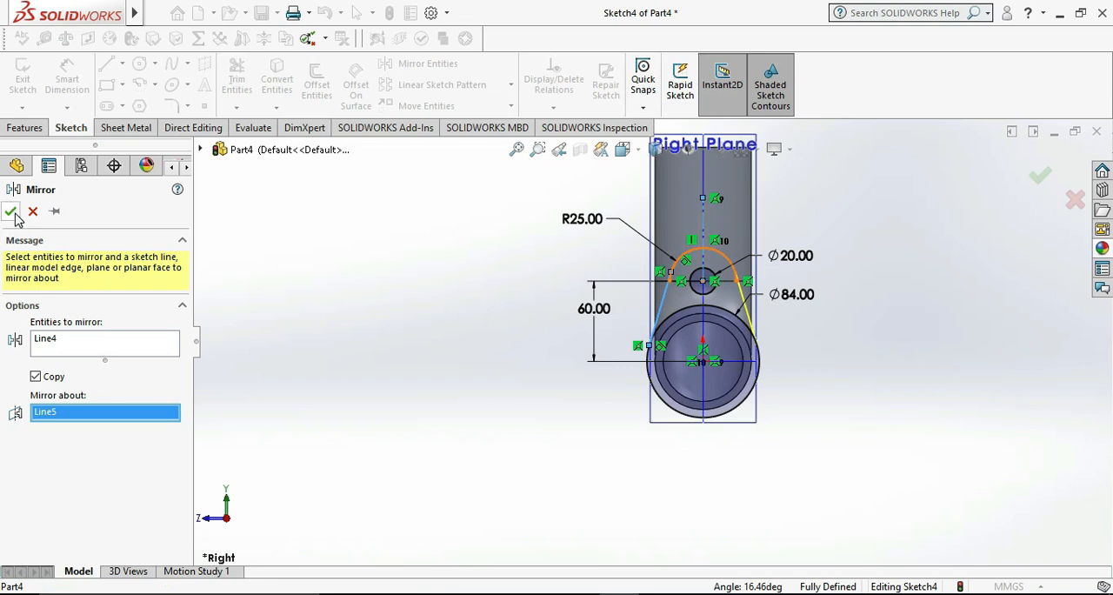
click(433, 340)
- Power-trim the leftover ends of the R25 arc below its tangent points on both sides
click(238, 77)
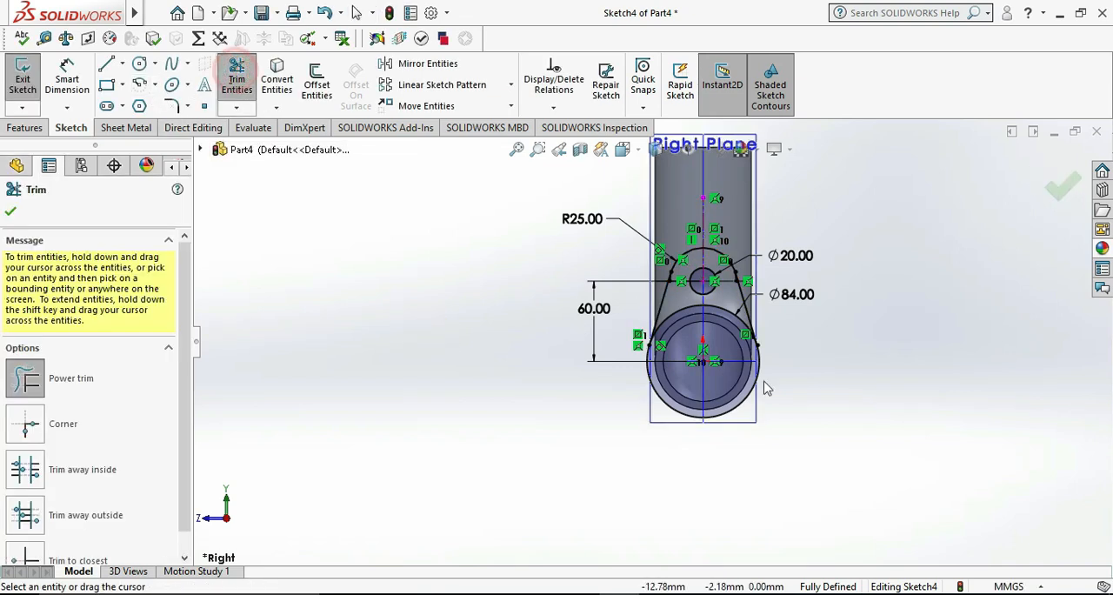
scroll(705, 313, down, 5)
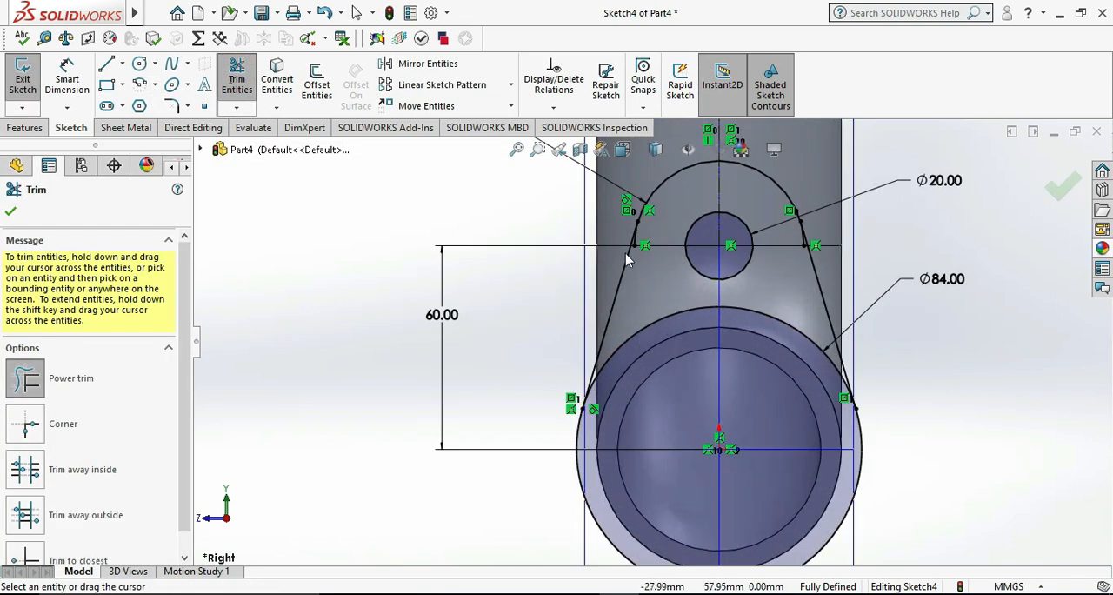
scroll(643, 257, down, 5)
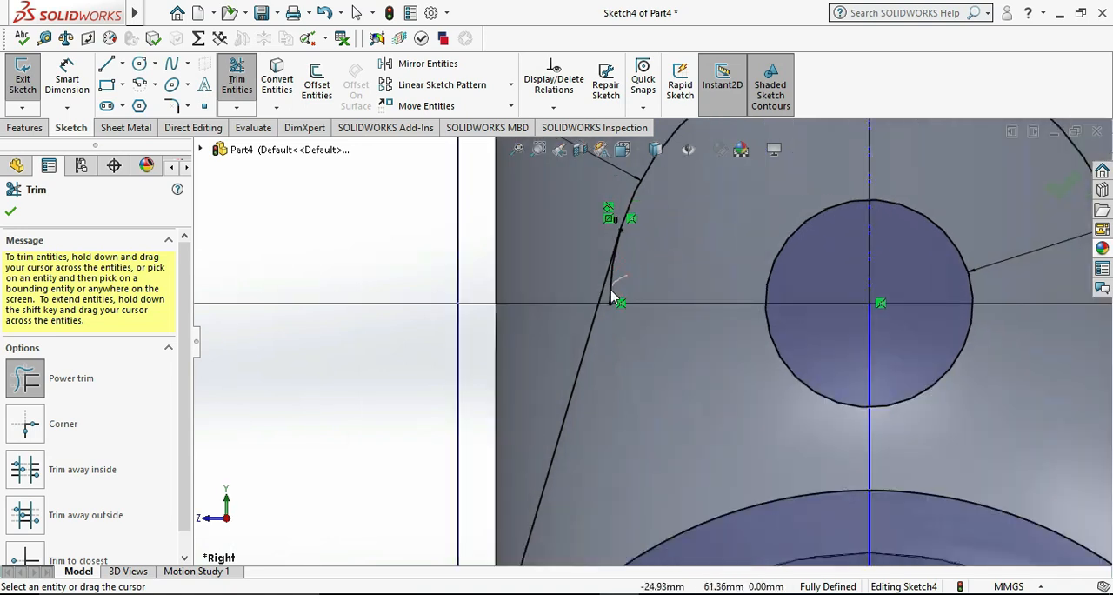
scroll(753, 275, up, 2)
scroll(920, 285, down, 5)
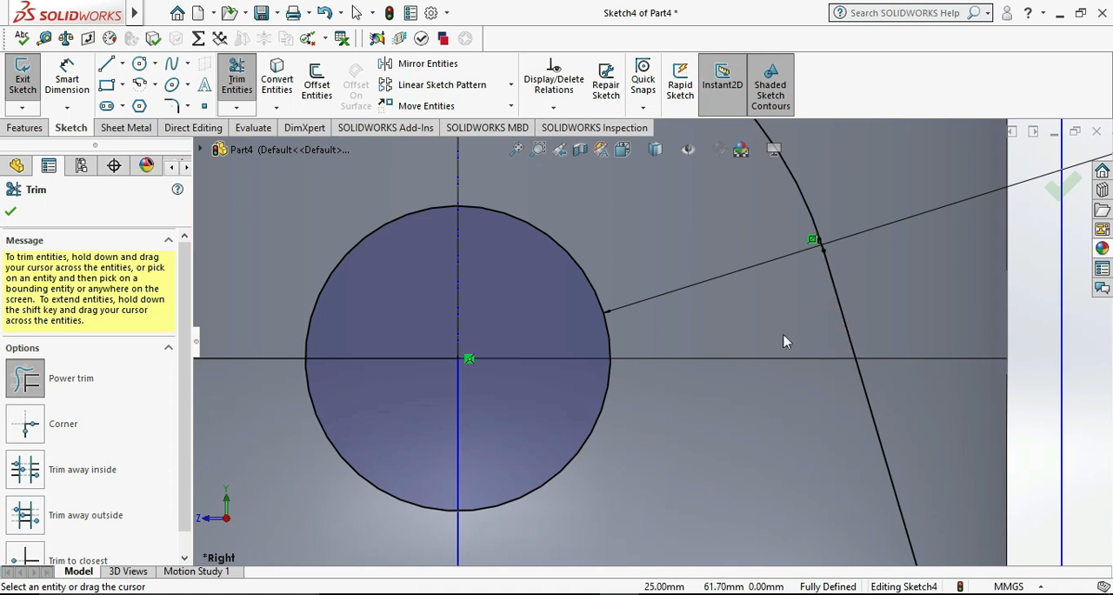
scroll(774, 330, up, 3)
scroll(729, 315, down, 5)
scroll(709, 325, down, 4)
scroll(683, 367, down, 2)
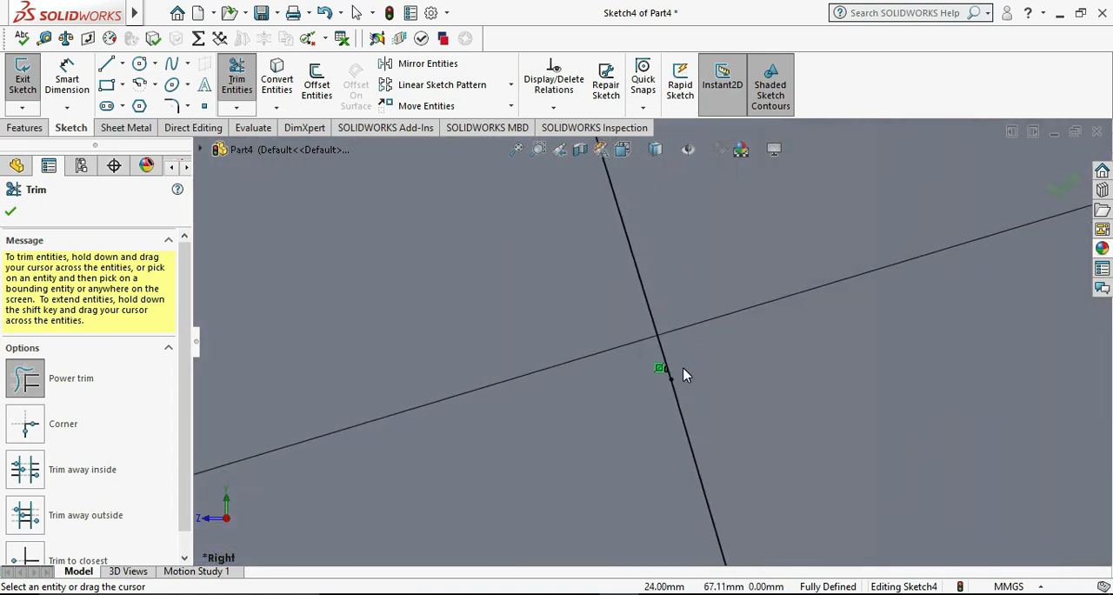
scroll(683, 374, up, 3)
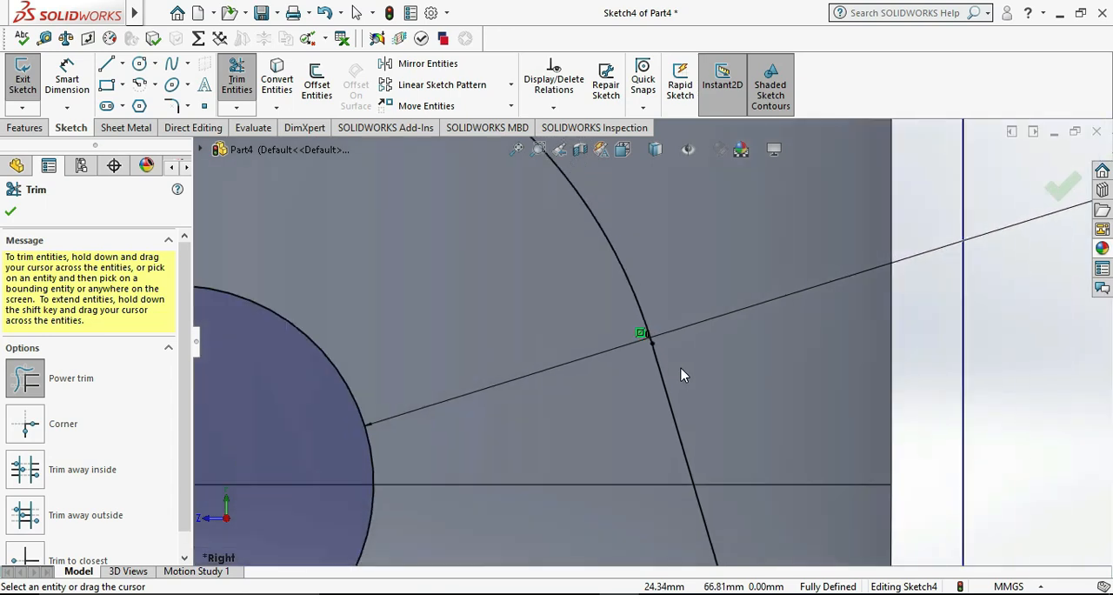
scroll(682, 375, up, 6)
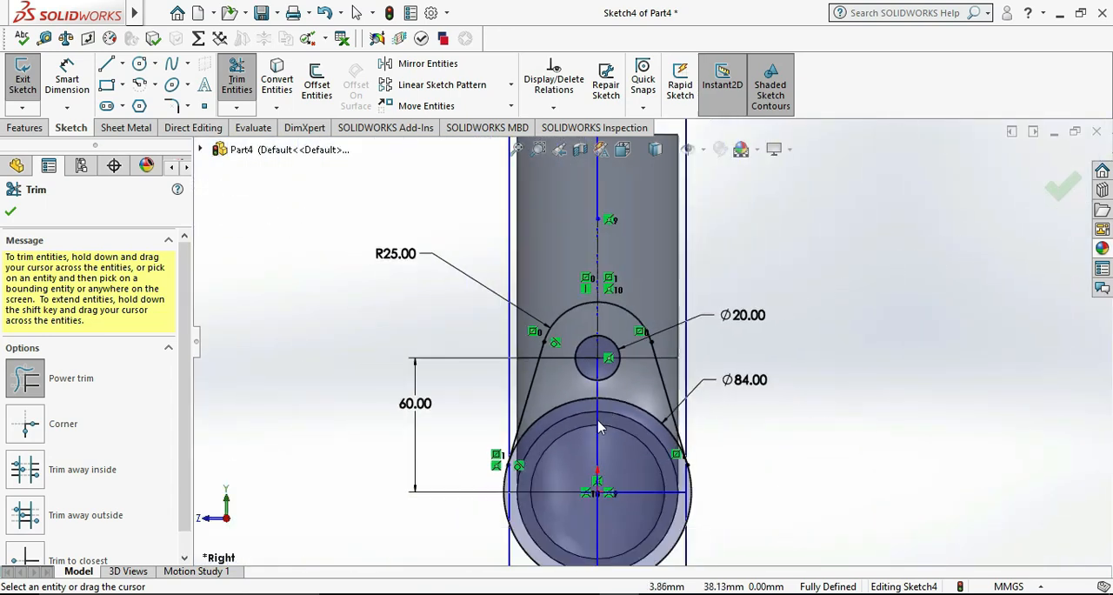
- Power-trim the upper part of the 84 mm circle between the two tangent lines, leaving a closed outer flange outline
scroll(598, 426, down, 8)
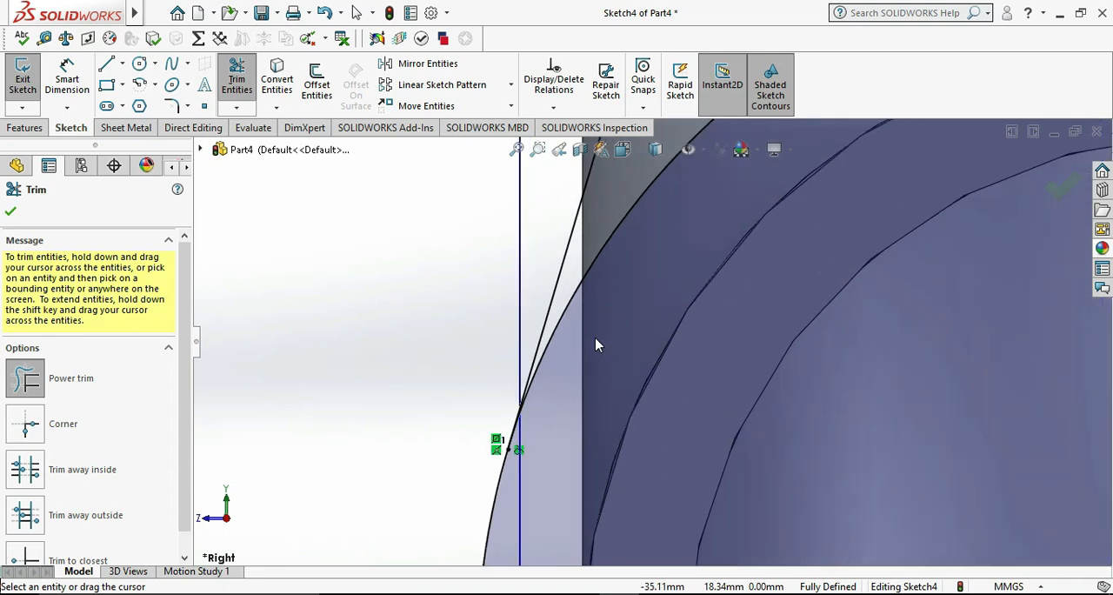
scroll(596, 345, down, 2)
scroll(570, 253, up, 6)
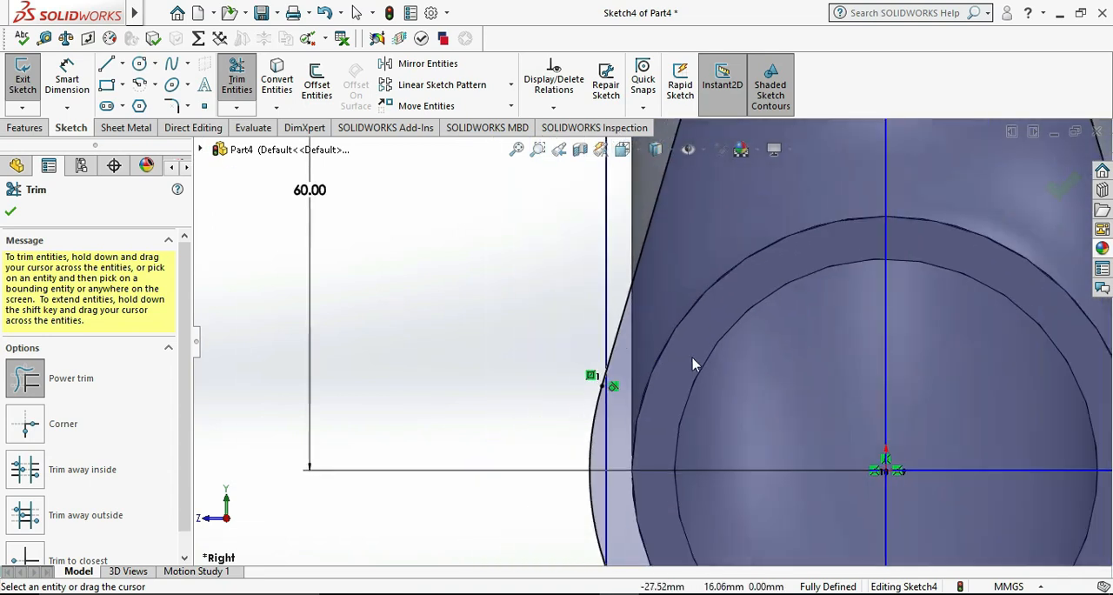
scroll(692, 357, up, 5)
scroll(783, 356, down, 6)
scroll(753, 396, down, 5)
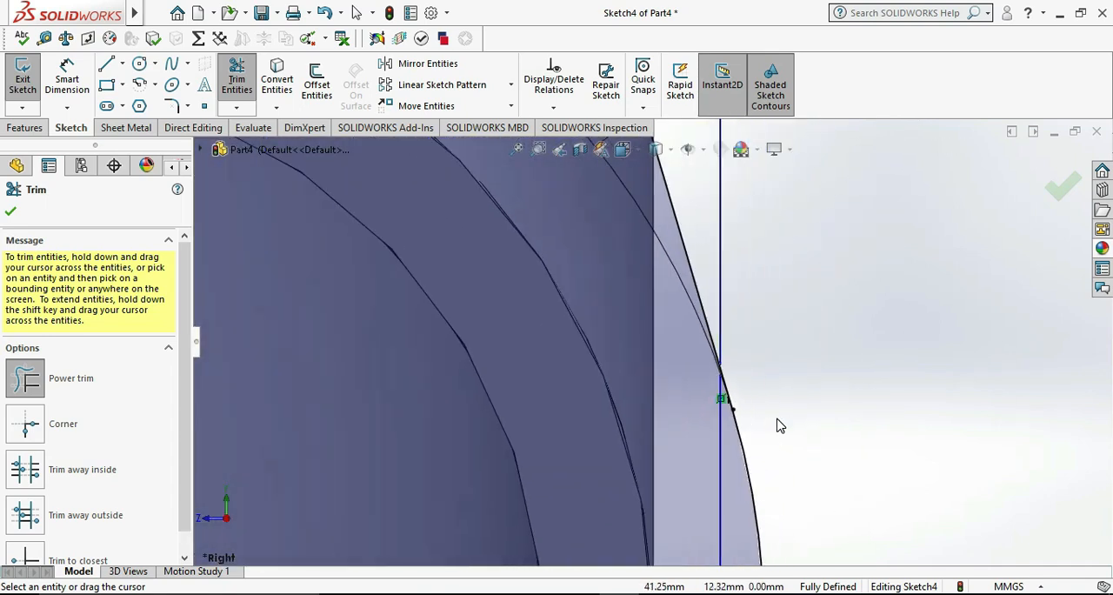
scroll(780, 425, up, 6)
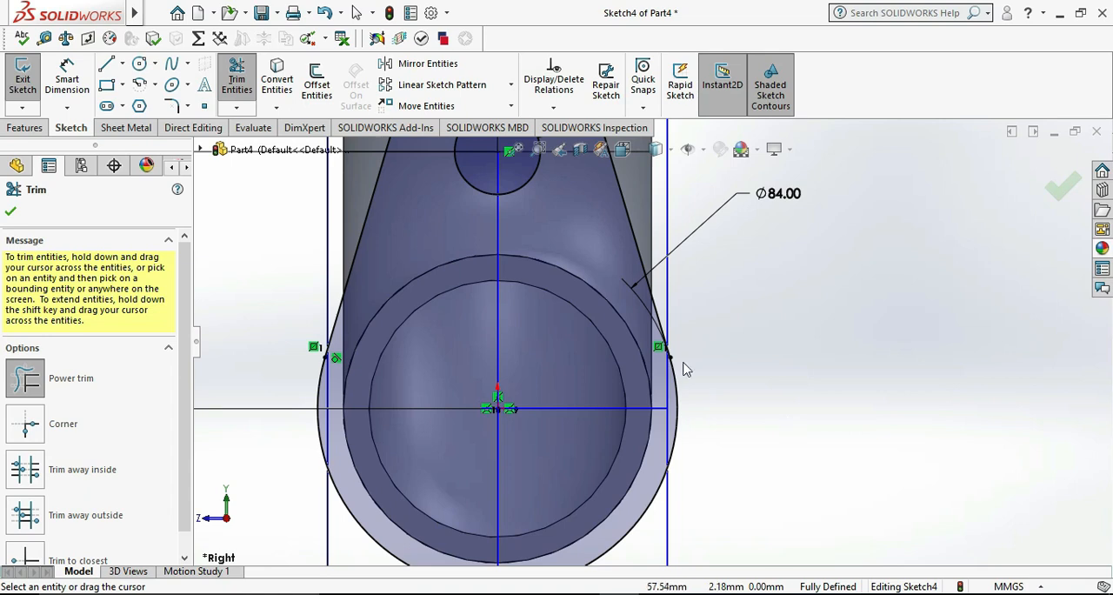
scroll(684, 370, down, 7)
scroll(661, 320, up, 5)
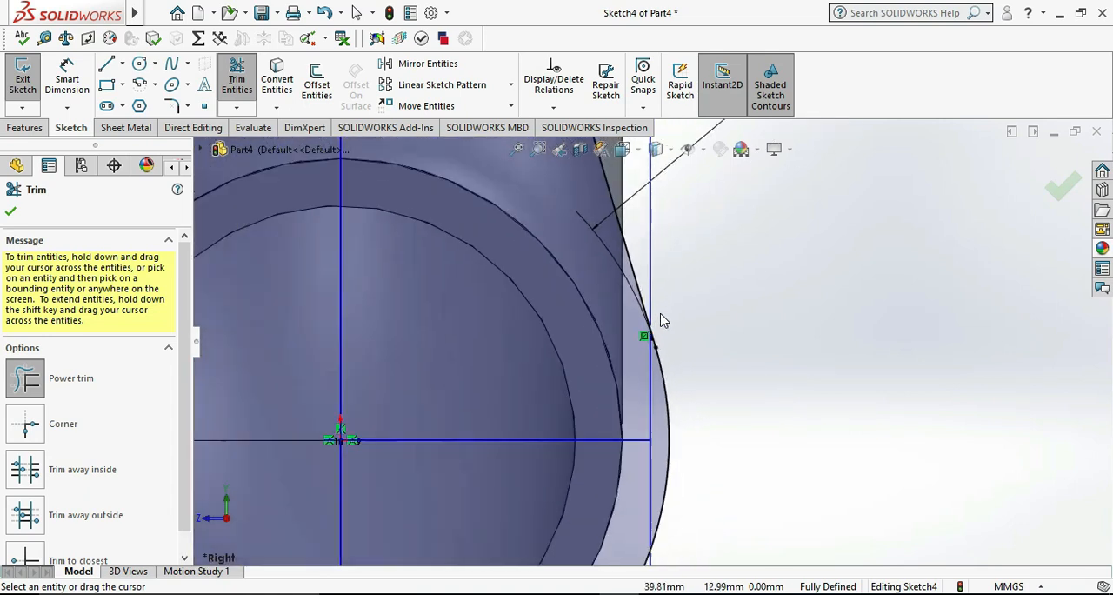
scroll(661, 320, up, 7)
scroll(706, 358, down, 2)
key(Escape)
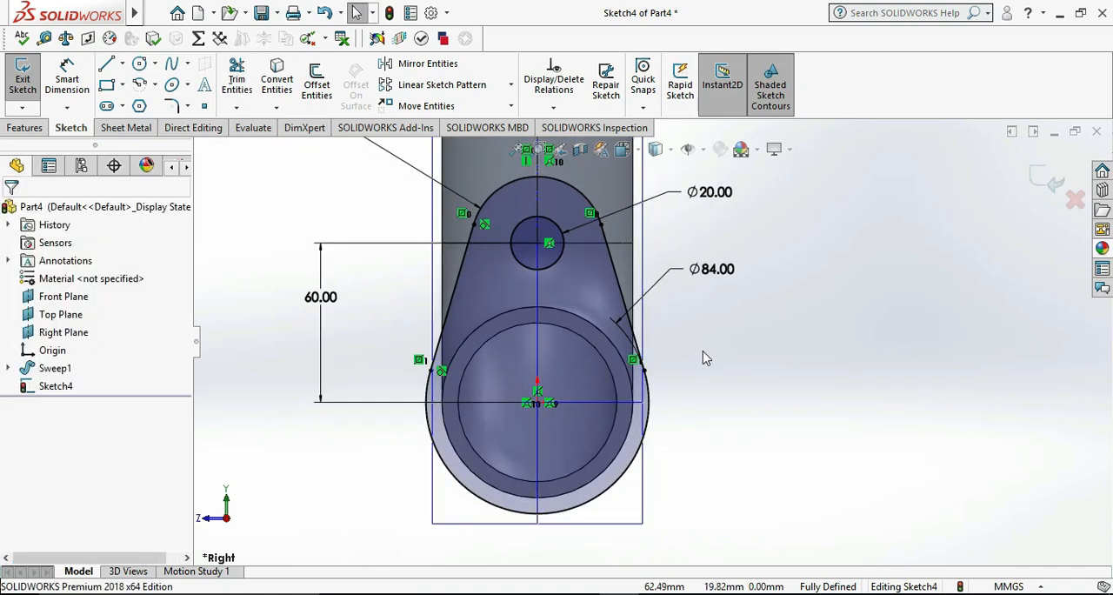
click(122, 63)
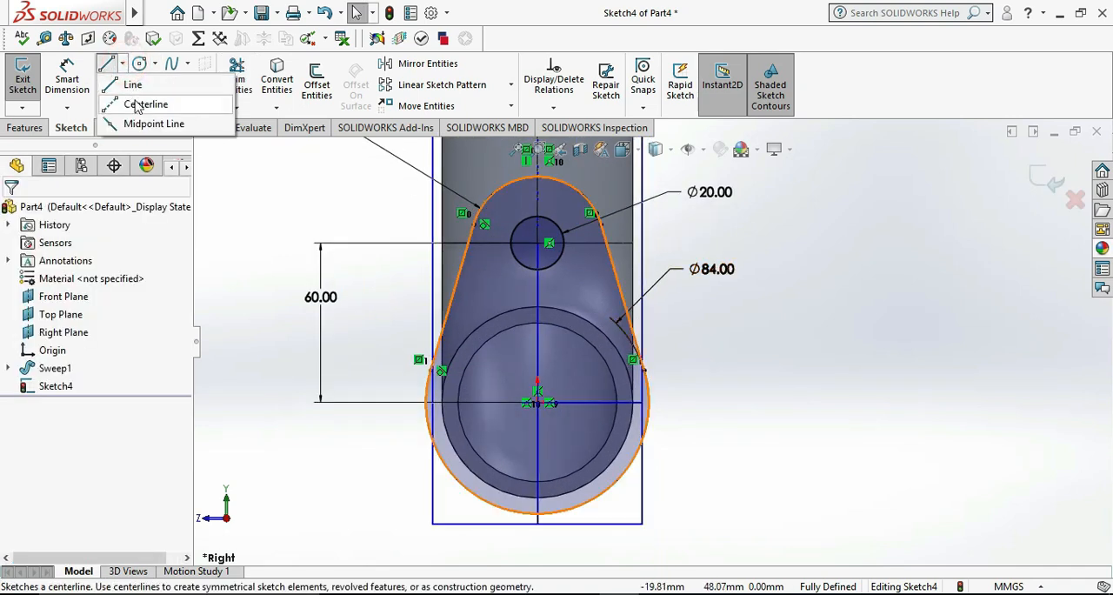
click(136, 105)
click(537, 402)
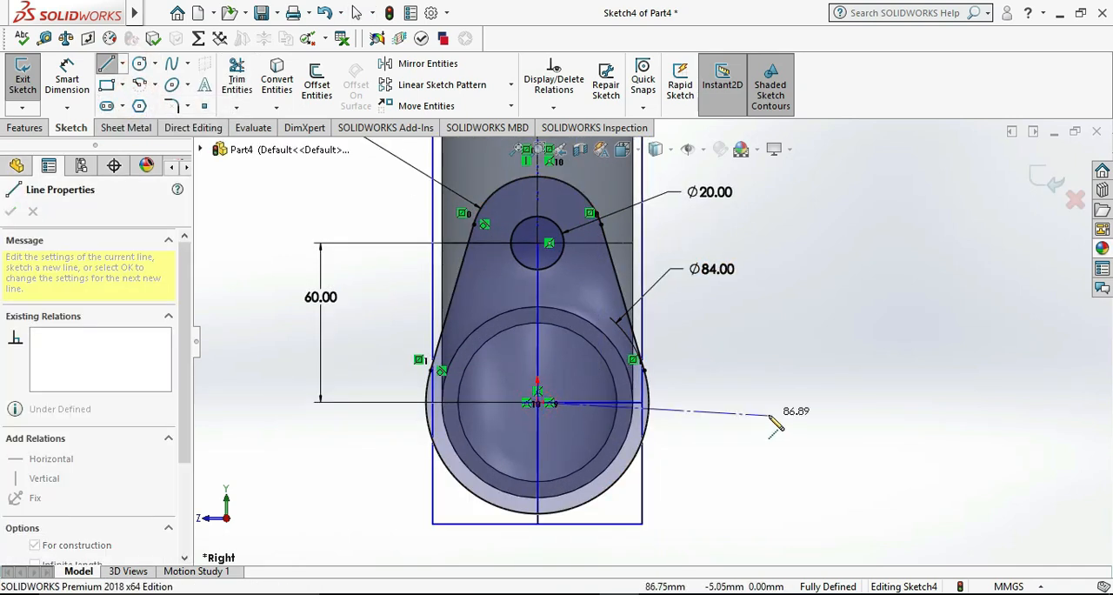
click(772, 403)
key(Escape)
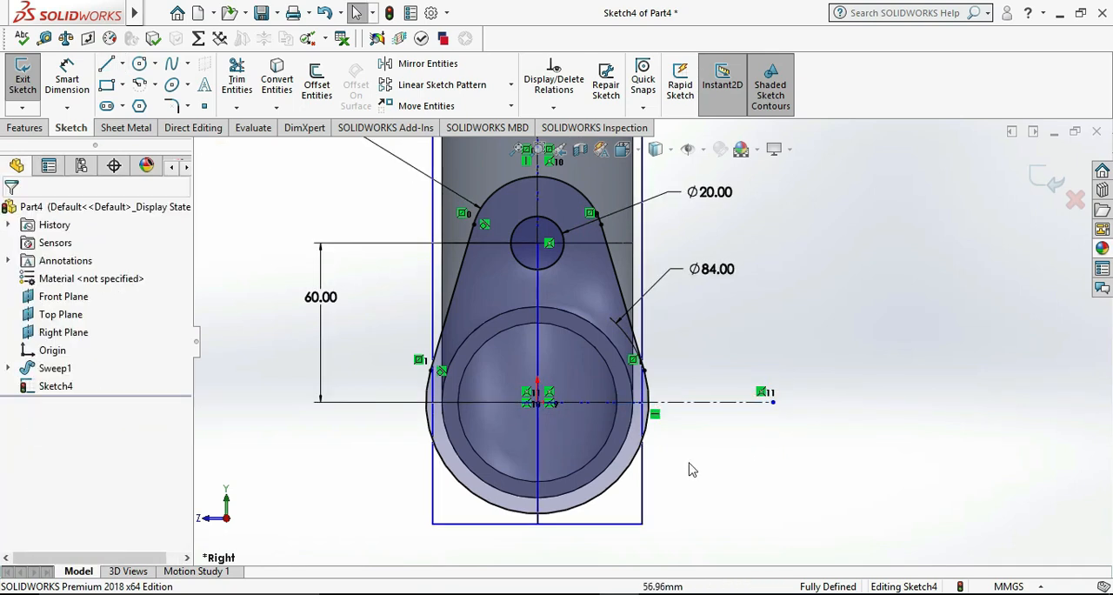
click(583, 403)
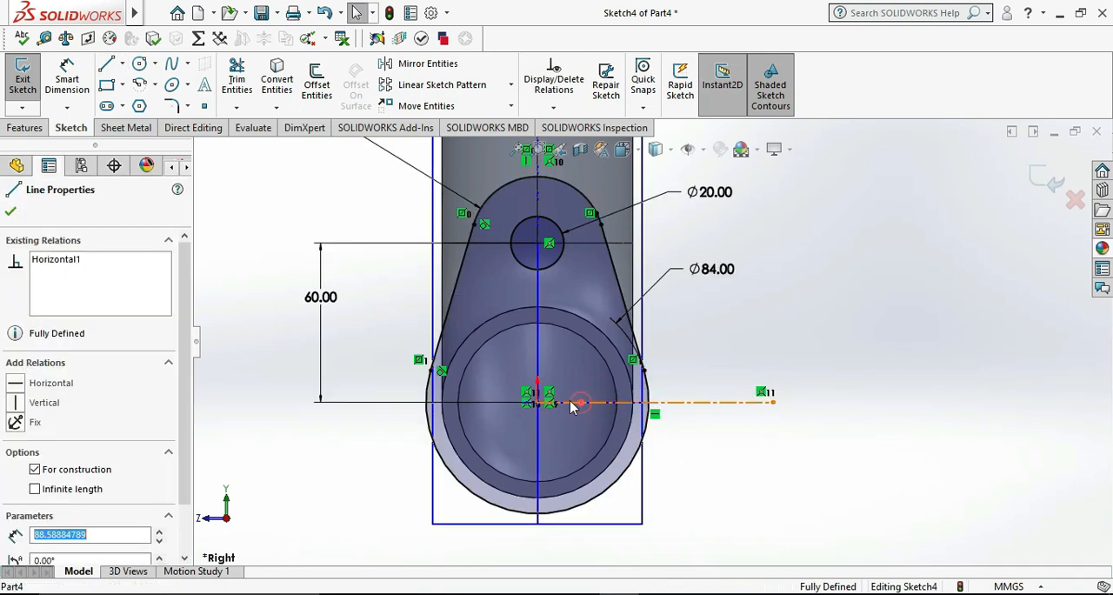
drag(537, 403, 441, 402)
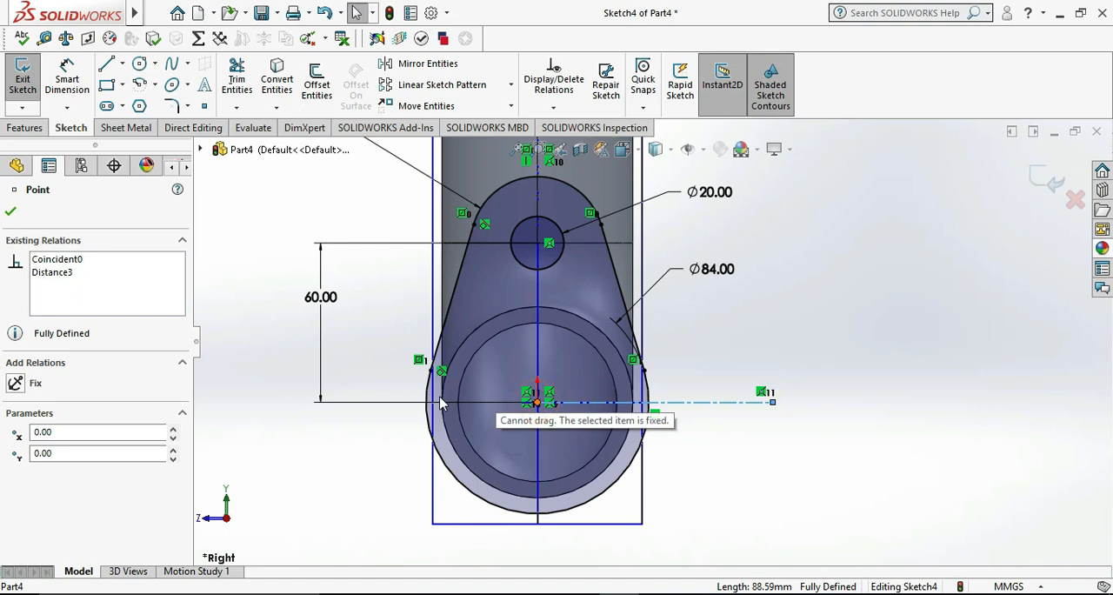
click(704, 402)
key(Delete)
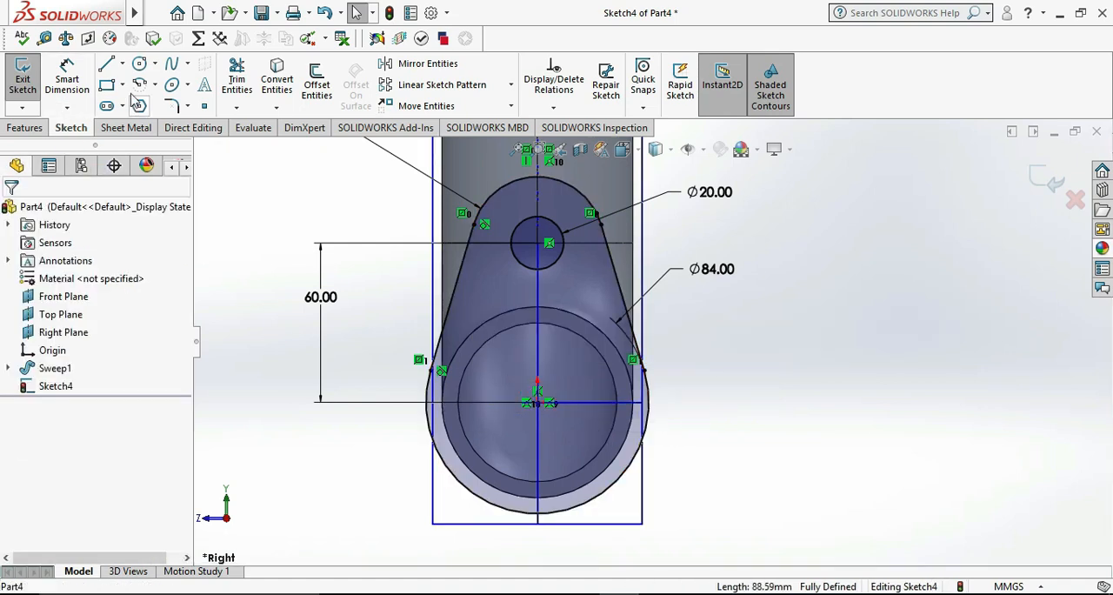
- Sketch a horizontal centerline through the pipe centre, extending beyond the flange outline on both sides
click(123, 65)
click(131, 100)
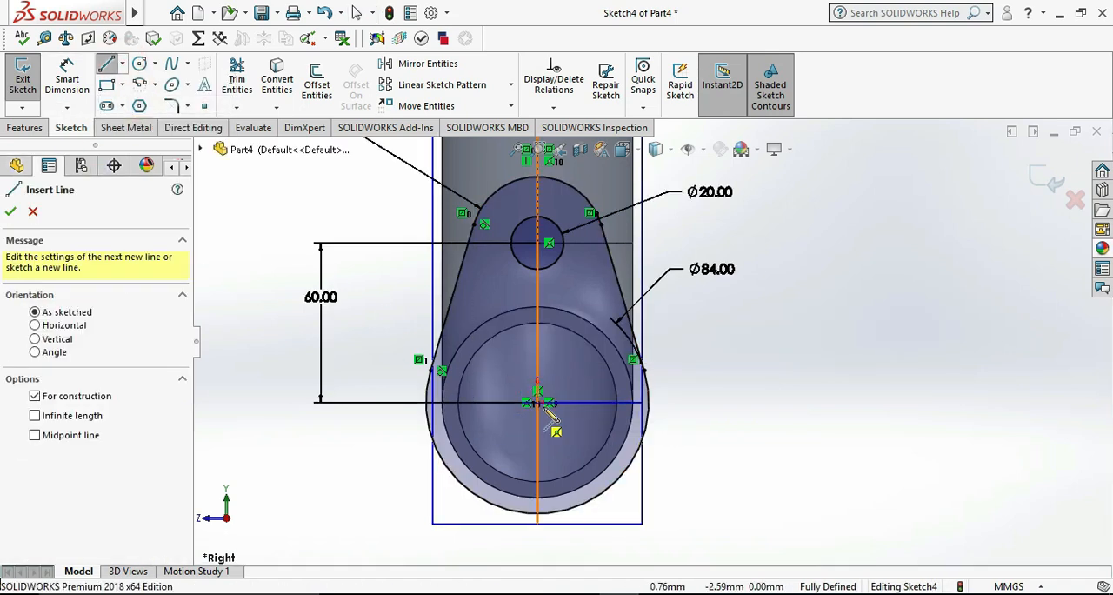
click(273, 401)
click(723, 402)
key(Escape)
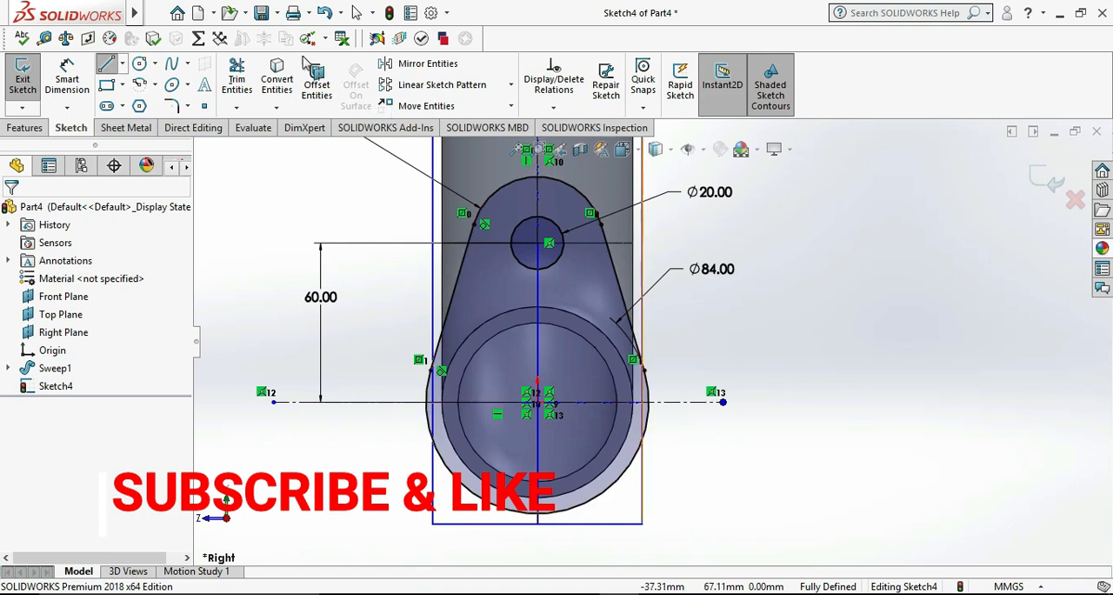
- Convert the pipe's 60 mm inner bore edge into a circle in the flange sketch
click(589, 511)
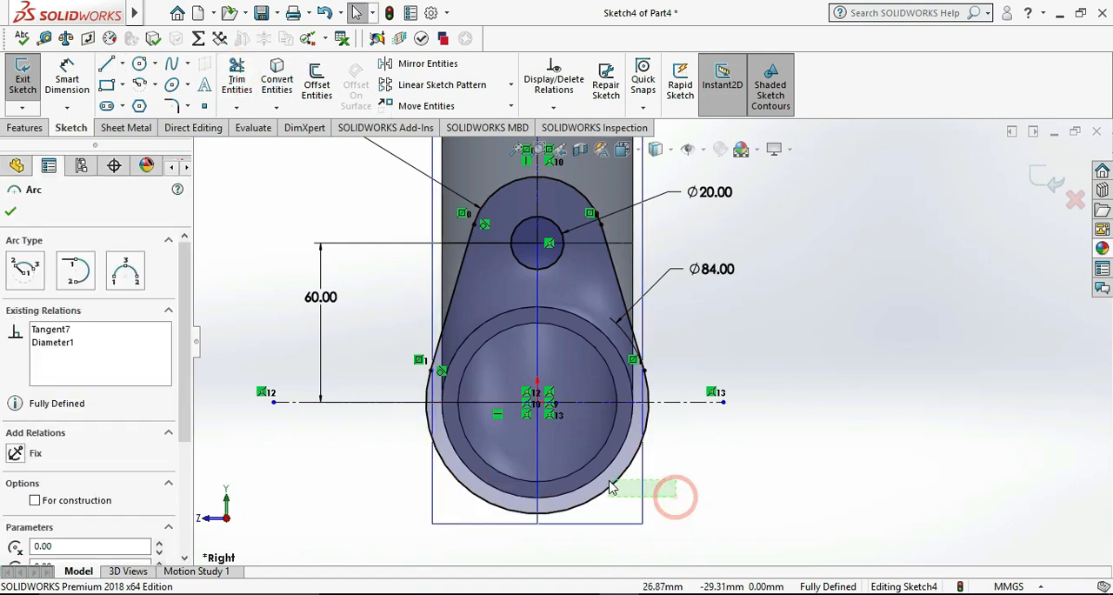
click(745, 484)
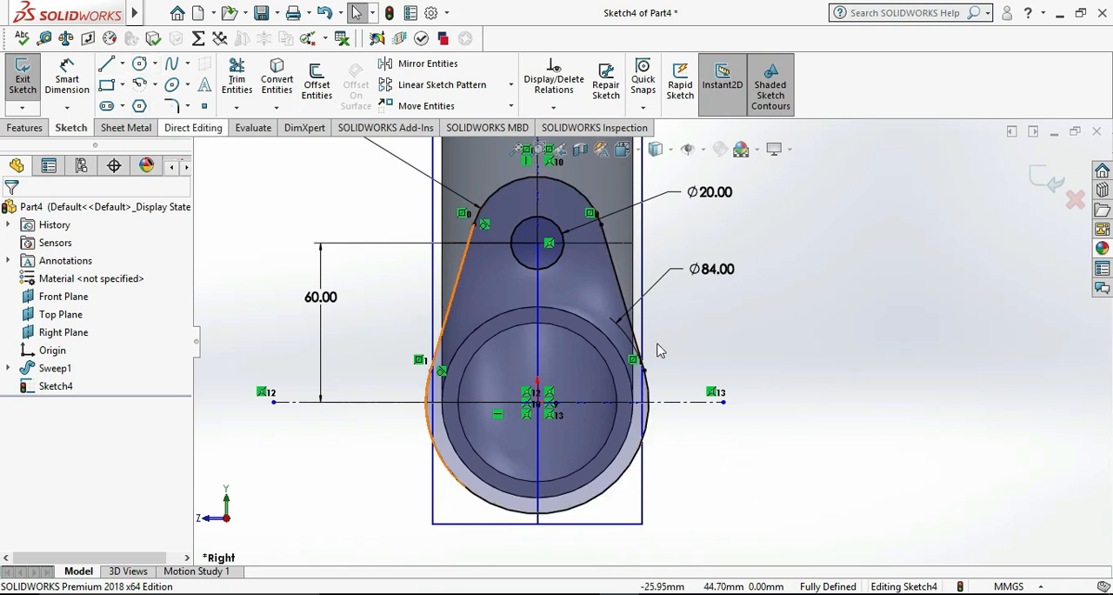
click(584, 345)
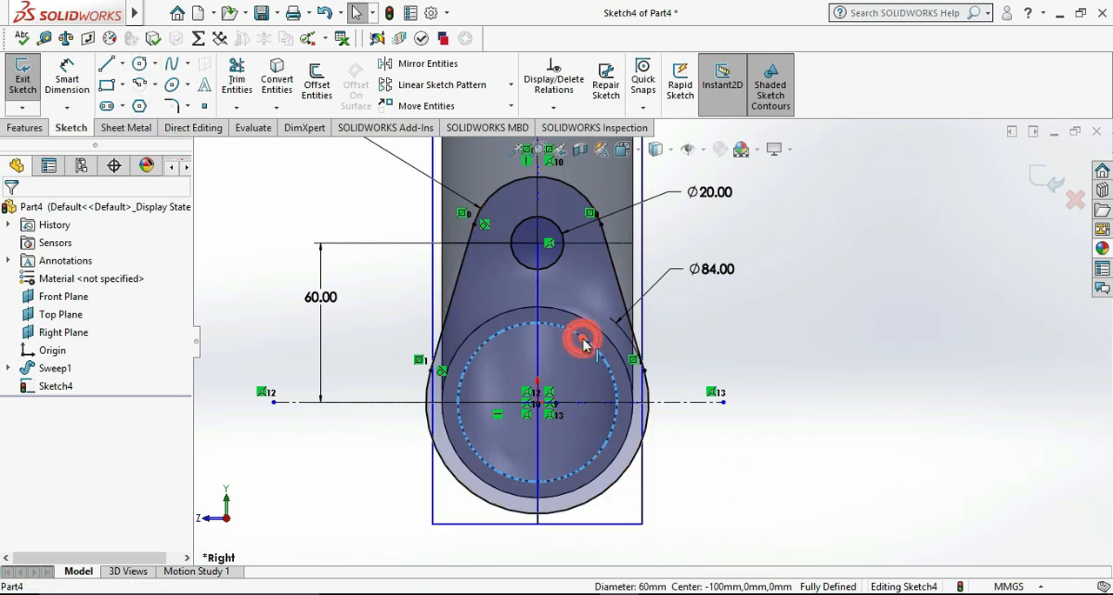
click(279, 69)
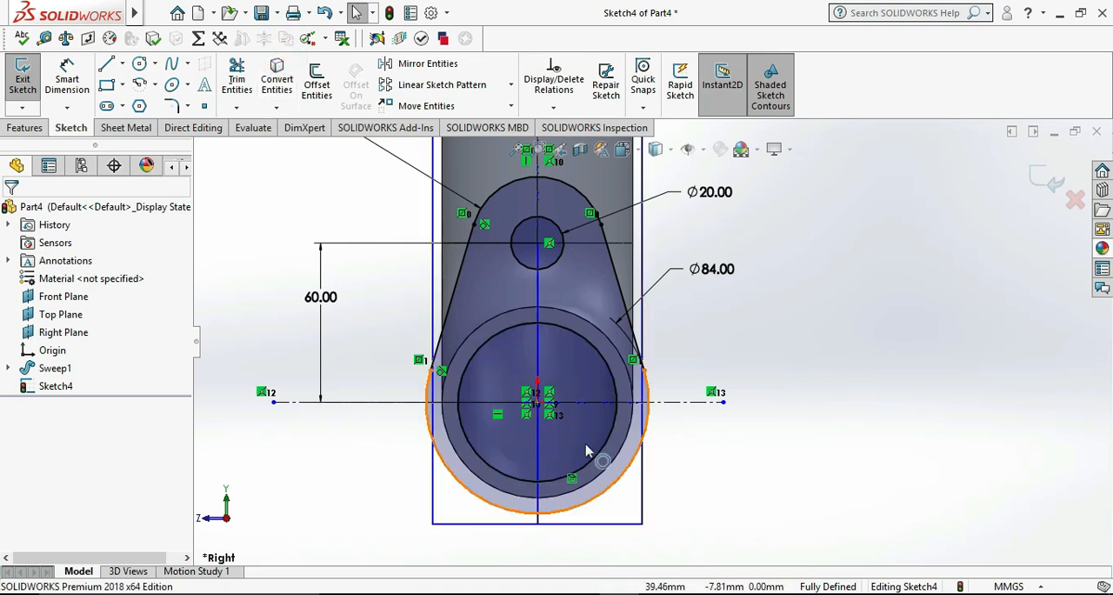
click(756, 459)
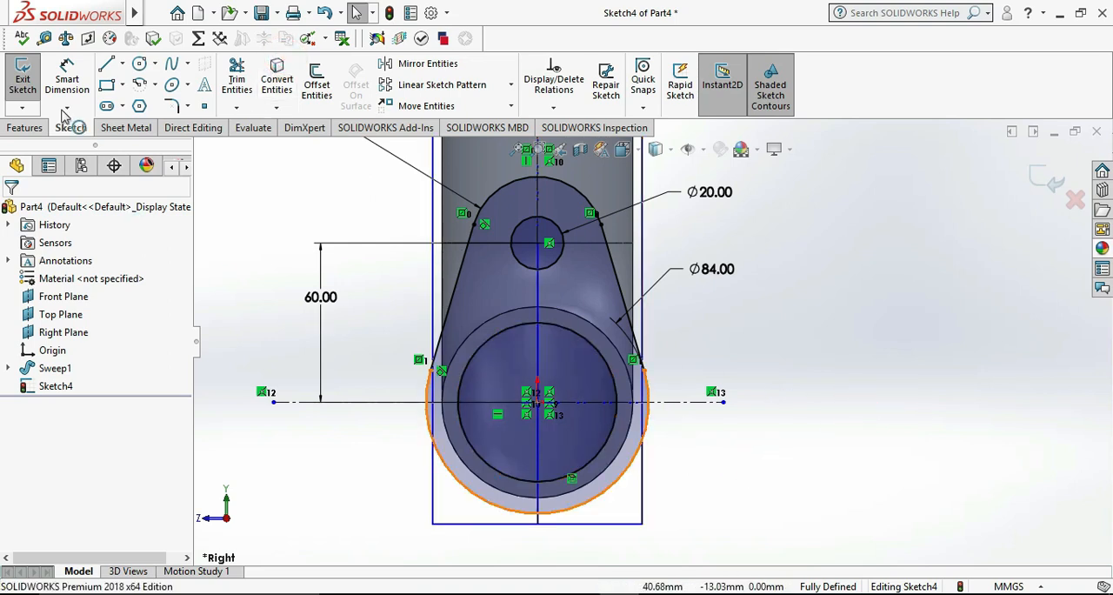
- Power-trim the outer flange arc and the bore circle below the horizontal centerline
click(235, 76)
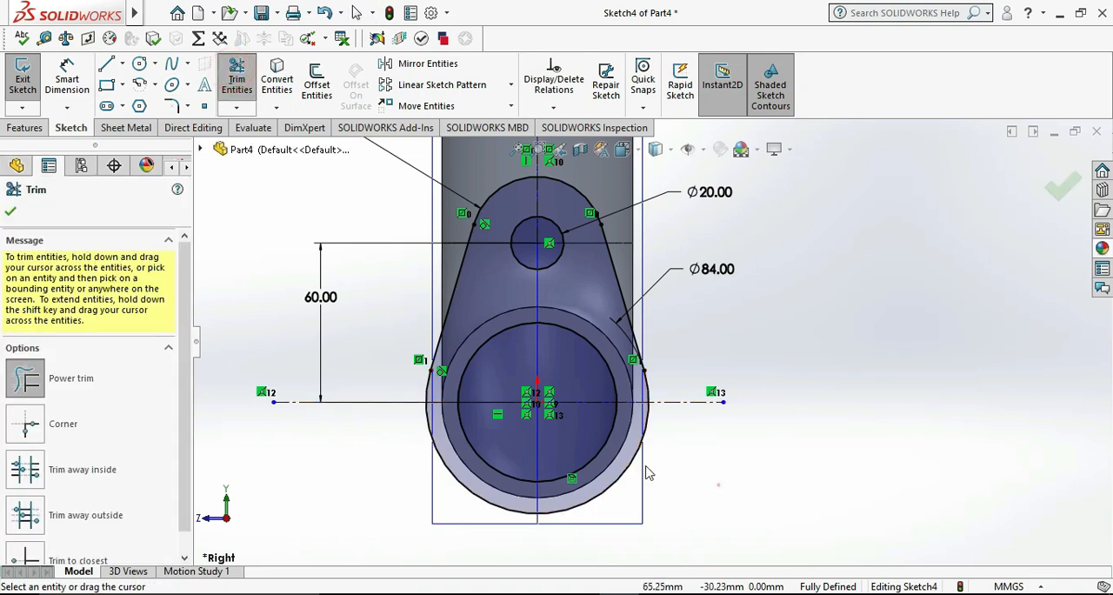
drag(646, 473, 601, 466)
key(Escape)
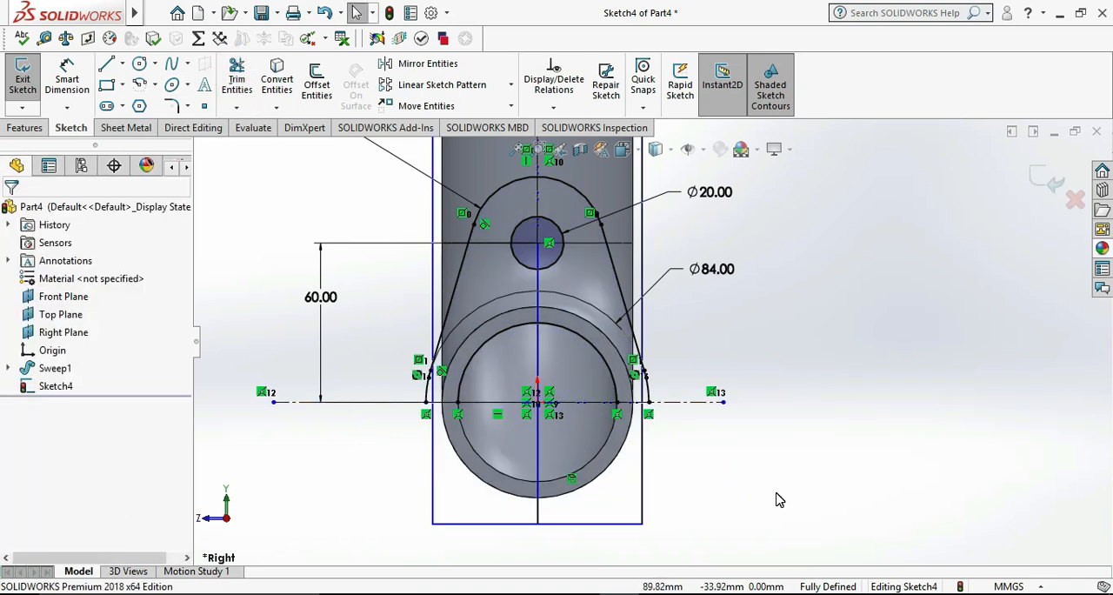
scroll(645, 377, down, 7)
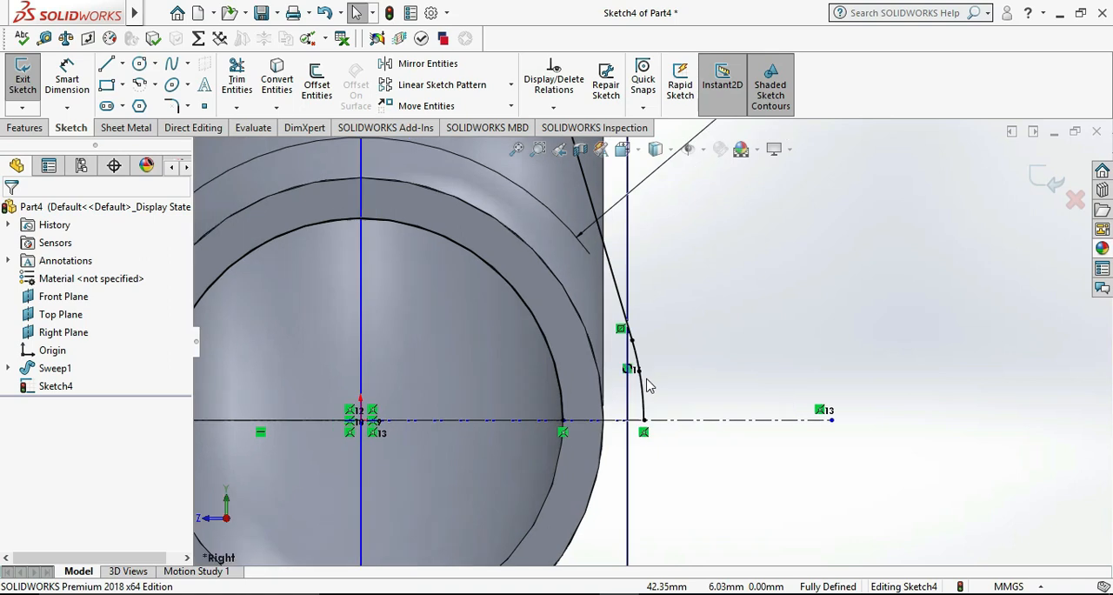
scroll(644, 377, up, 7)
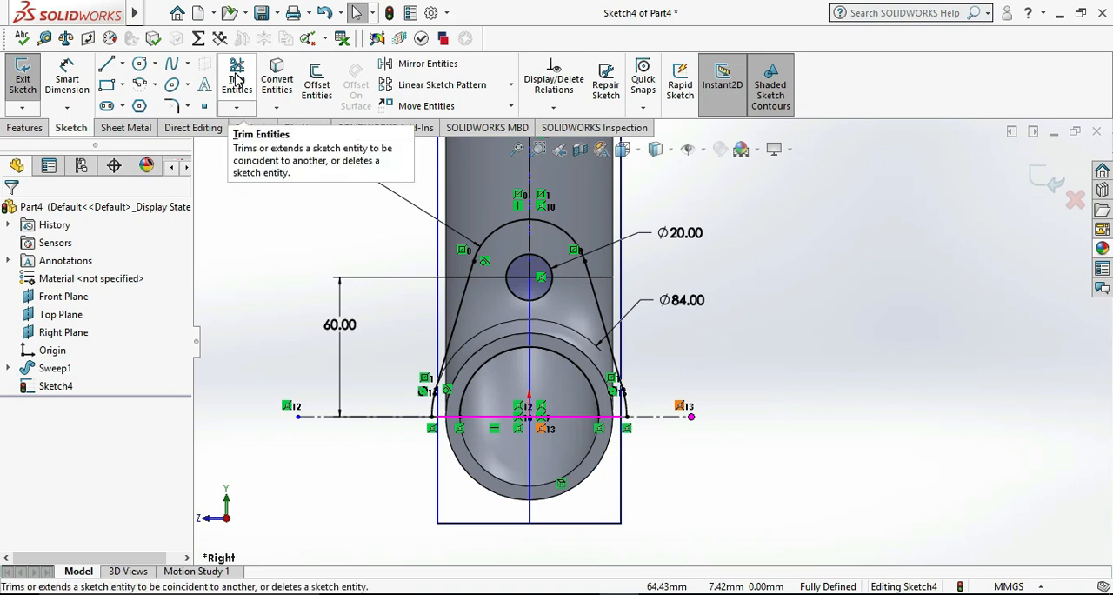
- Mirror the upper half of the flange profile, including the bolt hole and bore arc, about the horizontal centerline, keeping the original
click(405, 65)
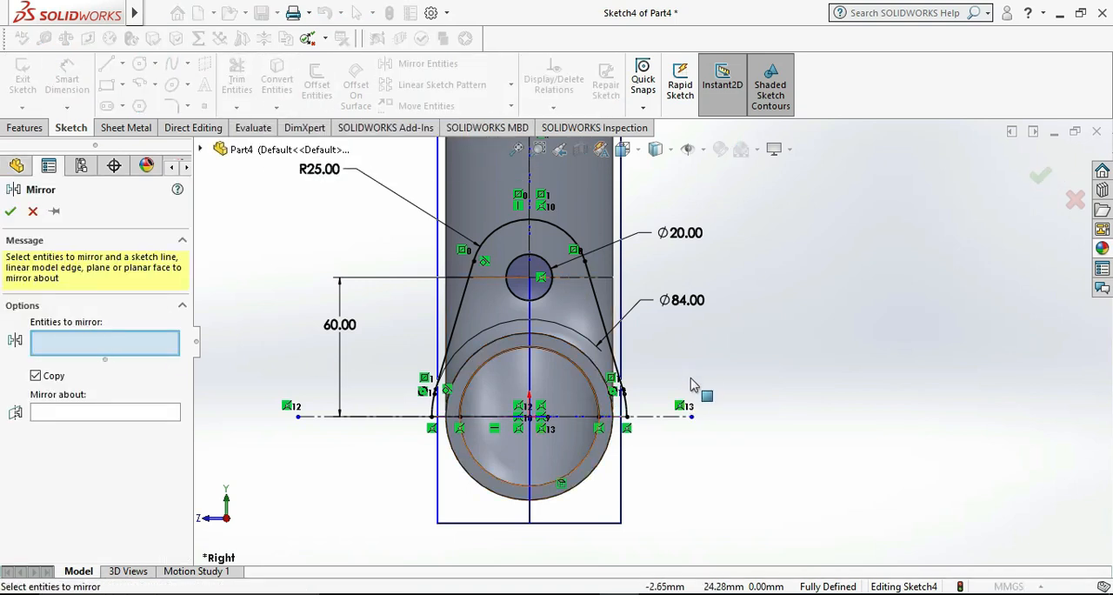
drag(406, 235, 393, 217)
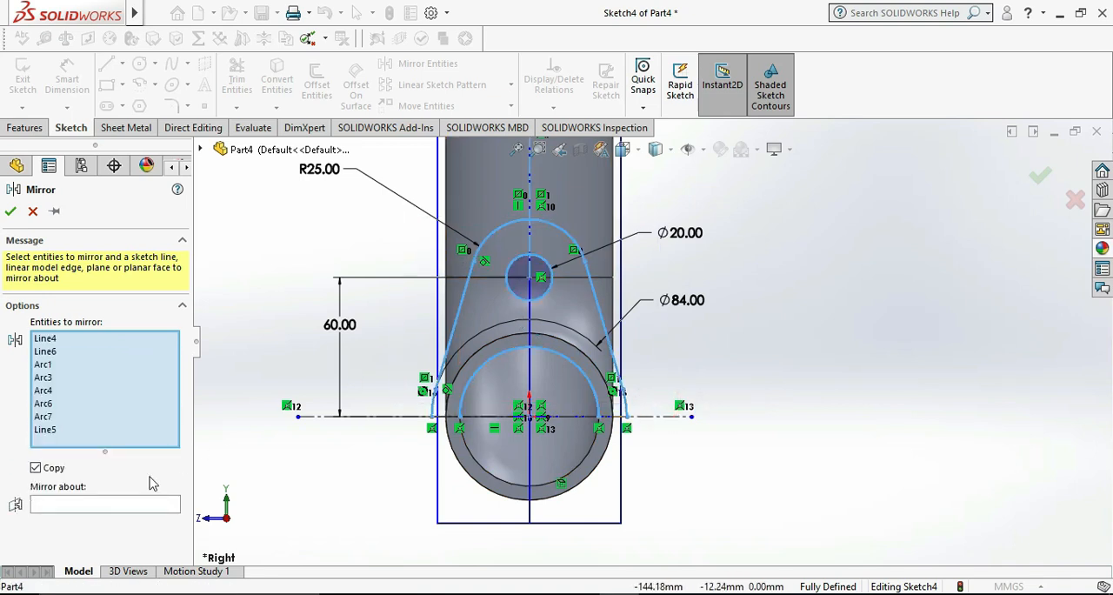
click(148, 505)
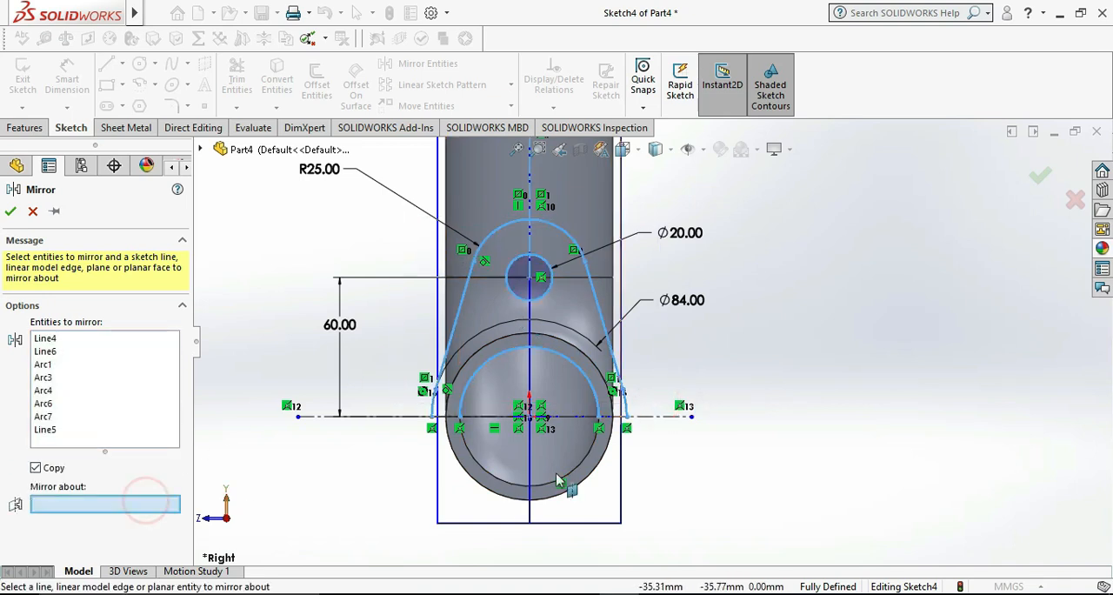
click(651, 415)
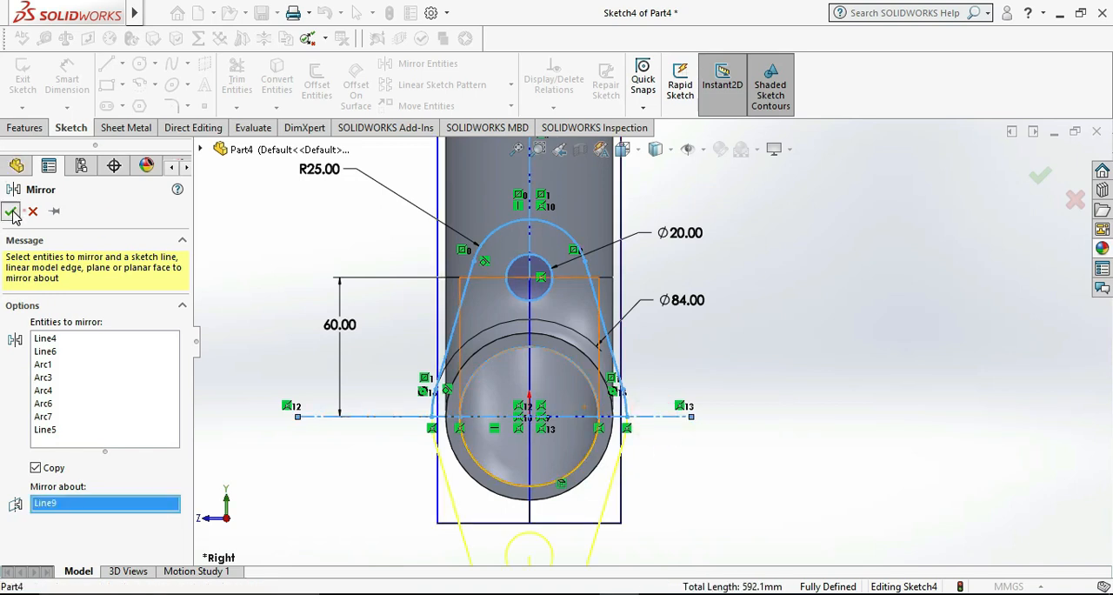
click(12, 213)
key(f)
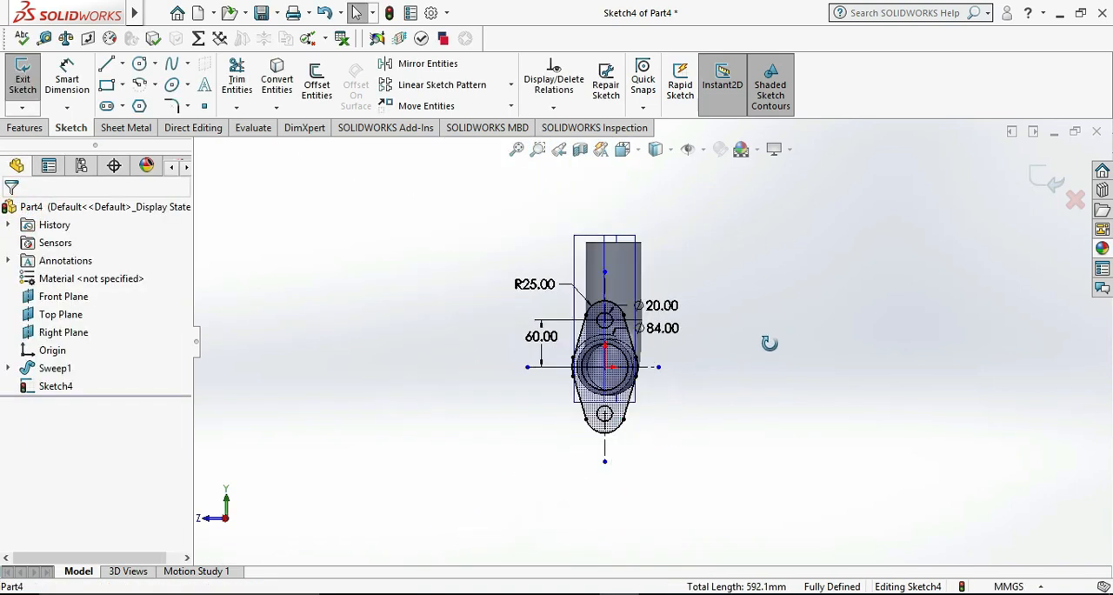
- Extrude the flange profile as a 10 mm blind boss in the reversed direction along the pipe, merged with the body
middle_drag(769, 343, 650, 359)
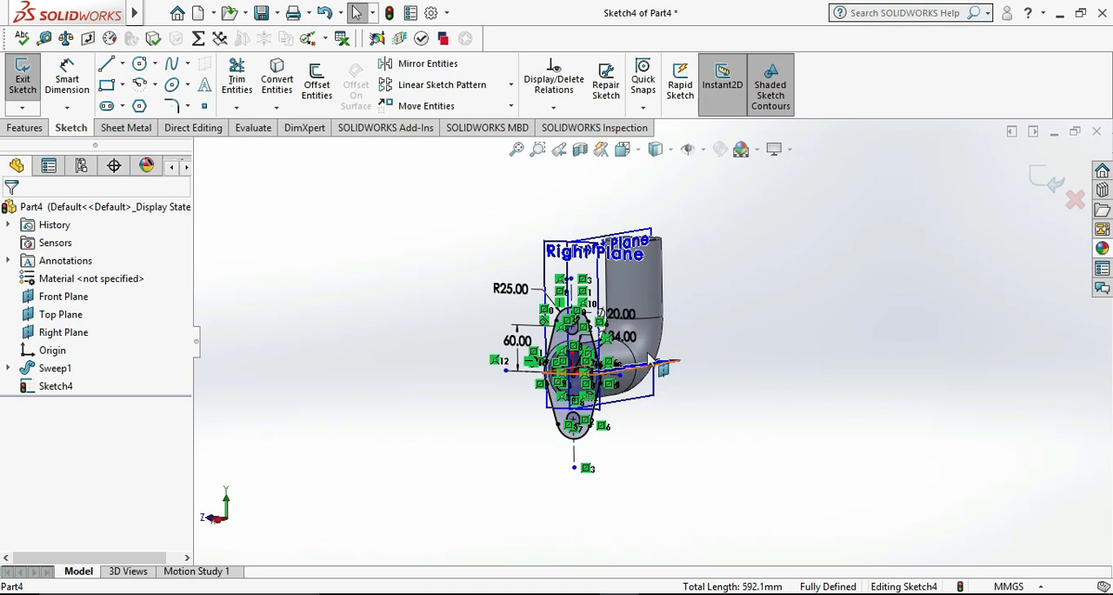
click(24, 78)
click(29, 78)
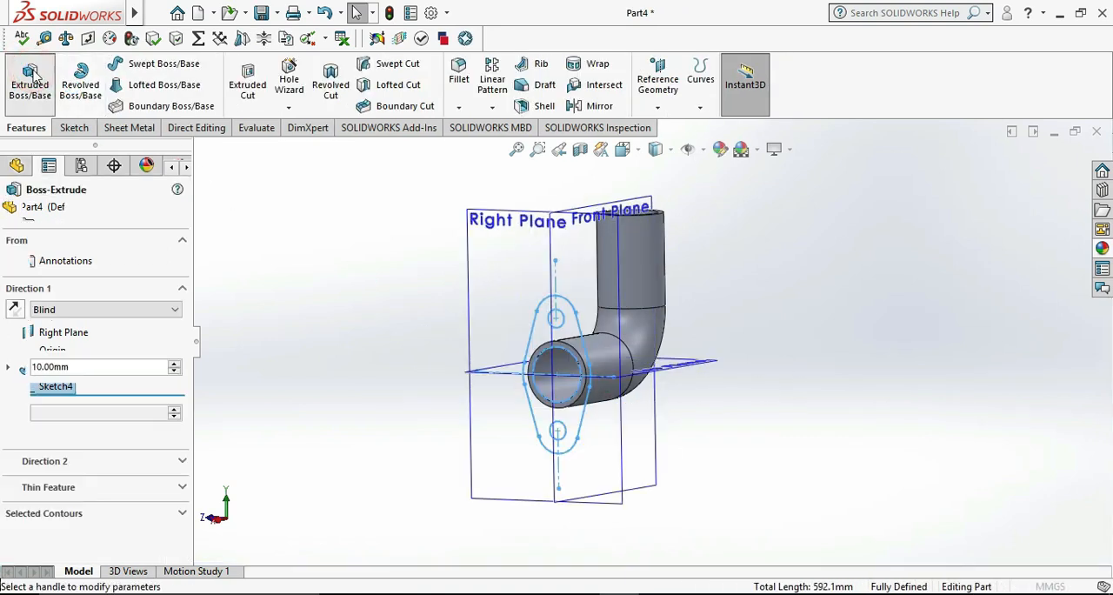
click(15, 310)
scroll(610, 397, down, 3)
mouse_move(800, 428)
middle_down()
mouse_move(741, 473)
mouse_move(711, 472)
middle_up()
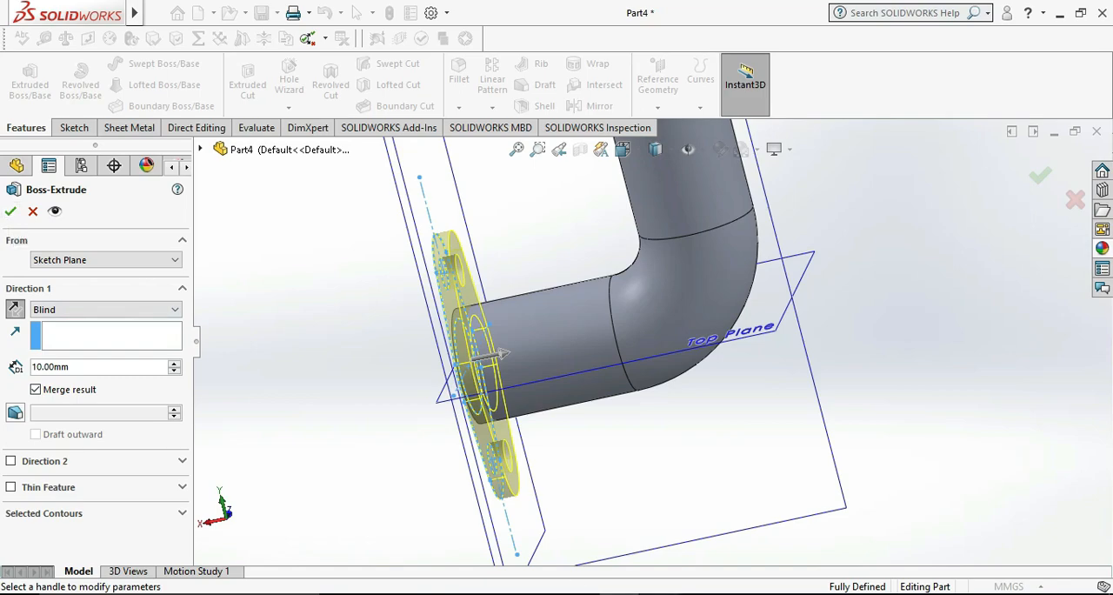
key(alt+Tab)
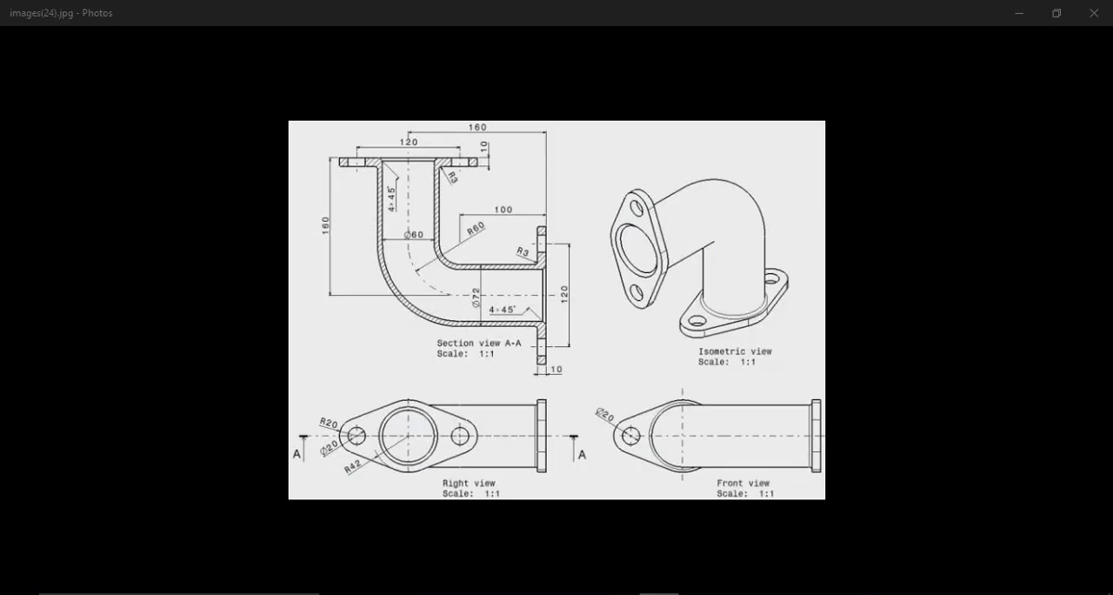
key(alt+Tab)
click(11, 213)
- Inspect the extruded flange from several sides and check its edge details in the reference drawing
middle_drag(571, 480, 305, 390)
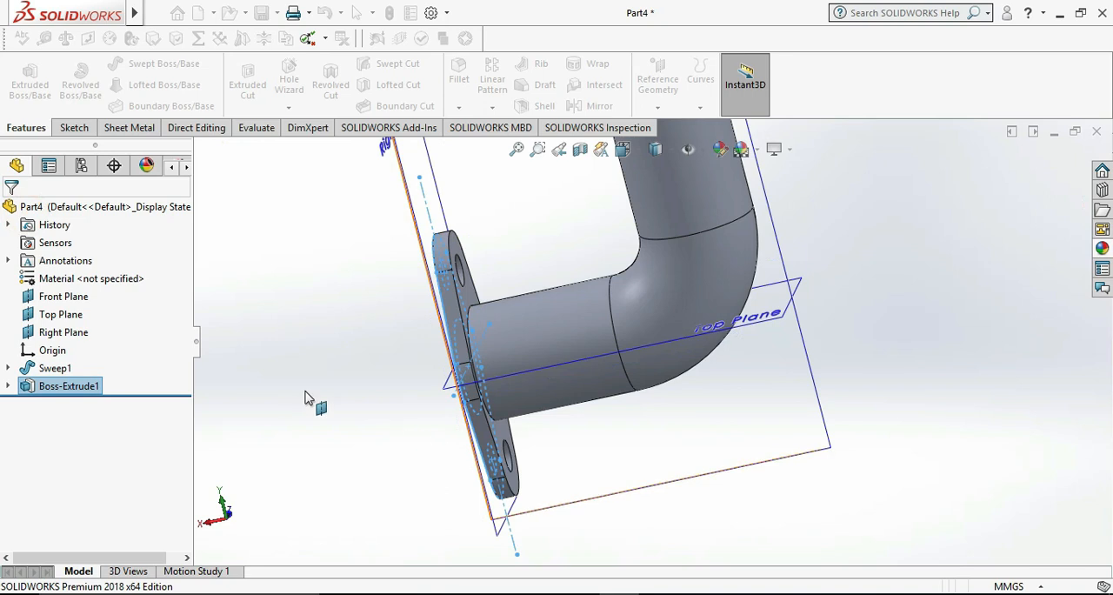
middle_drag(333, 438, 503, 492)
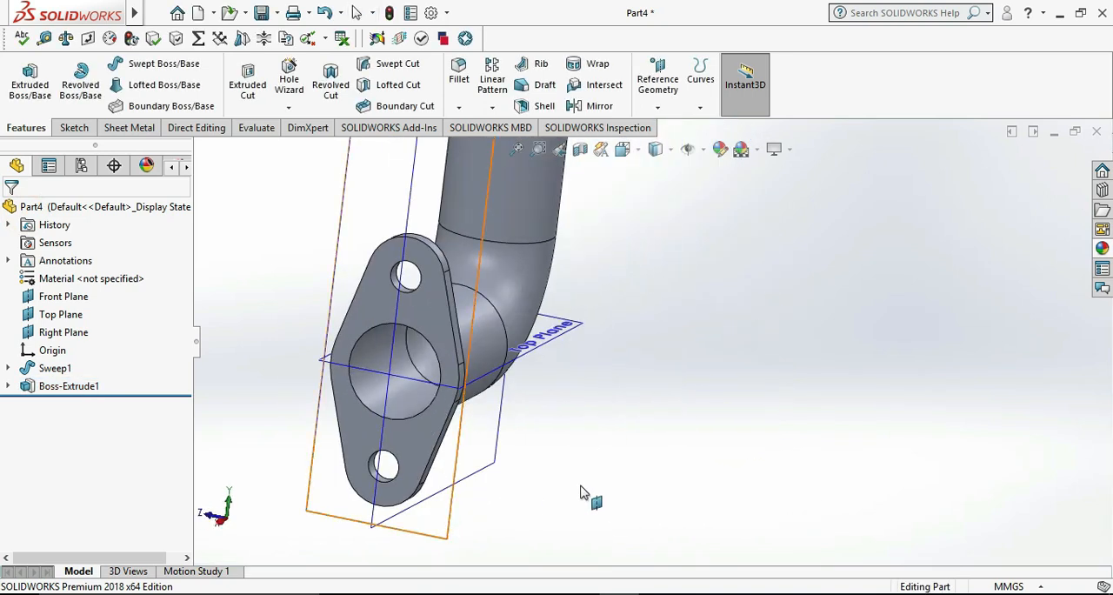
scroll(583, 492, up, 3)
middle_drag(586, 487, 684, 377)
scroll(696, 376, down, 2)
middle_drag(718, 391, 711, 470)
key(alt+Tab)
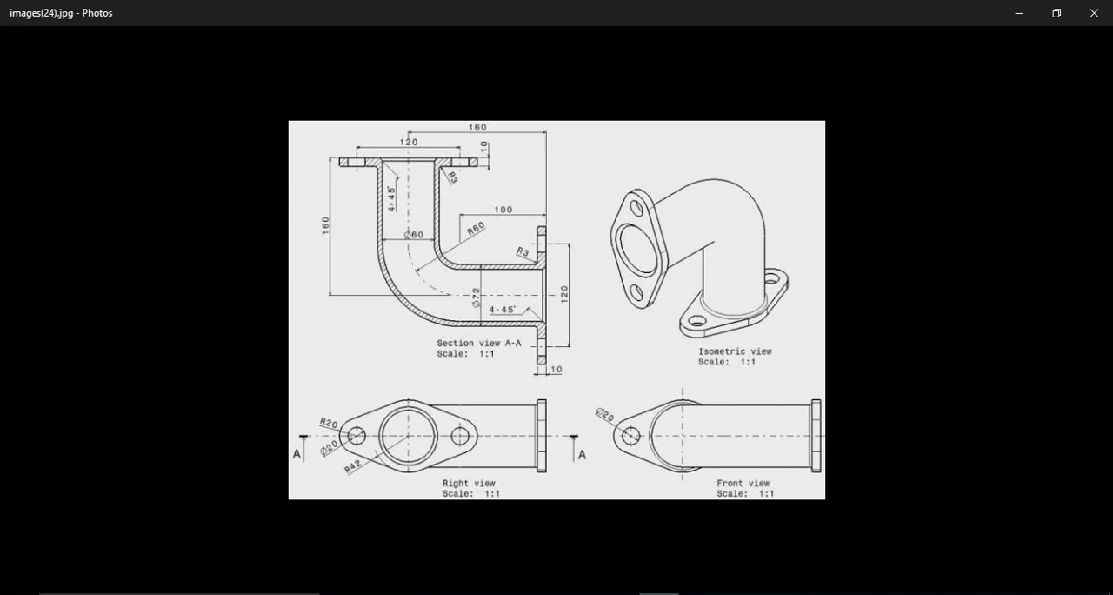
key(alt+Tab)
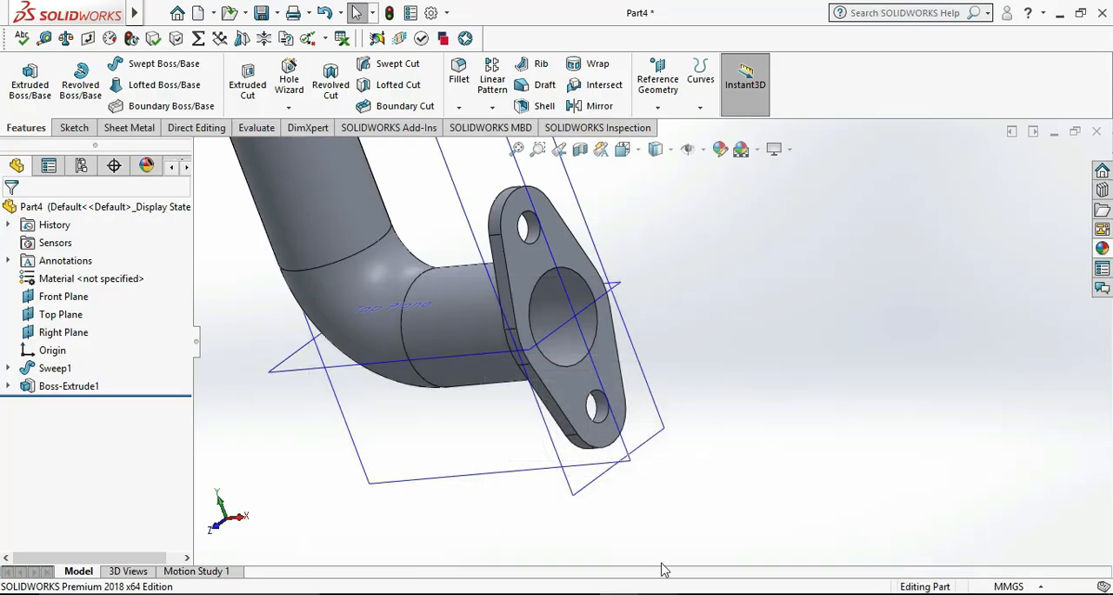
- Chamfer the bore edge on the flange face with a 4 mm distance at 45 degrees
click(570, 365)
click(460, 106)
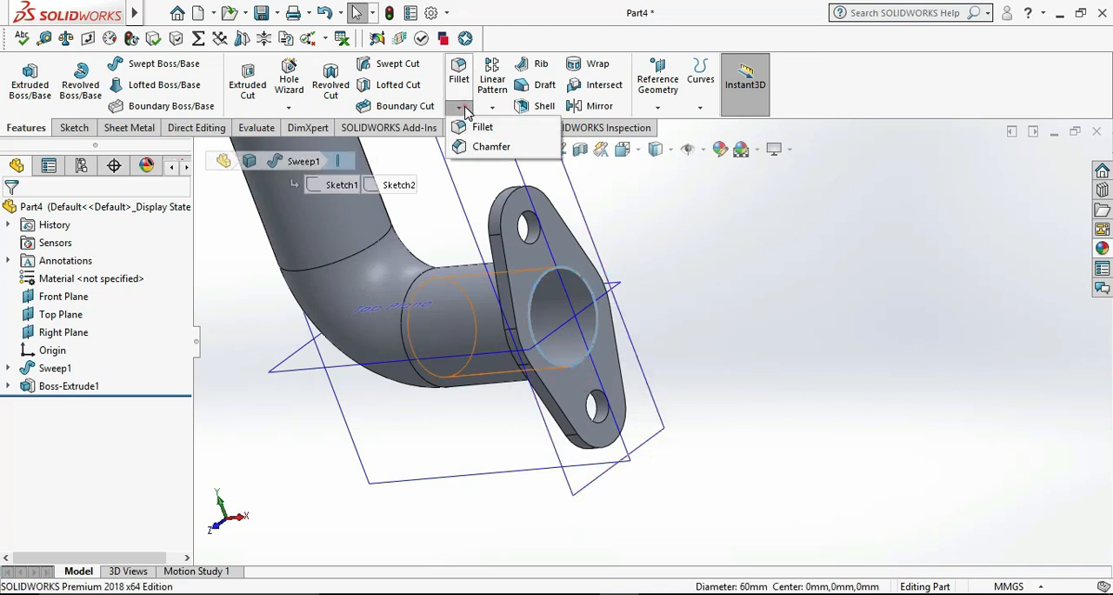
click(474, 143)
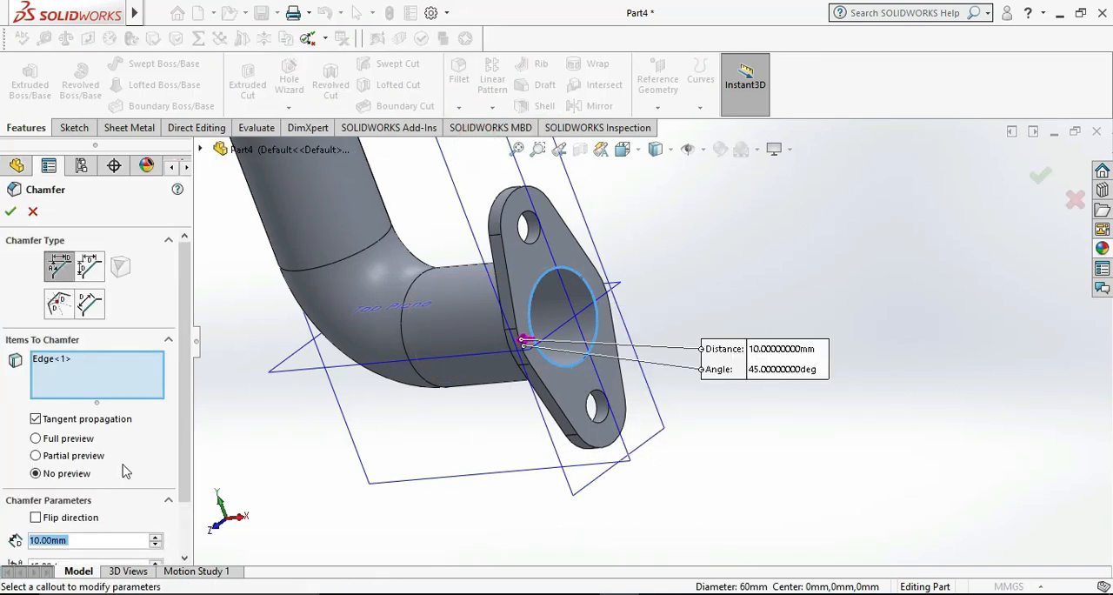
drag(189, 456, 189, 537)
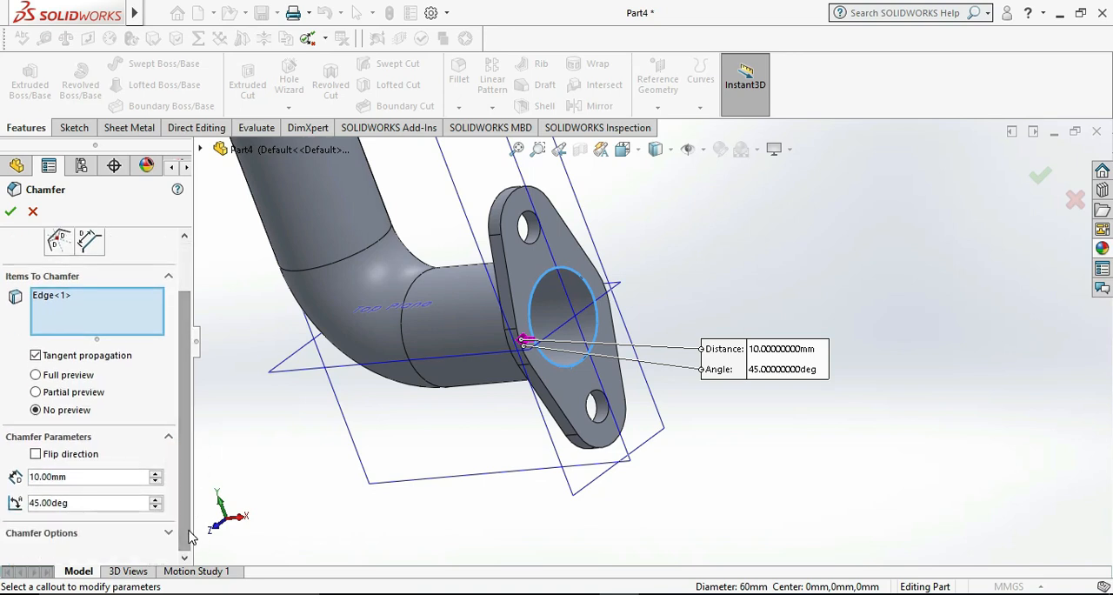
click(77, 478)
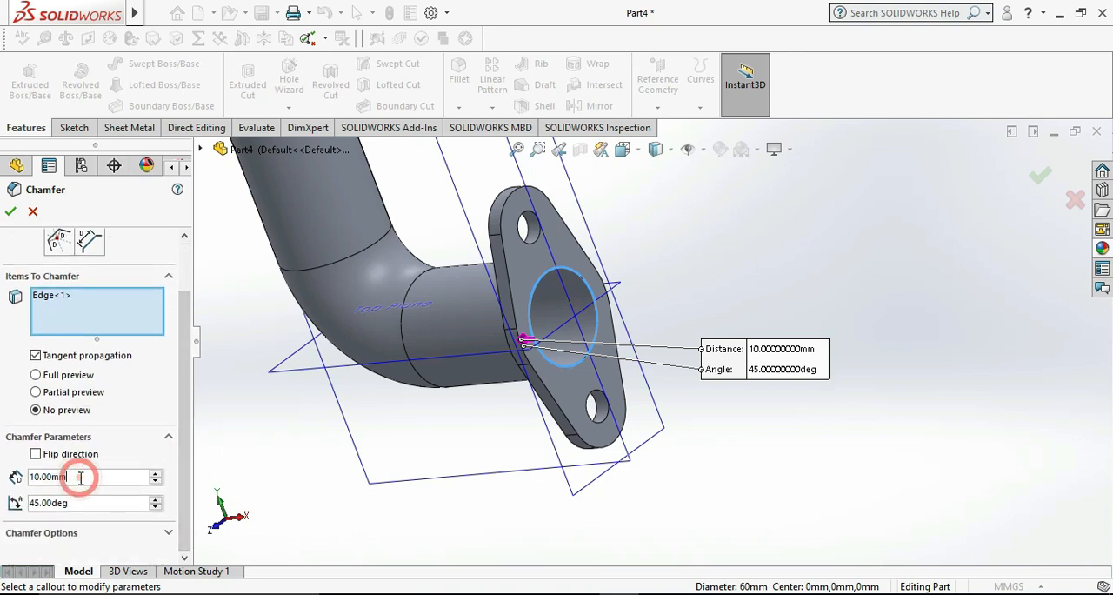
click(79, 478)
text(4)
key(Return)
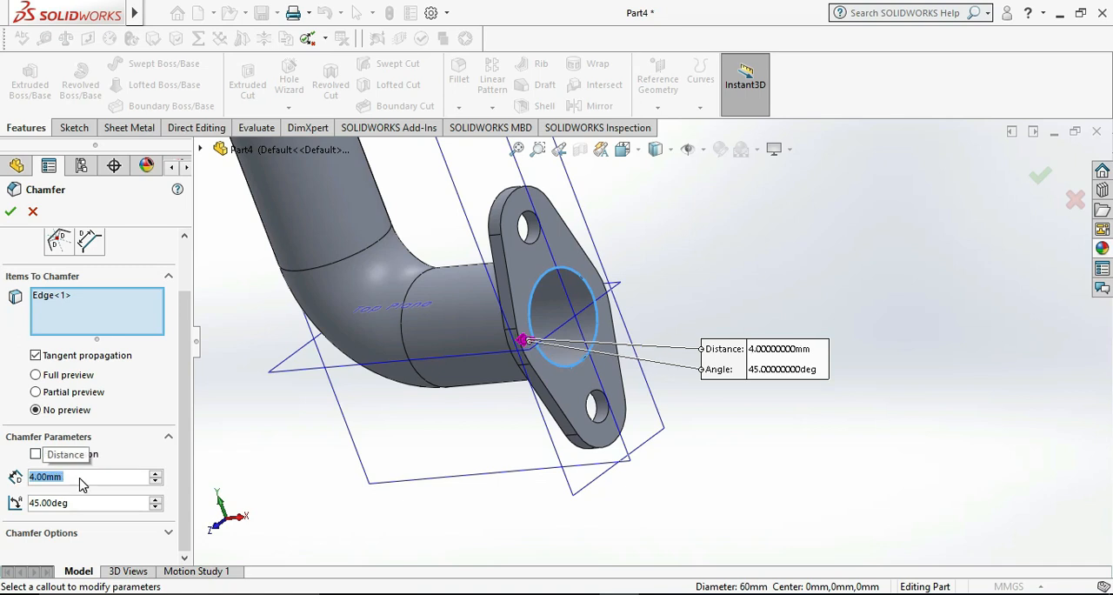
click(13, 211)
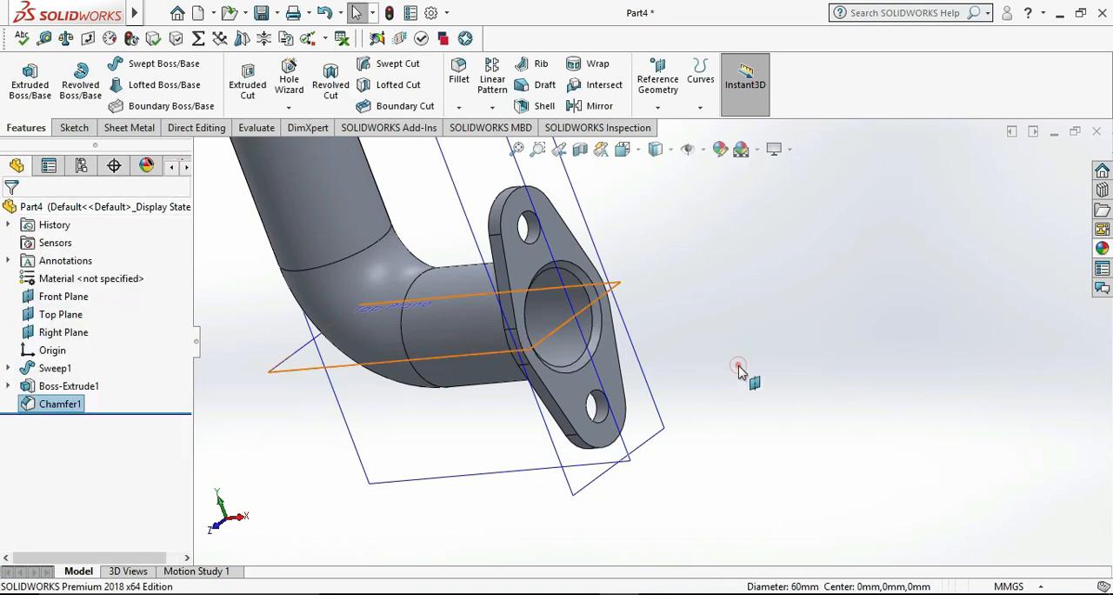
- Start a sketch on the annular end face of the vertical pipe and view it face-on
scroll(744, 371, up, 3)
scroll(669, 322, up, 2)
scroll(669, 322, down, 3)
middle_drag(670, 328, 694, 356)
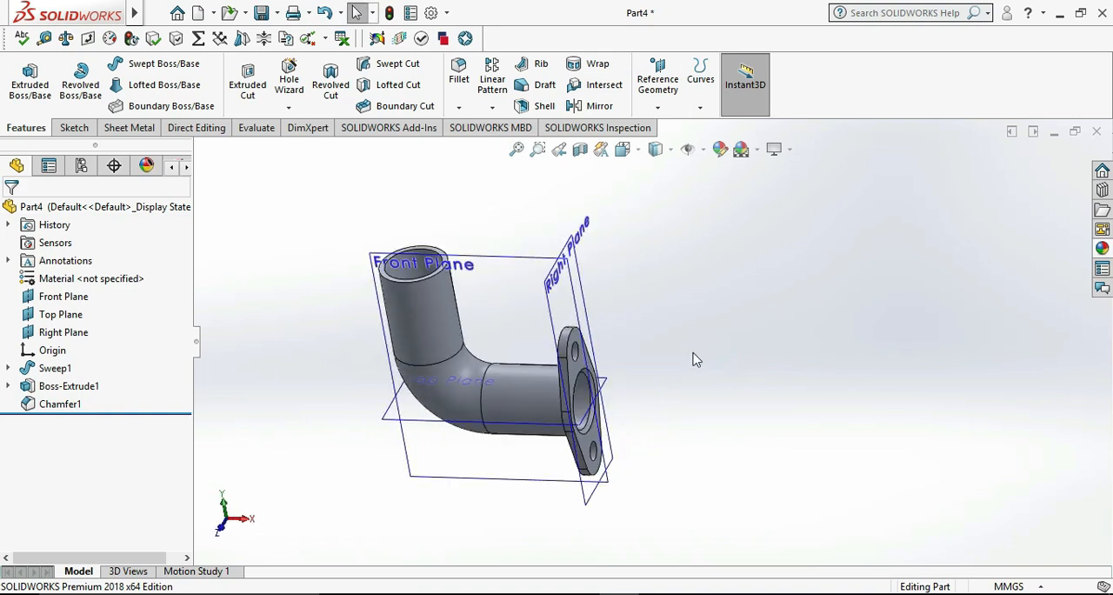
scroll(418, 174, down, 2)
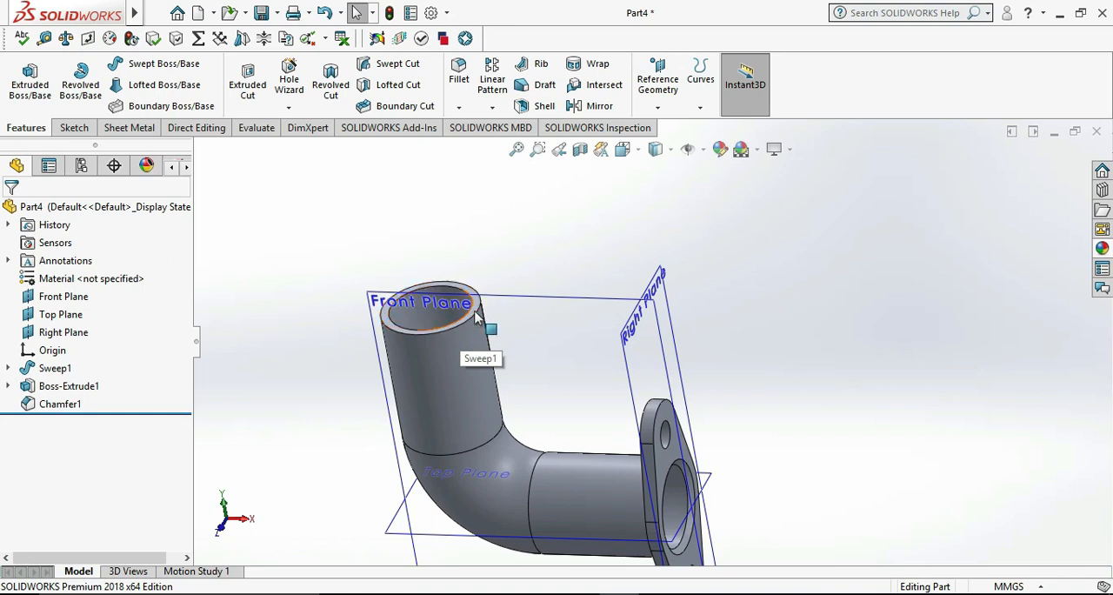
right_click(475, 318)
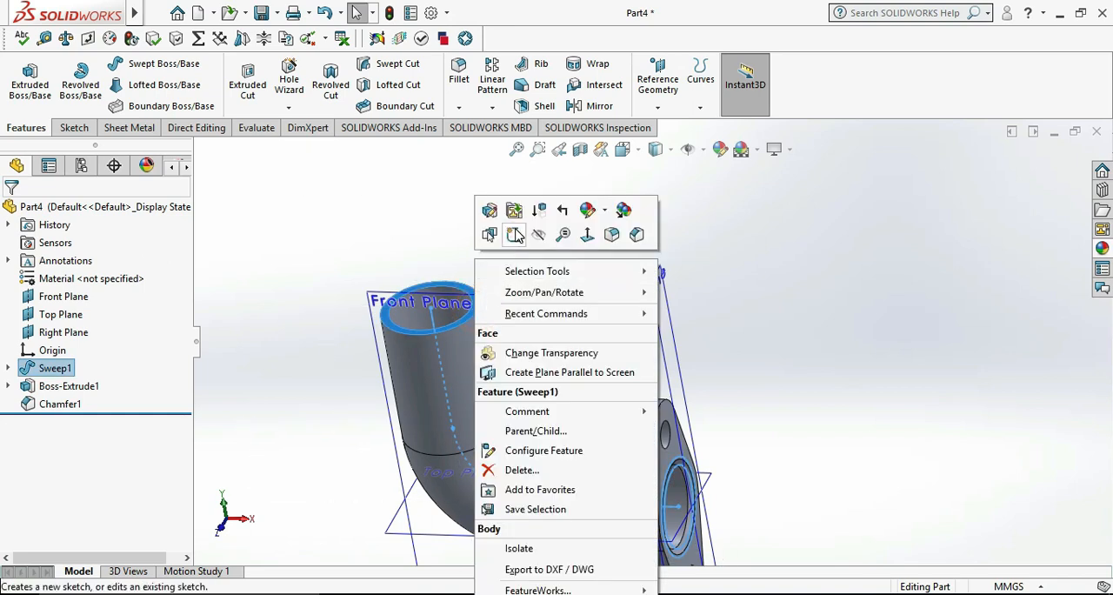
click(515, 228)
click(828, 405)
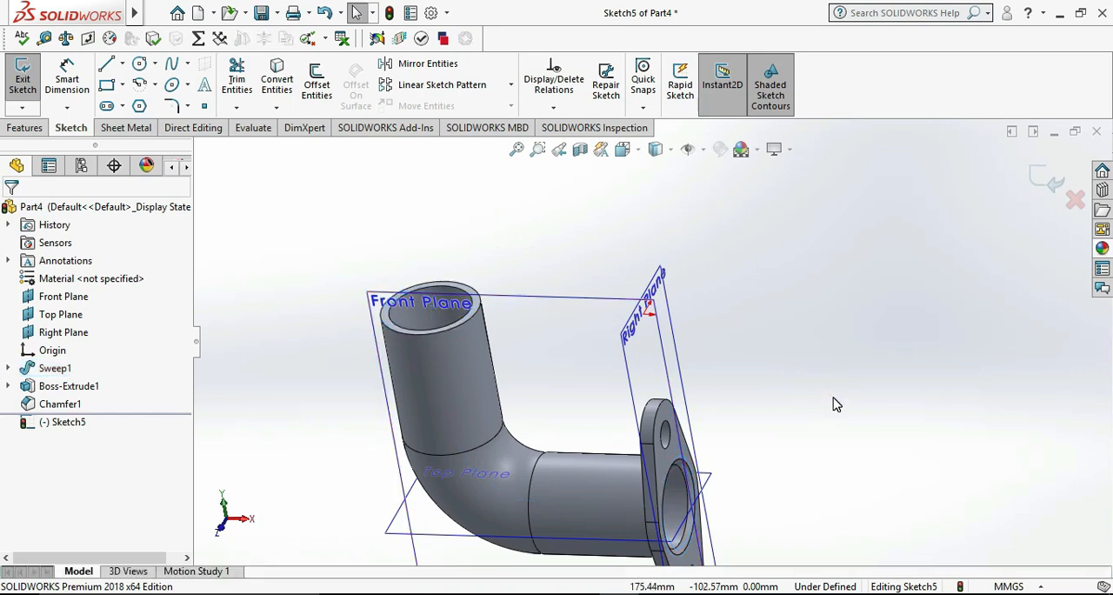
key(ctrl+8)
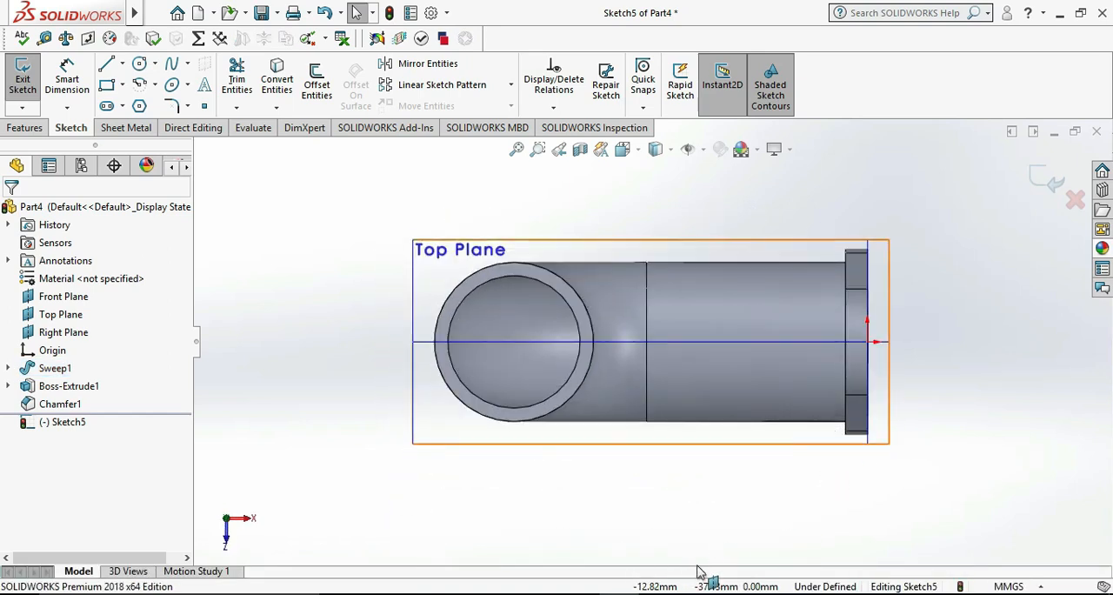
- Check the flange dimensions in the reference drawing and sketch an 84 mm diameter circle concentric with the vertical pipe's bore
key(alt+Tab)
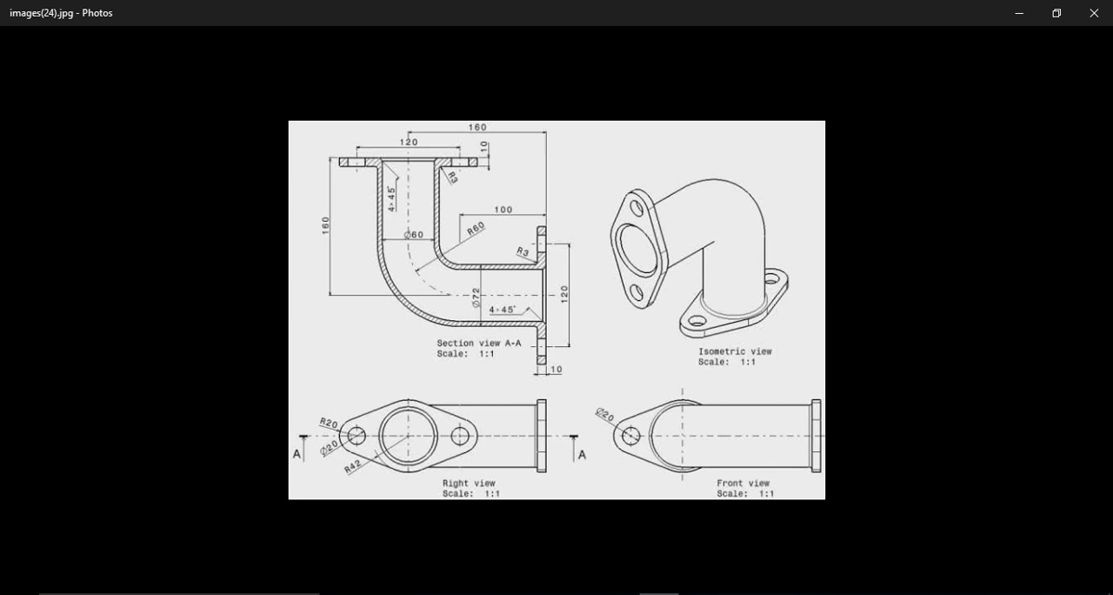
key(alt+Tab)
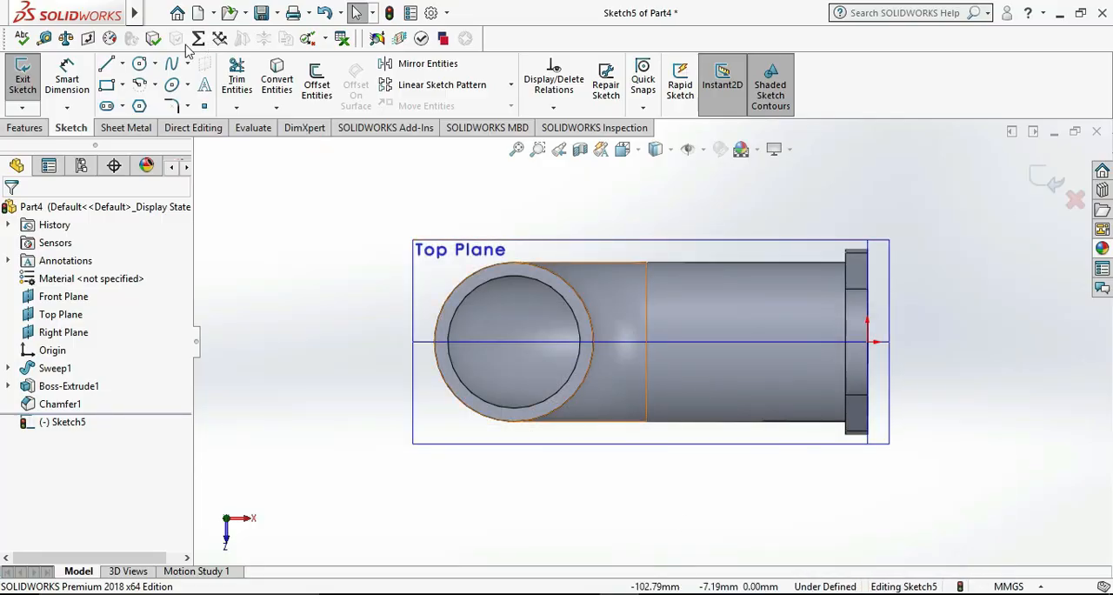
click(141, 65)
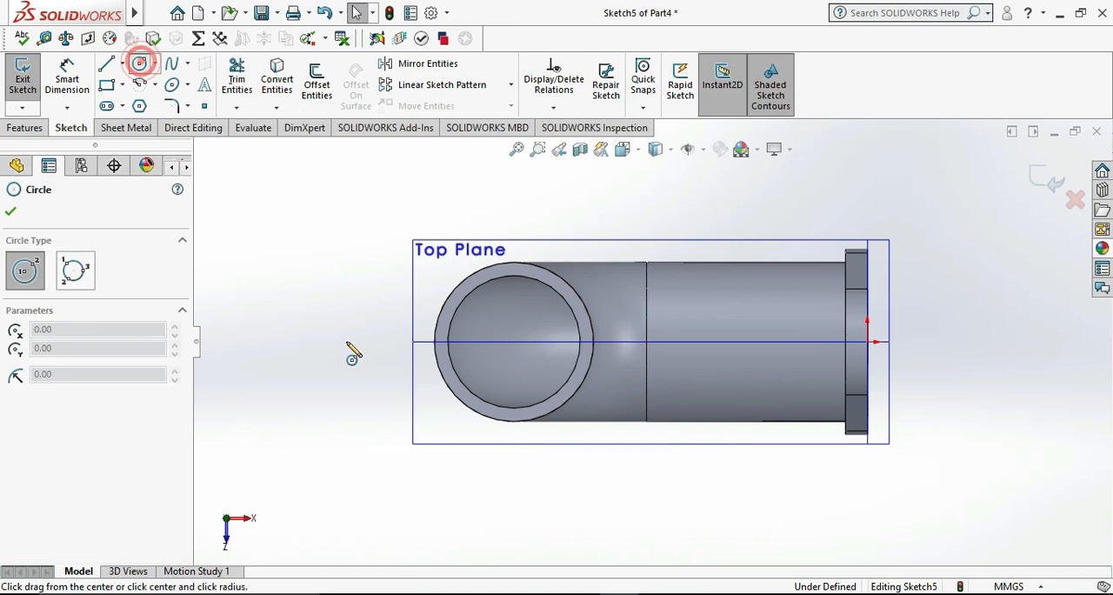
click(514, 341)
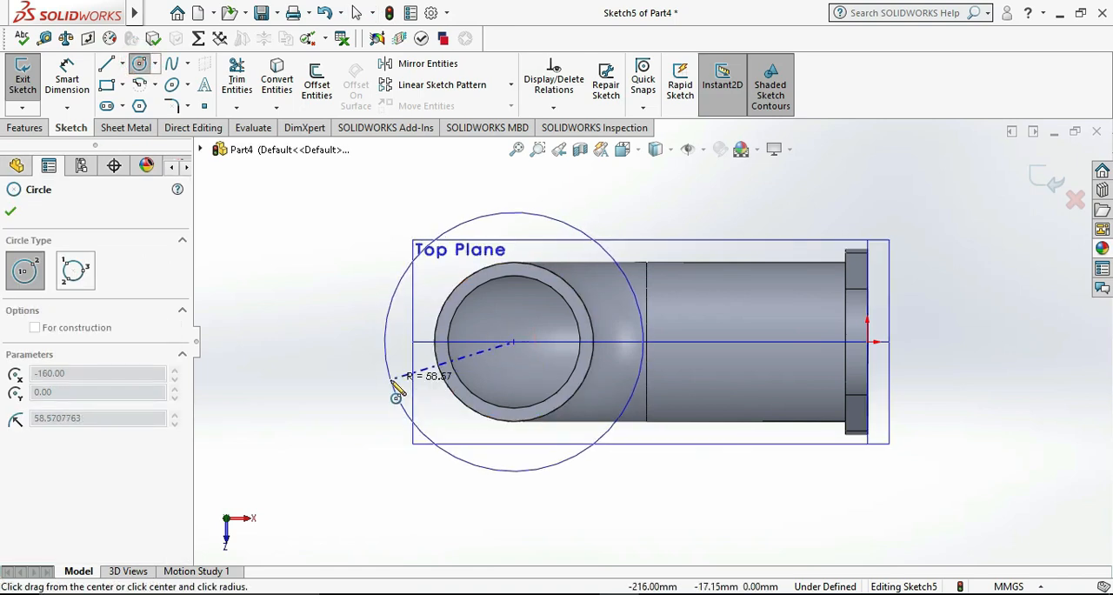
click(388, 380)
click(63, 82)
click(577, 455)
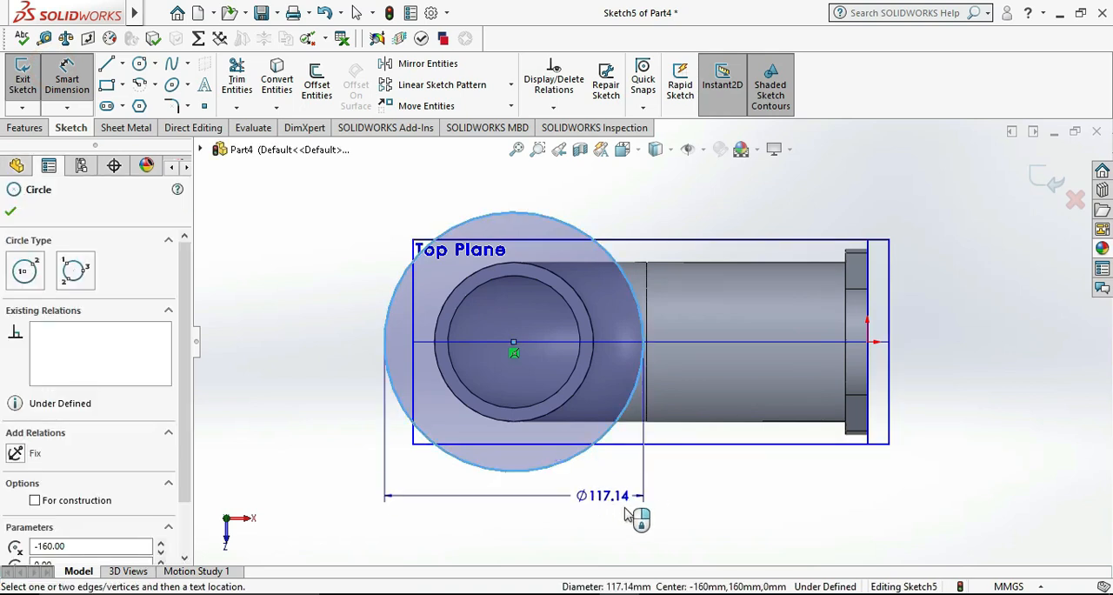
click(648, 540)
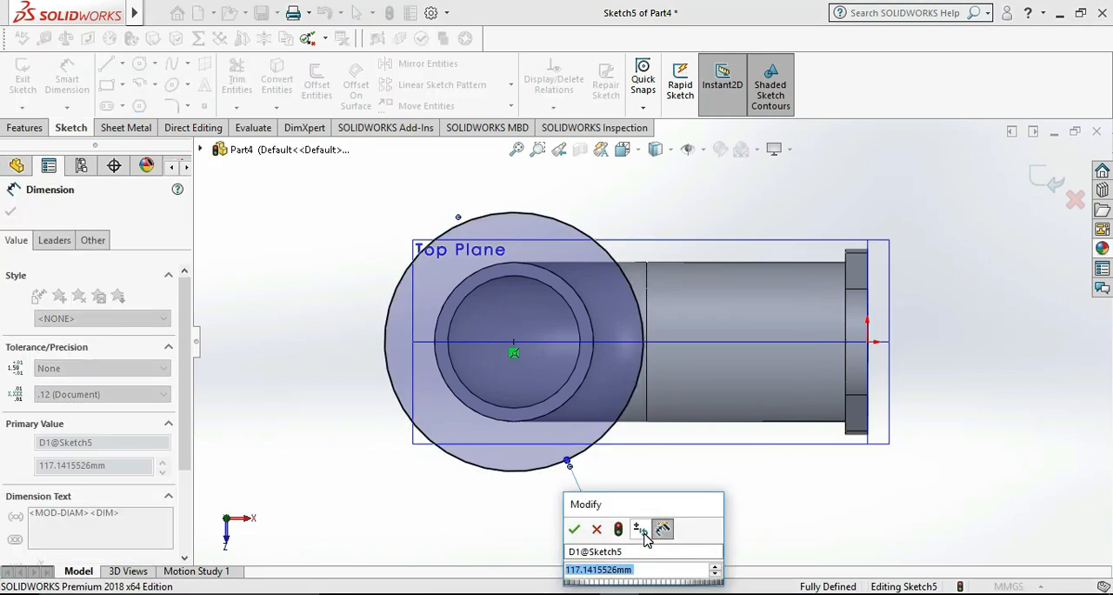
text(84)
key(Return)
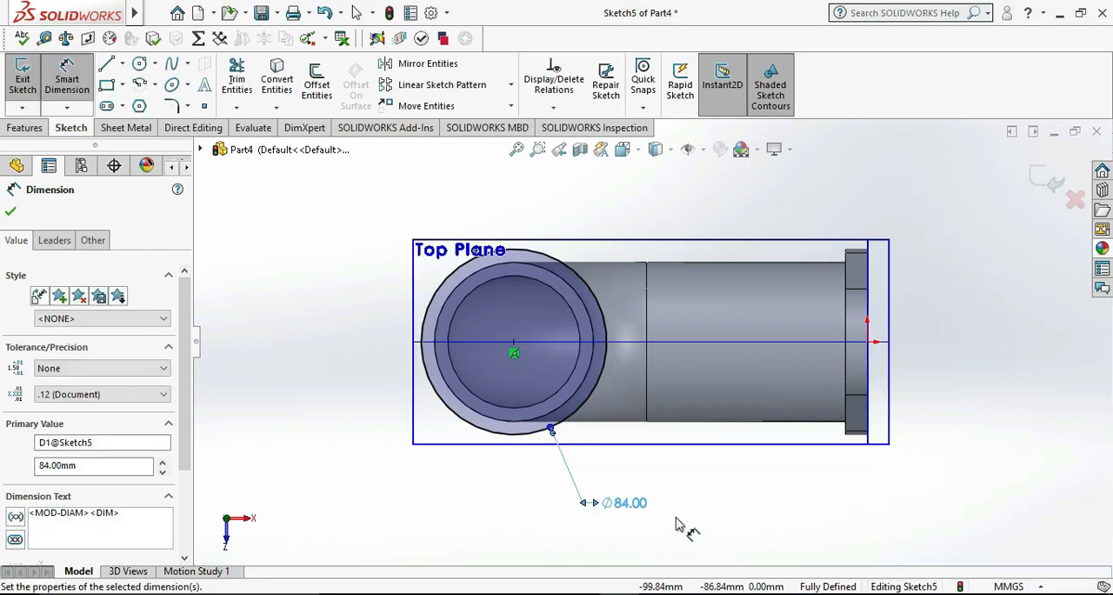
click(684, 515)
- Sketch a 20 mm diameter bolt-hole circle on the horizontal centerline, beside the large circle on the side of the existing flange
click(140, 66)
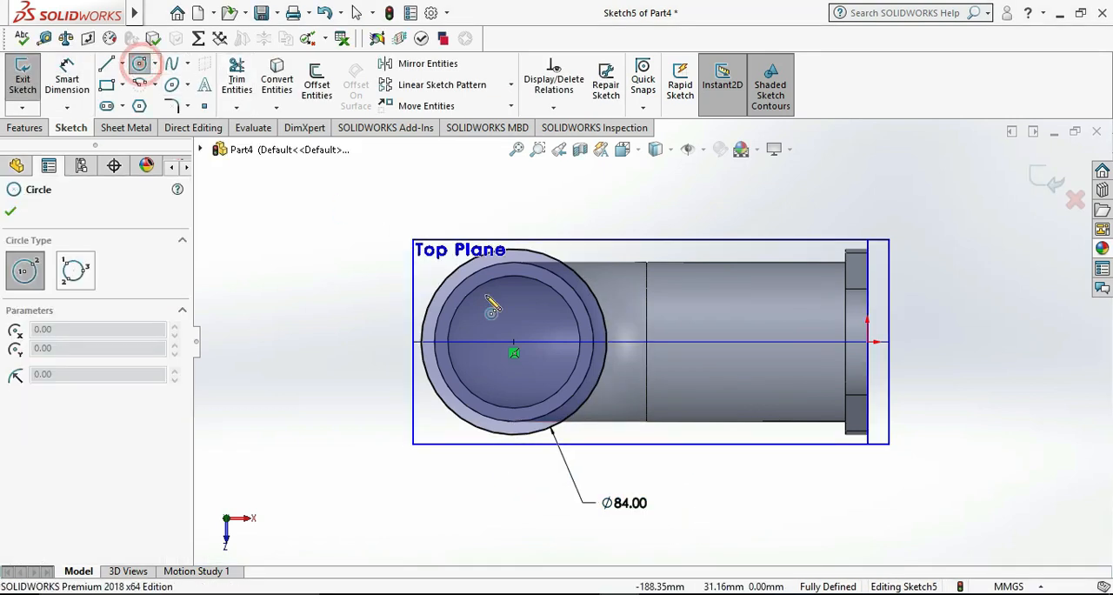
click(646, 342)
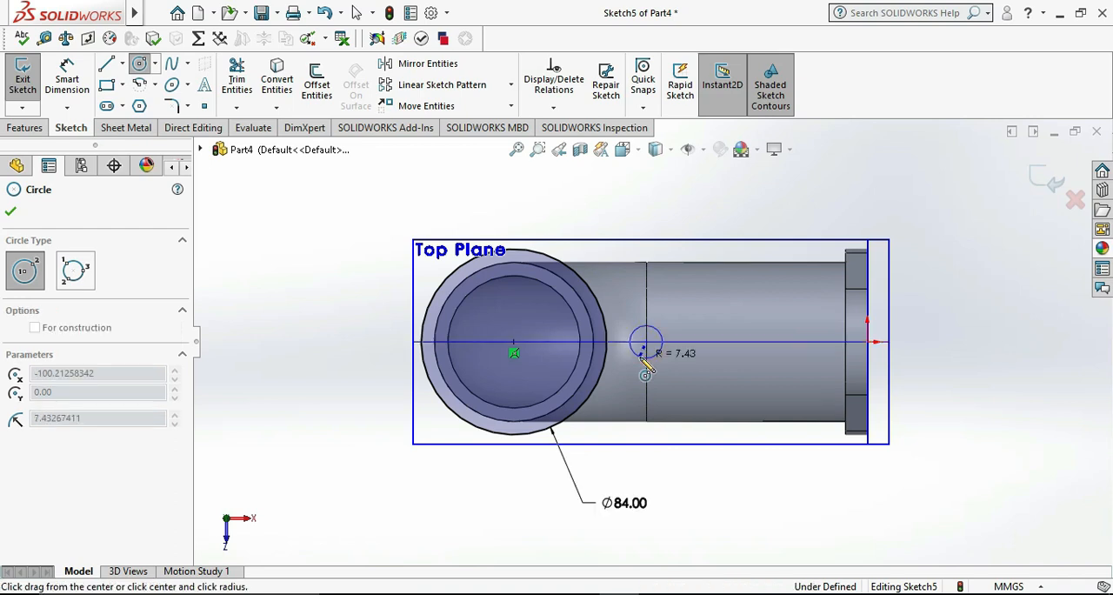
click(665, 345)
click(66, 78)
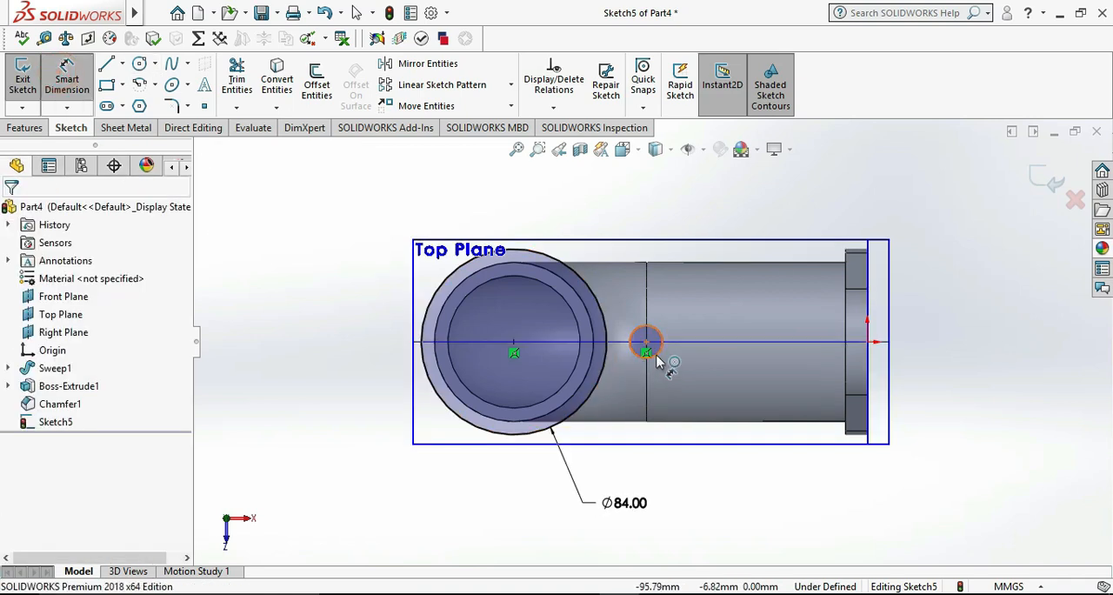
click(660, 357)
click(673, 395)
text(20)
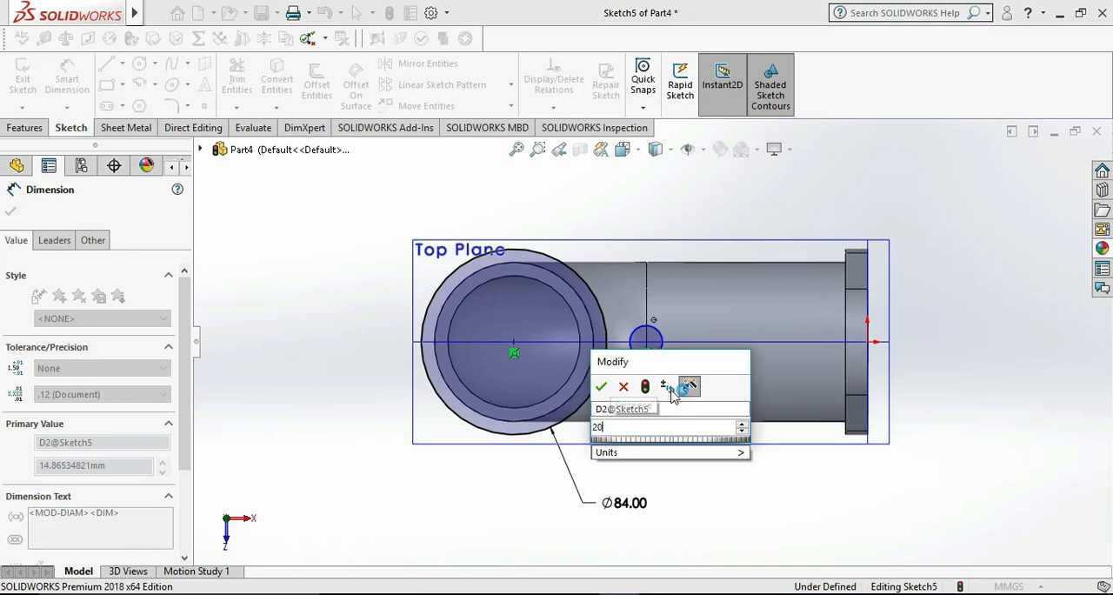
key(Return)
click(709, 475)
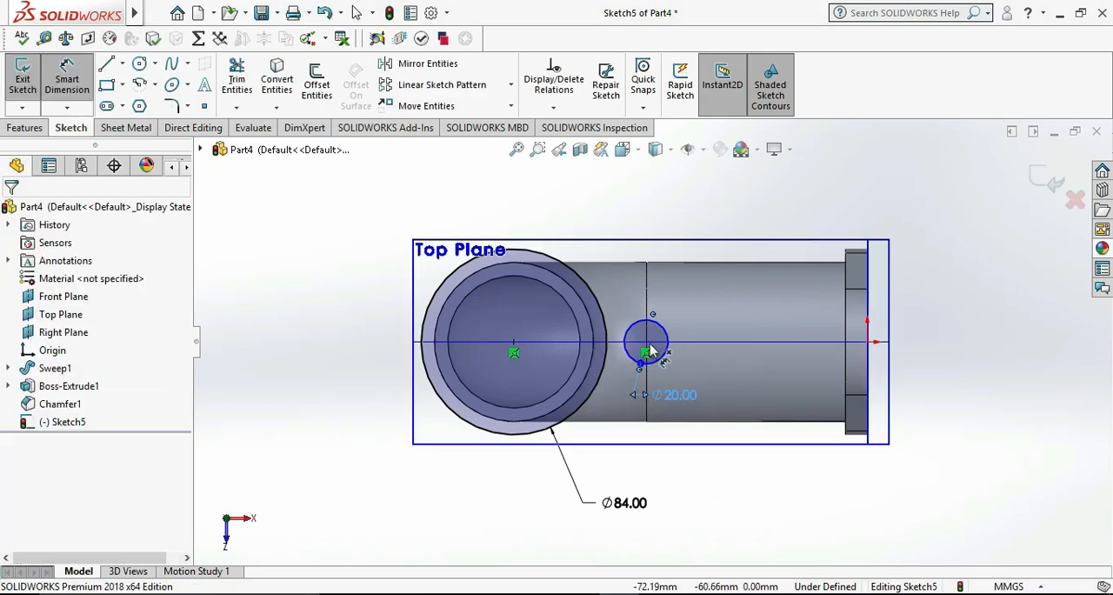
- Dimension the distance between the bolt hole's center and the large circle's center to 60 mm
click(646, 346)
click(514, 346)
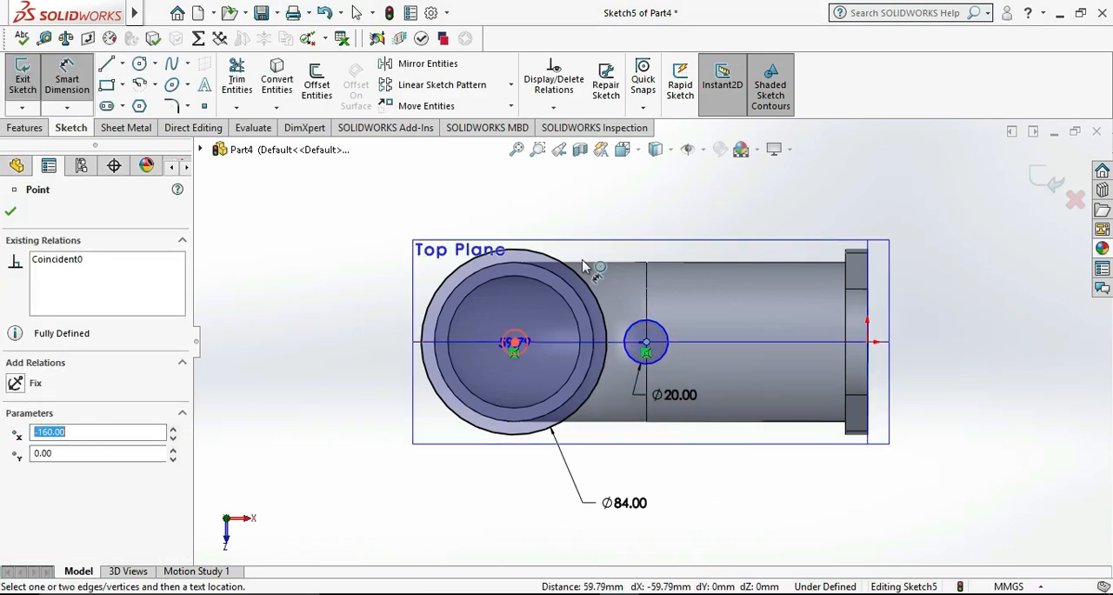
click(607, 213)
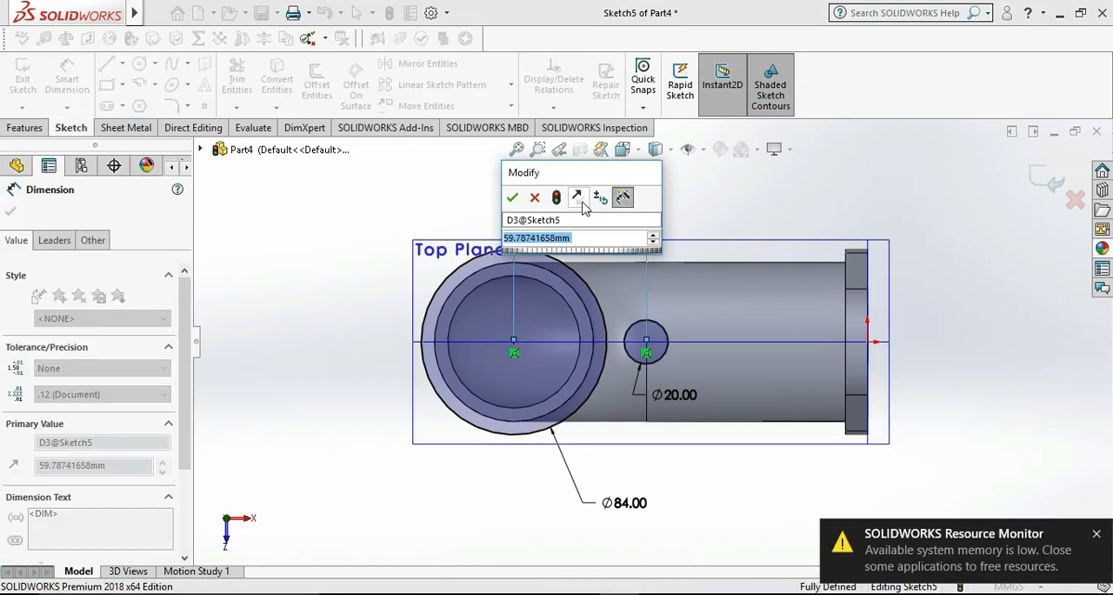
text(60)
key(Return)
click(992, 345)
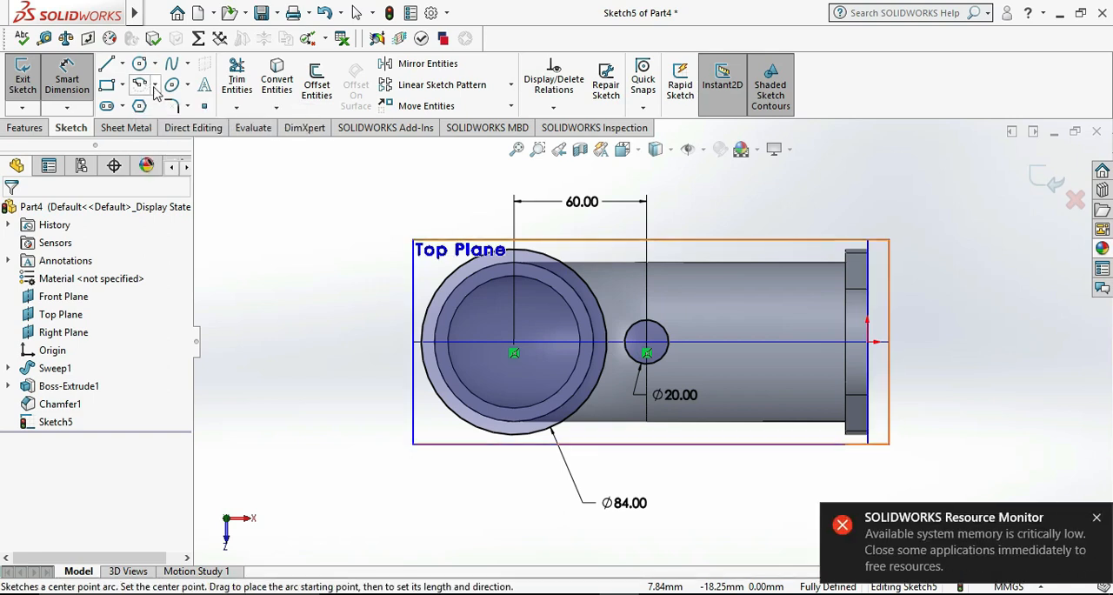
- Sketch a 180-degree centerpoint arc of about 17 mm radius around the bolt hole, on the side facing away from the bore
click(155, 87)
click(177, 106)
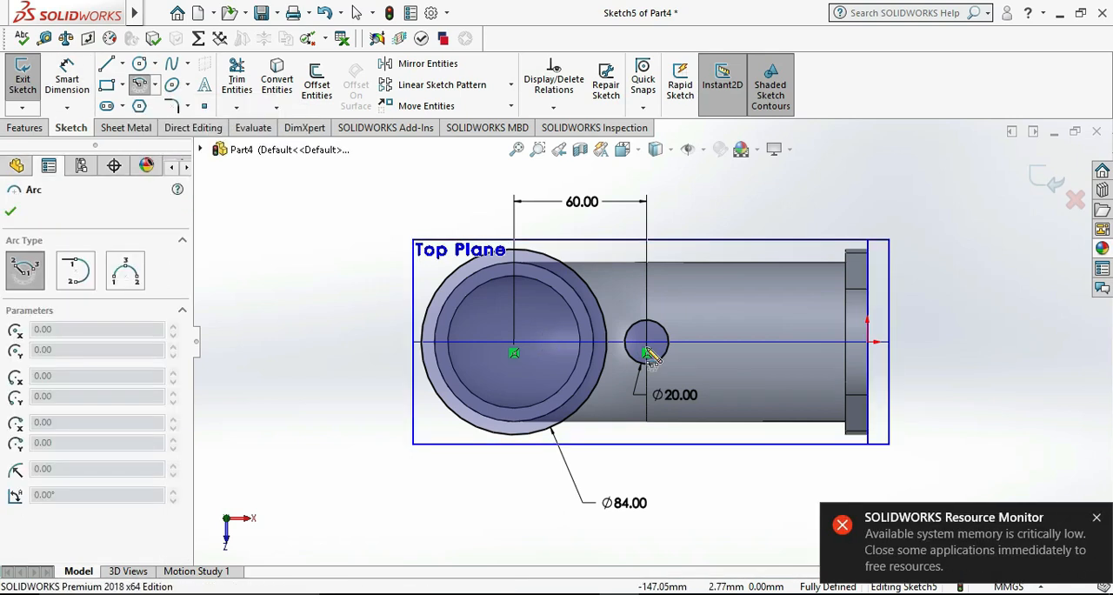
click(646, 352)
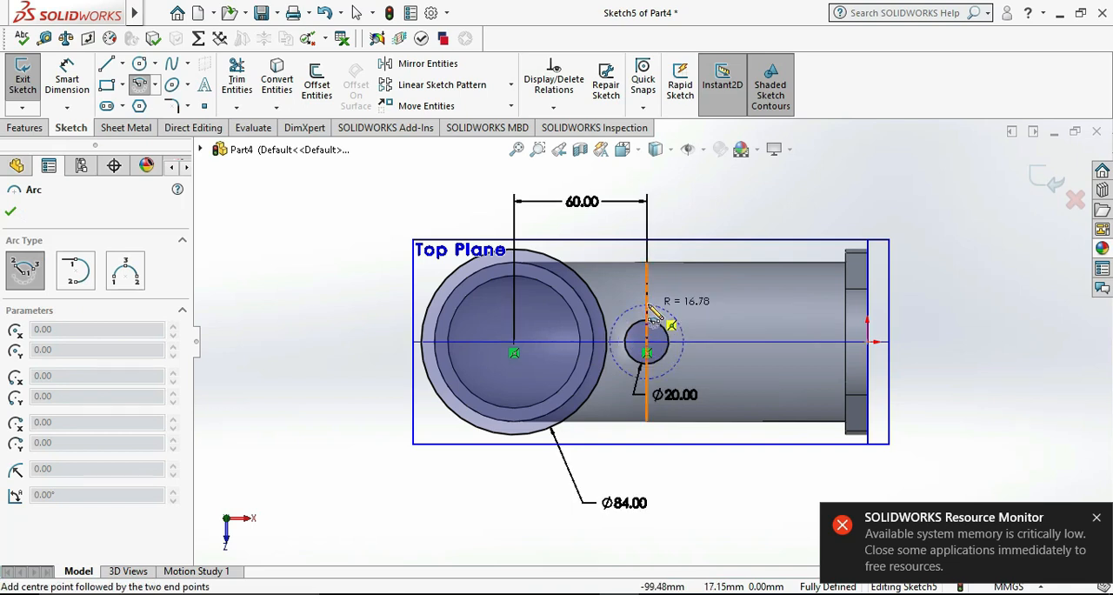
click(646, 302)
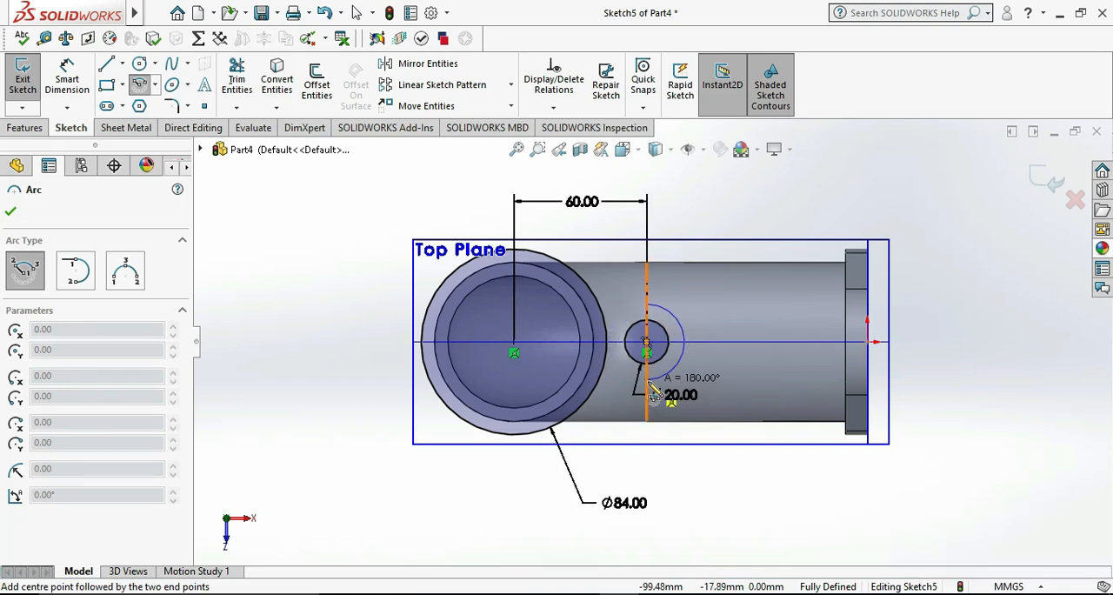
click(657, 381)
- Dimension the radius of the arc around the bolt hole to 25 mm
click(67, 80)
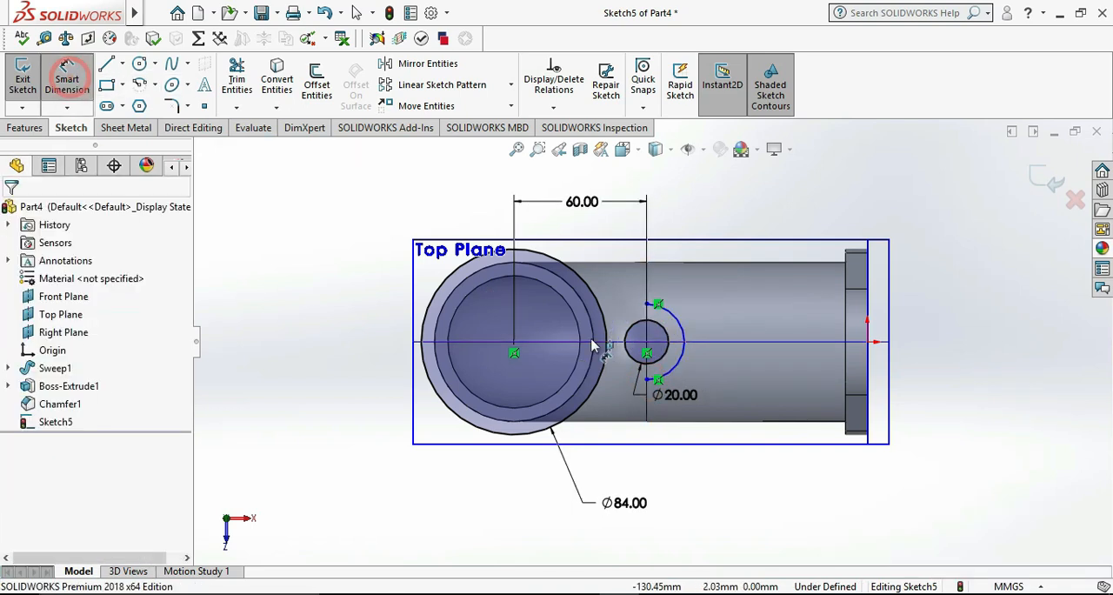
click(683, 365)
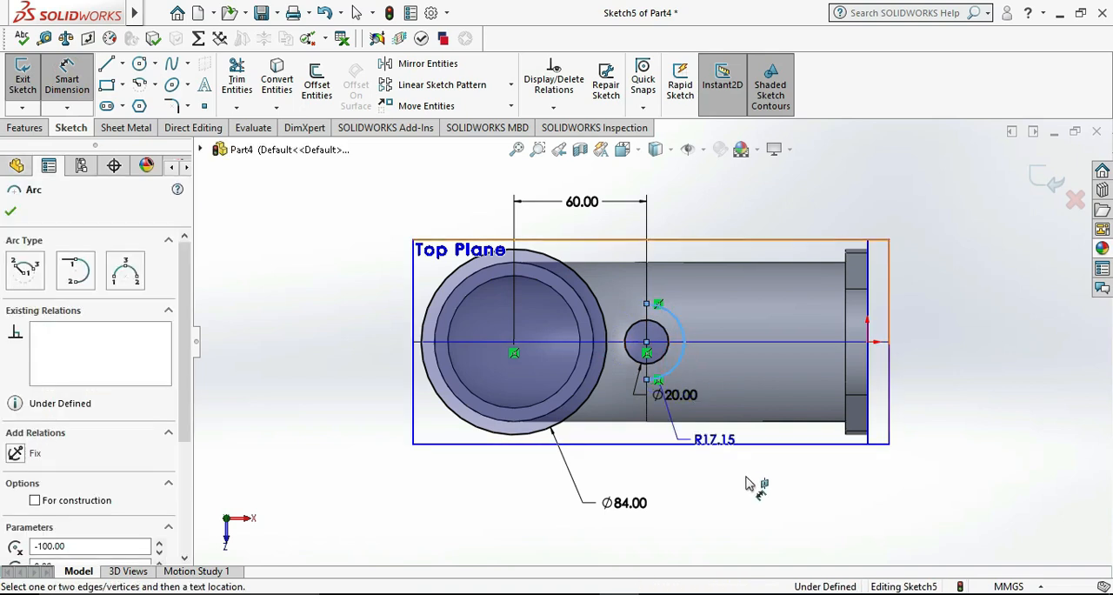
click(748, 483)
text(2)
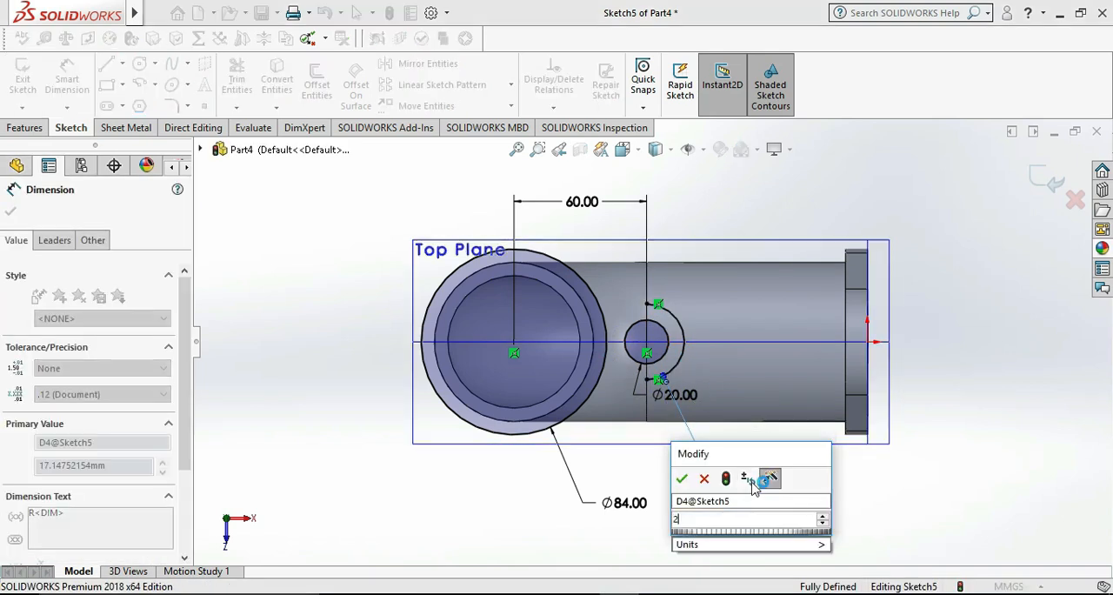
text(5)
key(Return)
click(920, 495)
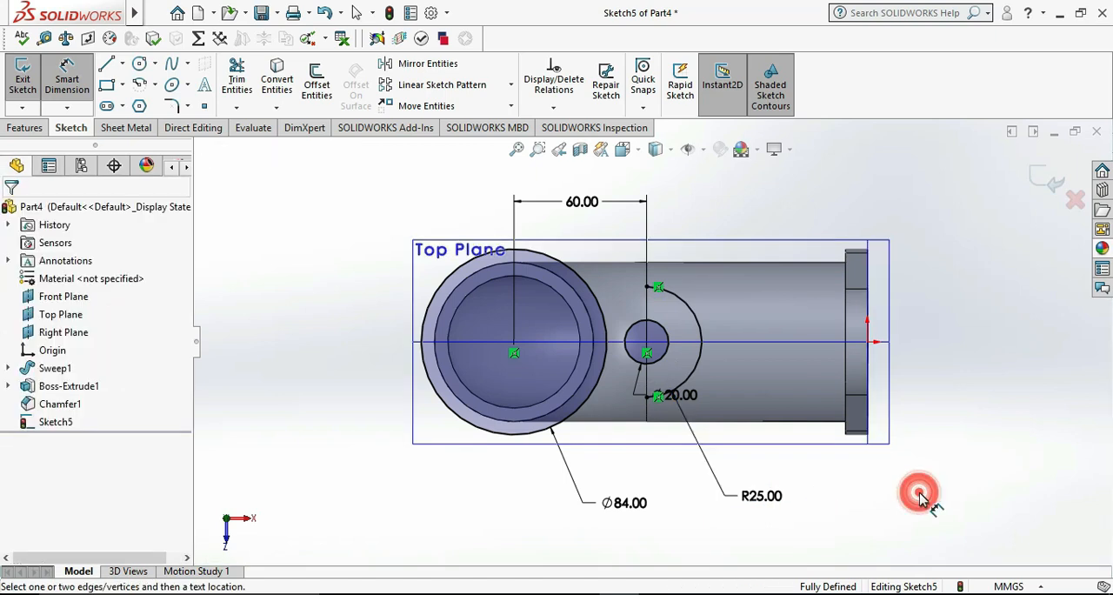
click(107, 66)
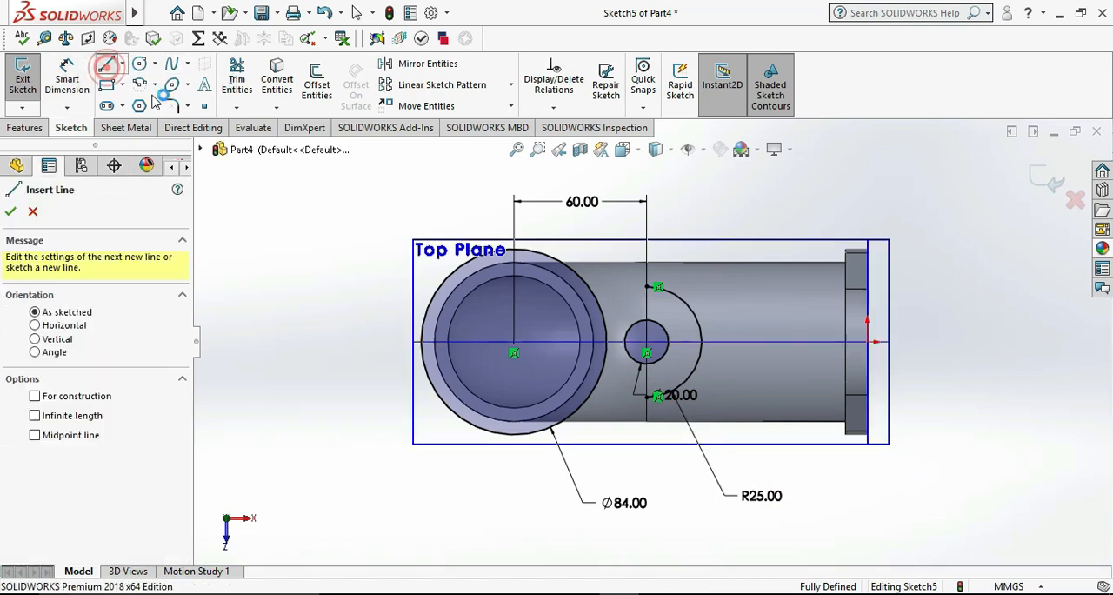
click(659, 287)
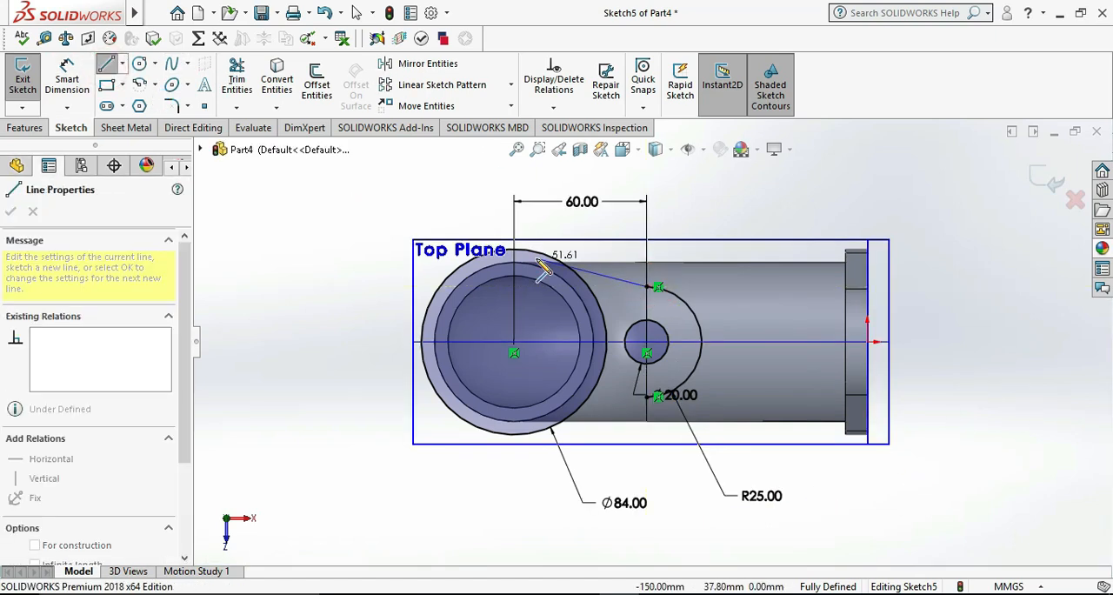
key(Escape)
- Sketch a line tangent to both the bolt-hole arc and the large 84 mm circle along the flange's upper side
click(107, 65)
click(658, 287)
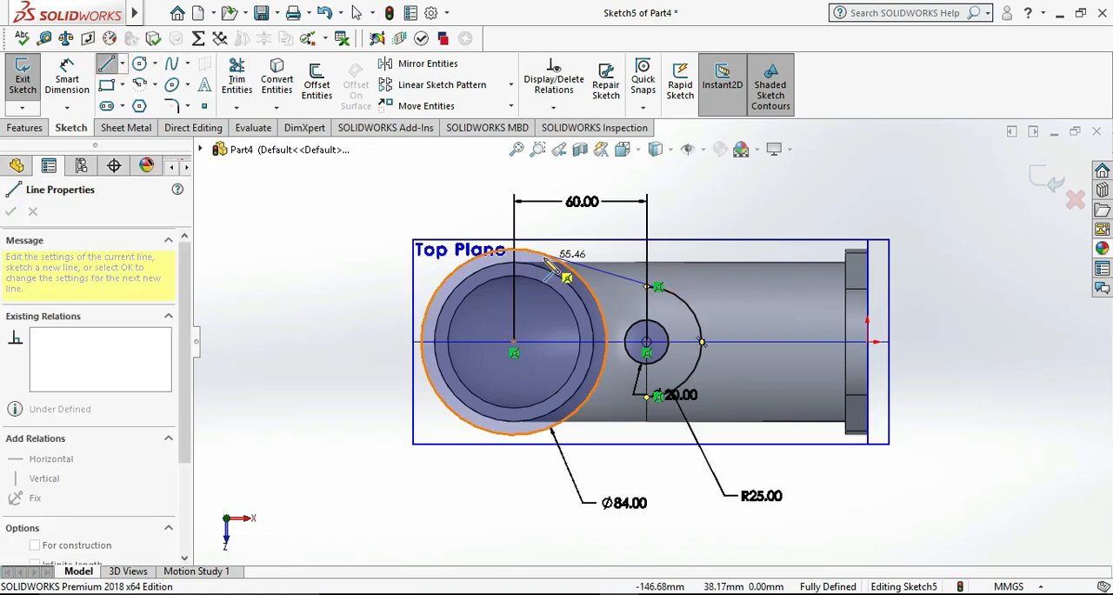
click(547, 263)
key(Escape)
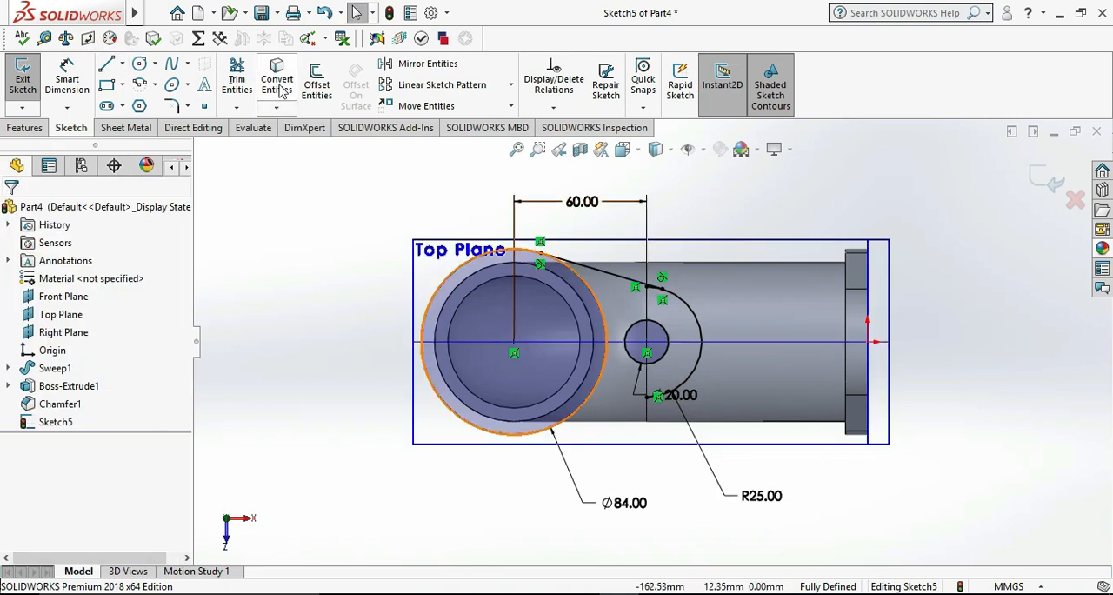
- Sketch a horizontal centerline from the large circle's center through the bolt hole to beyond the outer arc
click(124, 66)
click(166, 168)
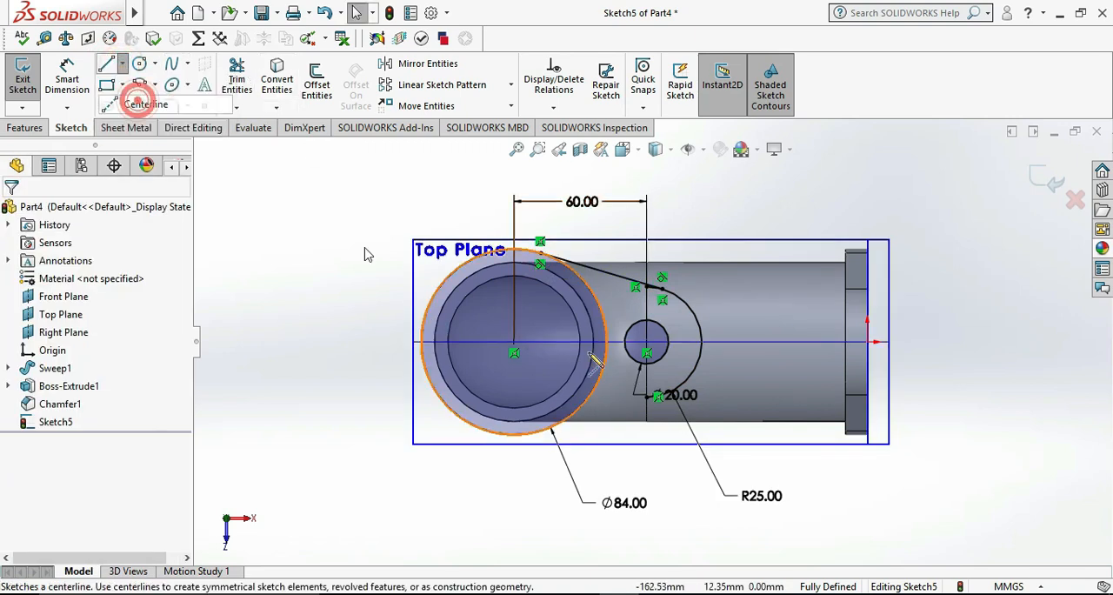
click(514, 343)
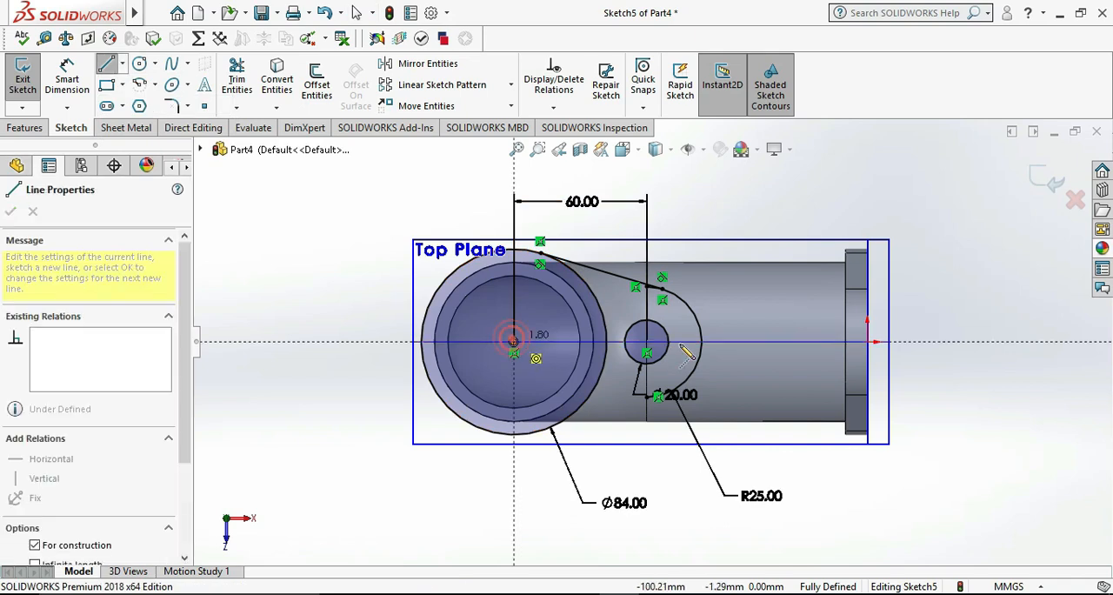
click(751, 342)
key(Escape)
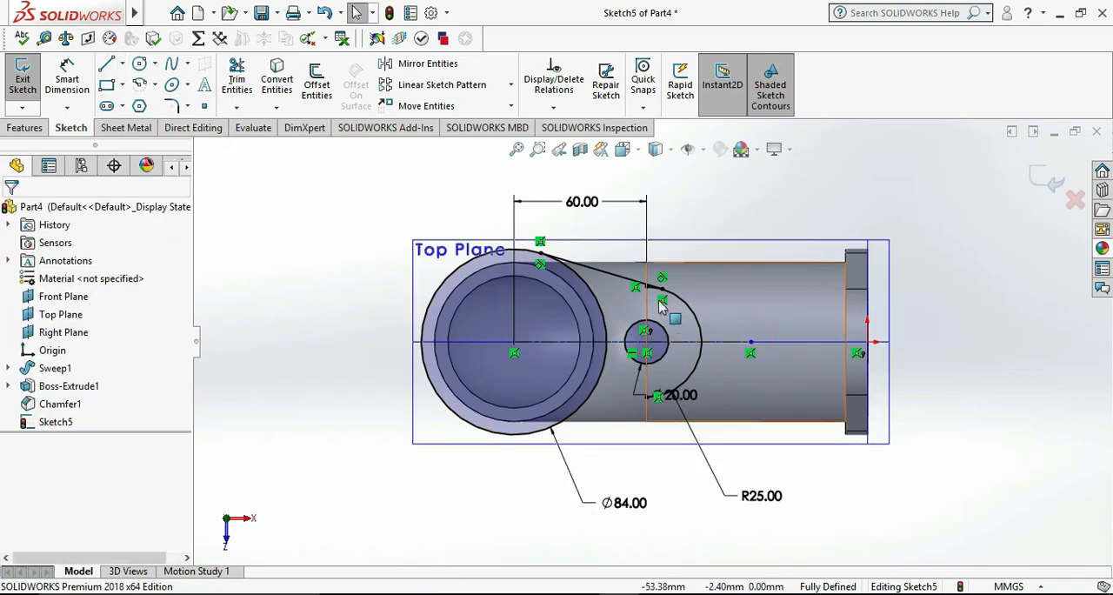
- Mirror the tangent line about the horizontal centerline to form the flange's lower edge
click(603, 269)
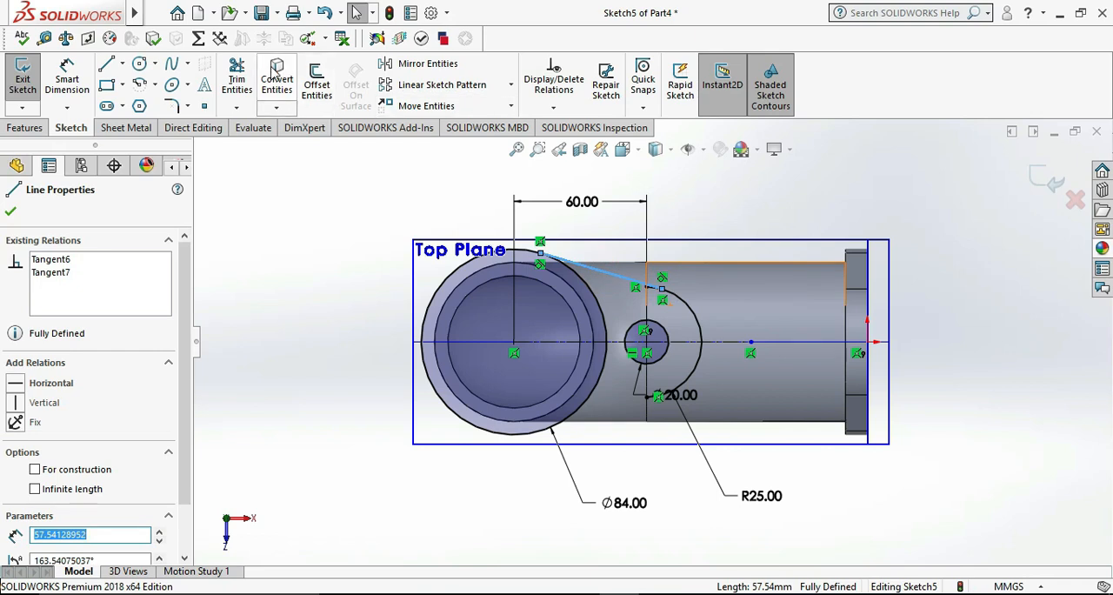
click(427, 63)
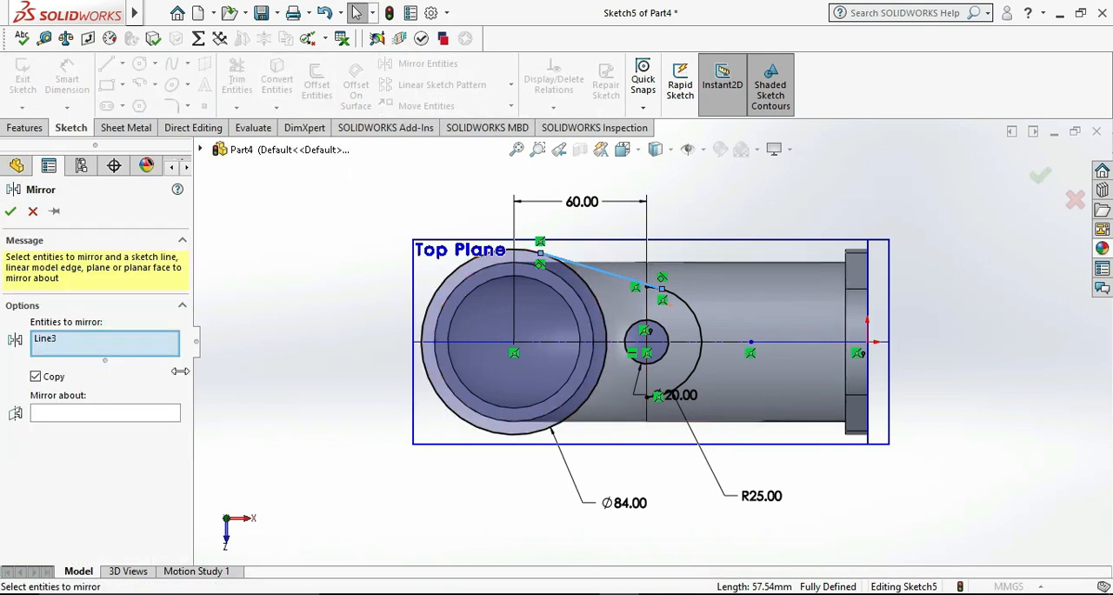
click(141, 413)
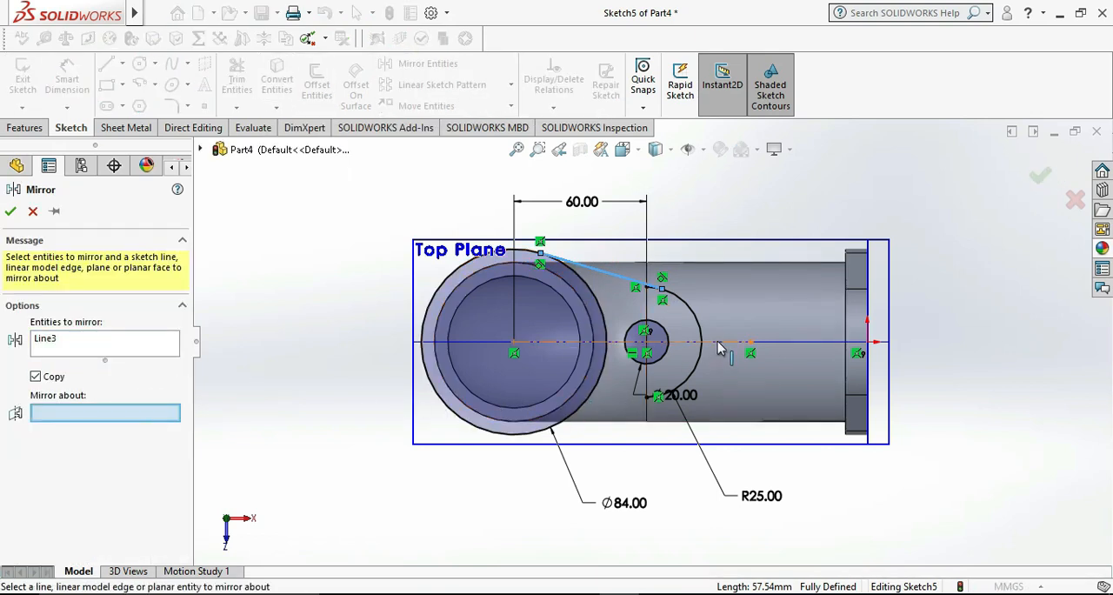
click(718, 341)
click(9, 212)
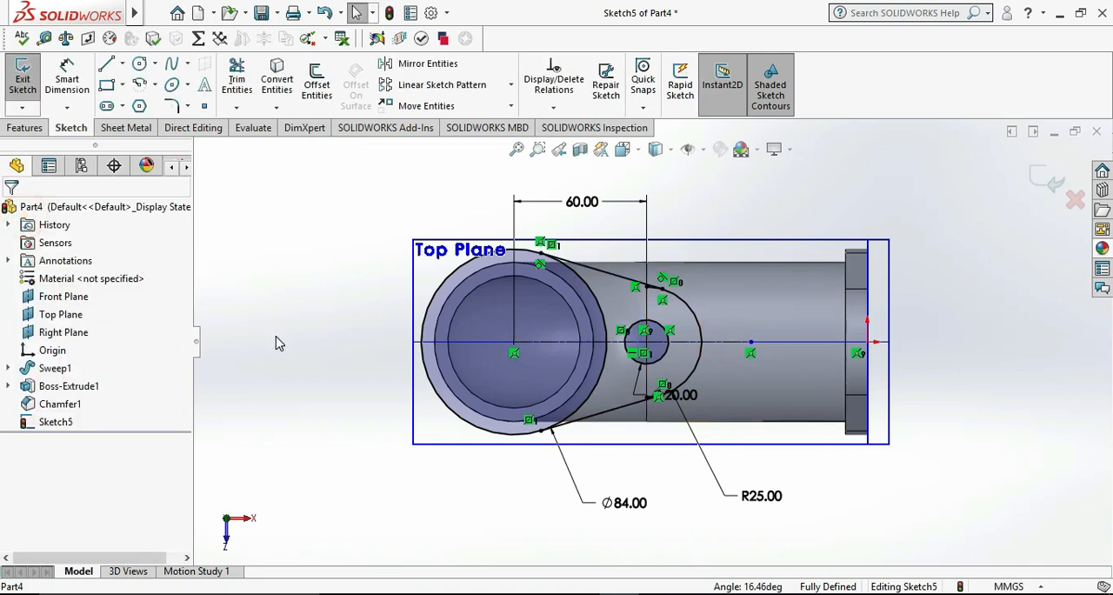
click(277, 339)
click(934, 515)
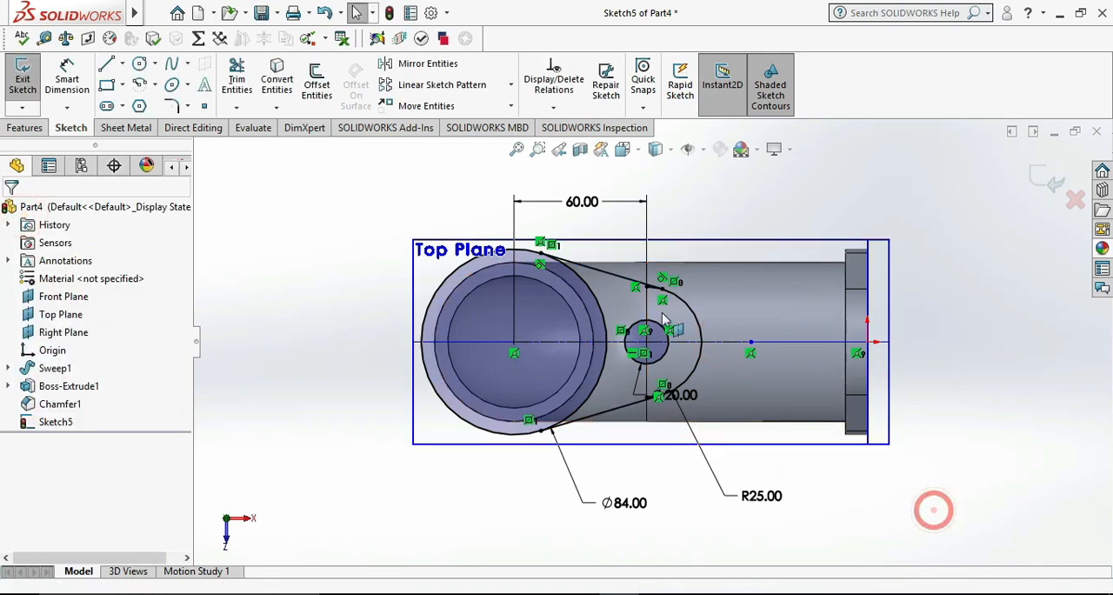
- Convert the pipe's inner bore edge into the sketch and draw a vertical centerline through the bore's center, extending beyond the large circle
click(536, 279)
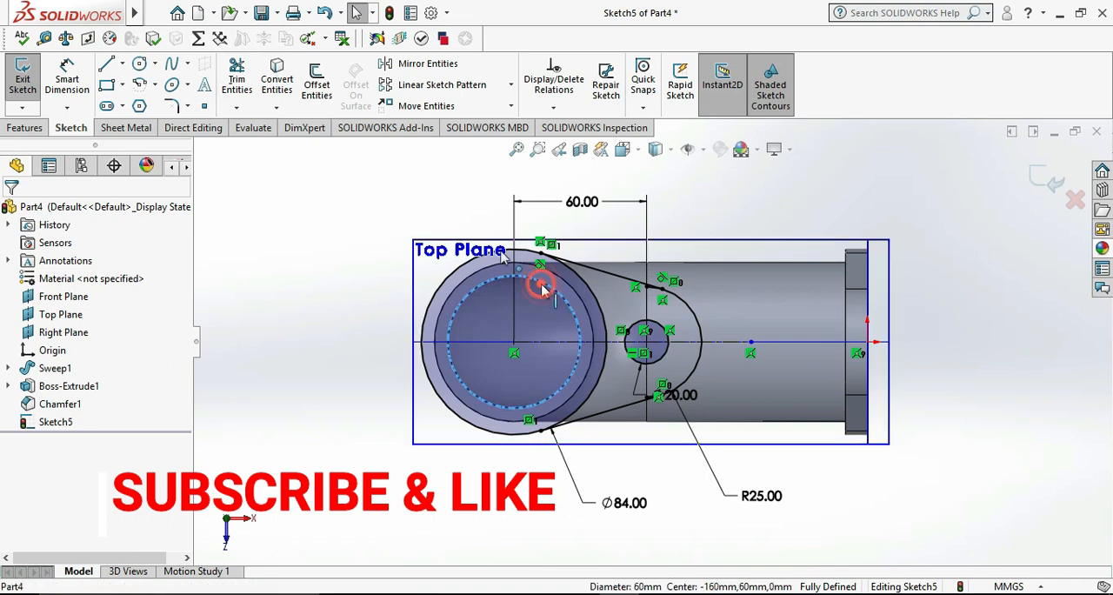
click(278, 80)
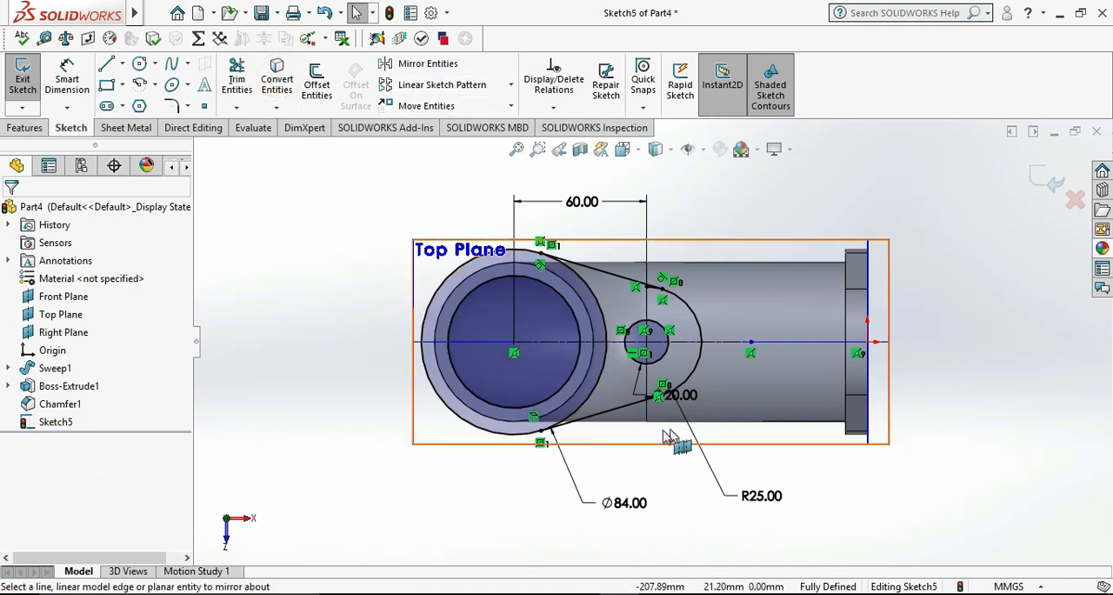
click(122, 64)
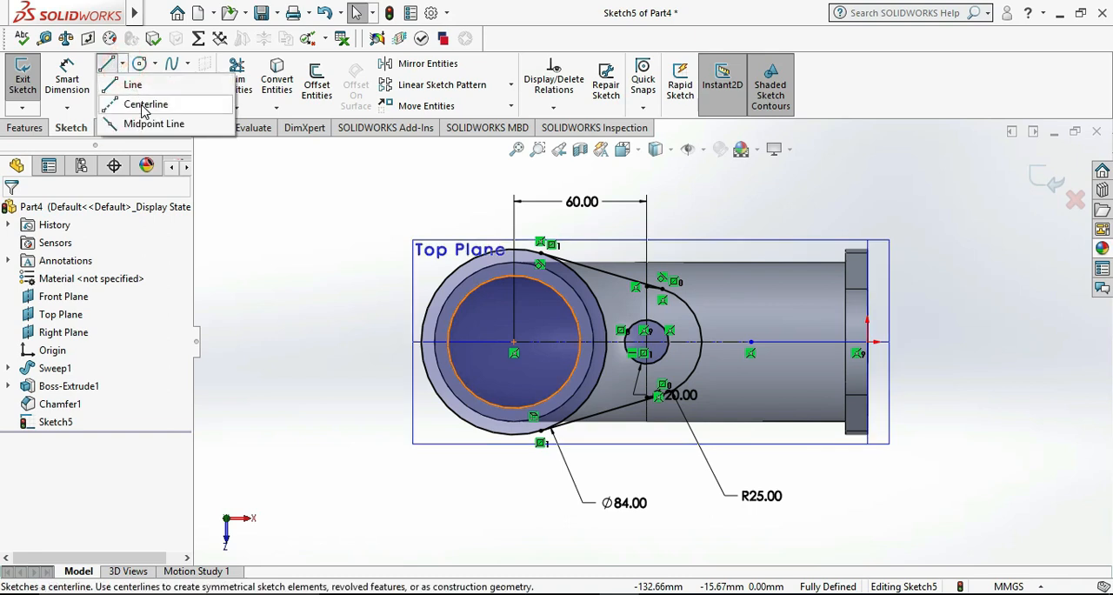
click(146, 103)
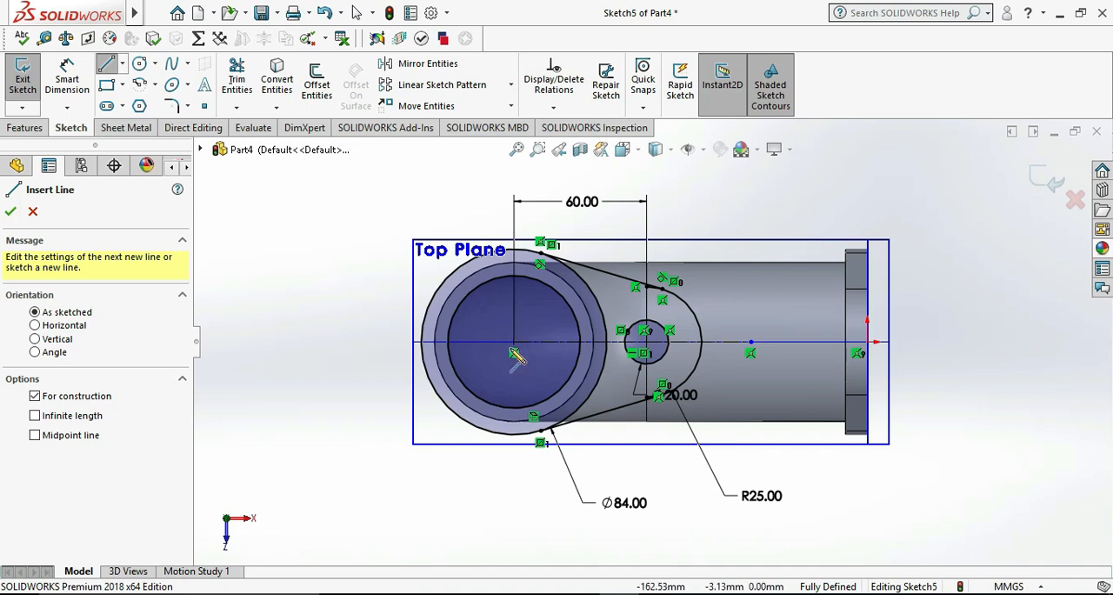
click(514, 178)
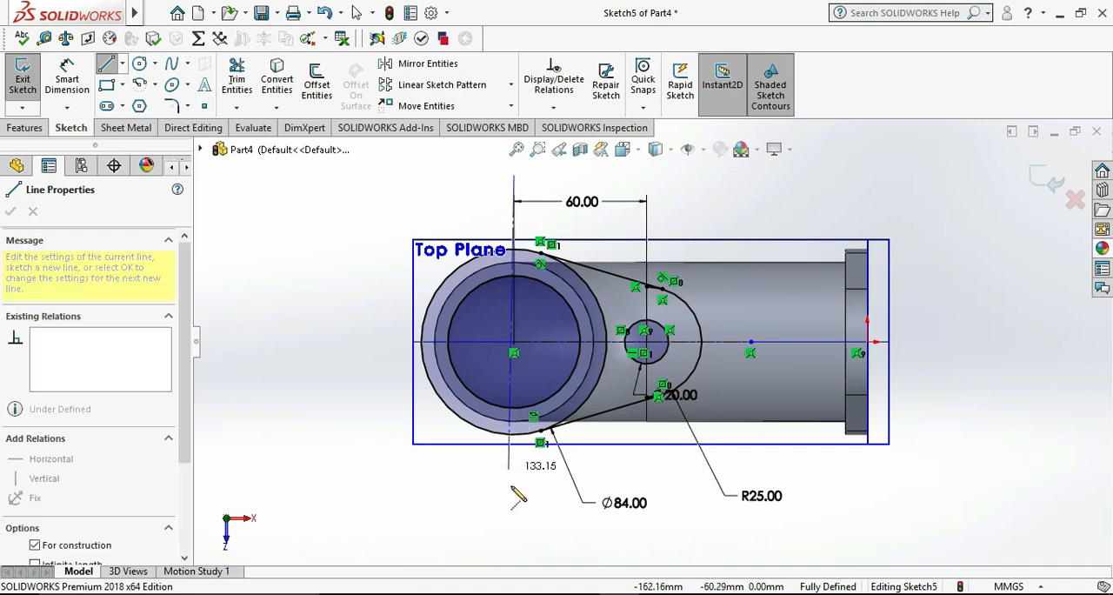
click(514, 504)
key(Escape)
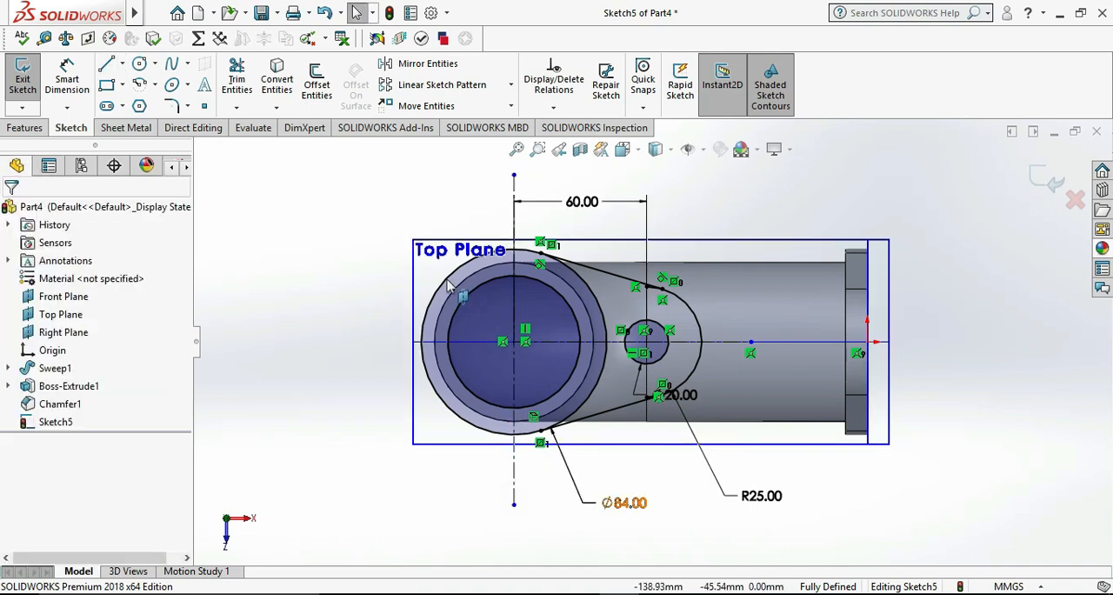
- Trim away the halves of the large circle and bore circle on the side of the vertical centerline opposite the bolt hole
click(236, 78)
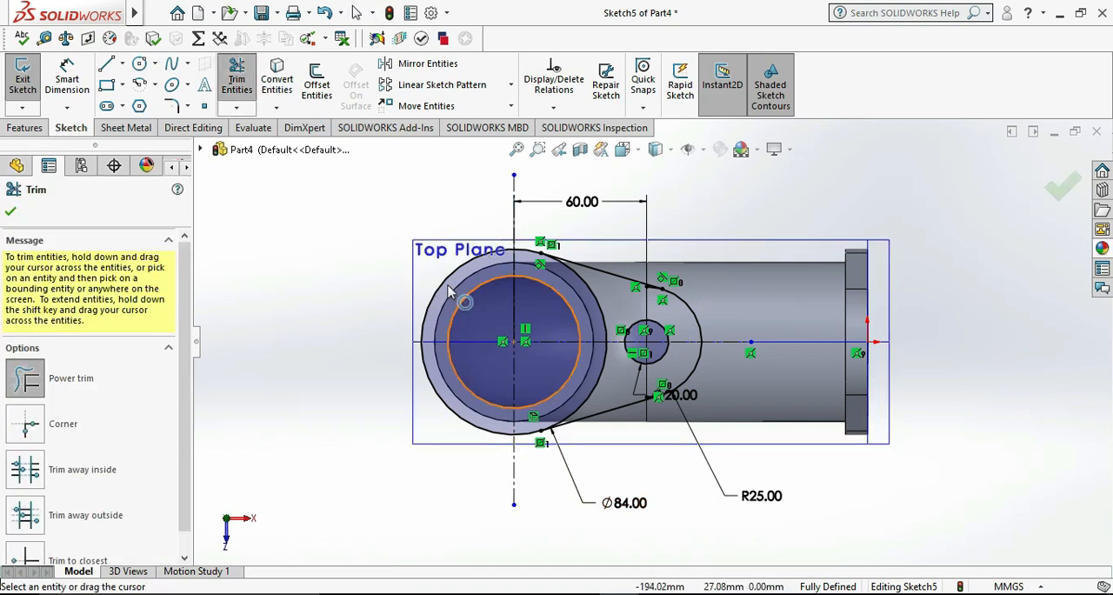
scroll(430, 257, down, 1)
drag(431, 254, 480, 338)
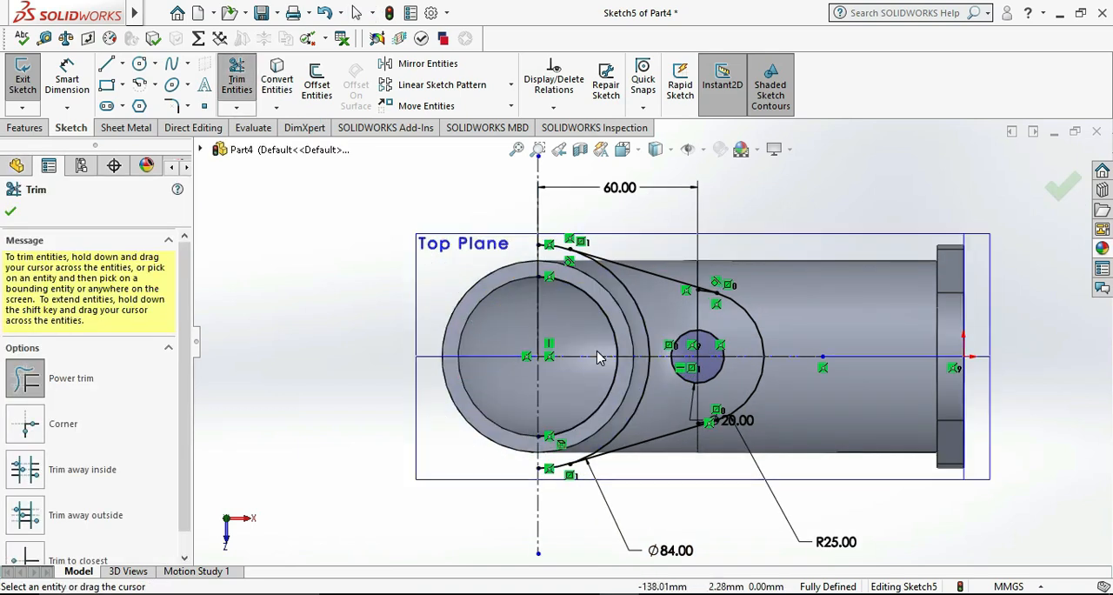
- Trim the large circle's upper arc inside the flange outline and the bolt-hole arc's short stub beyond the upper tangent point
scroll(640, 300, down, 6)
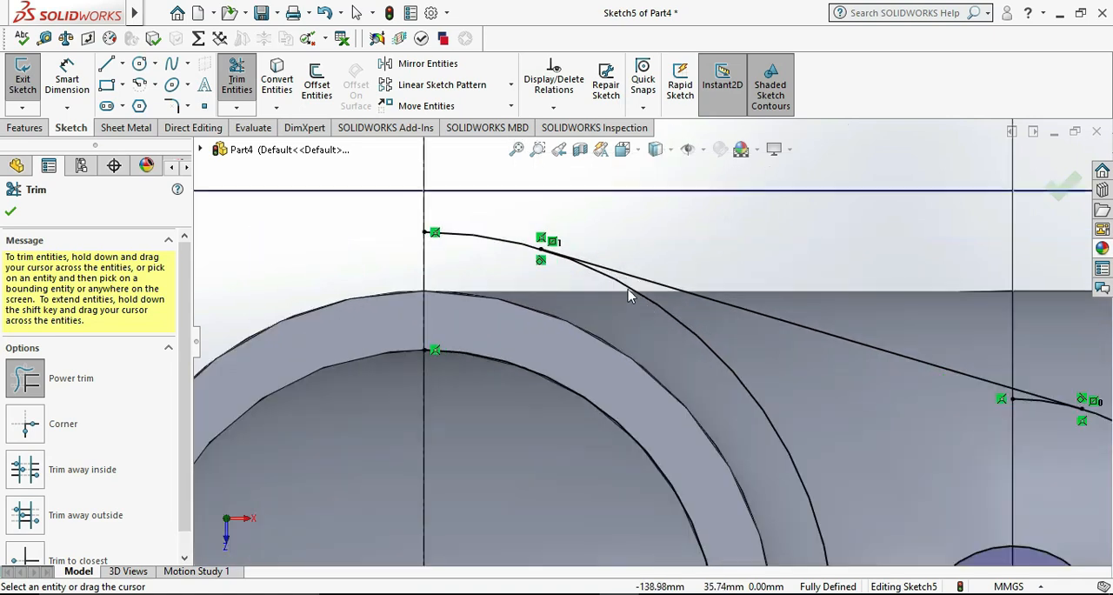
drag(618, 304, 623, 310)
scroll(670, 340, up, 6)
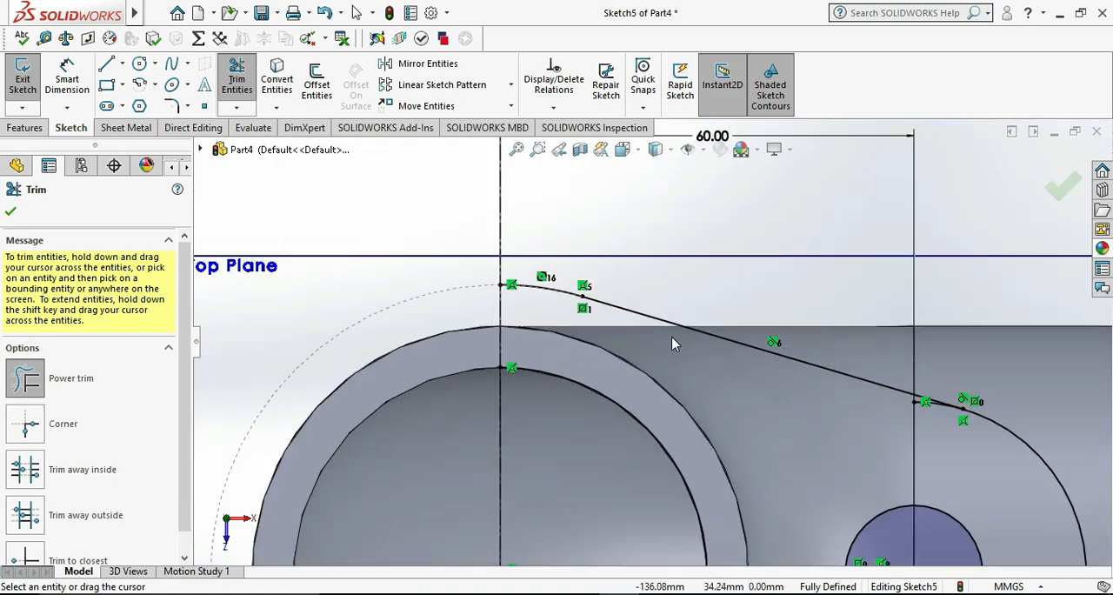
scroll(738, 343, down, 5)
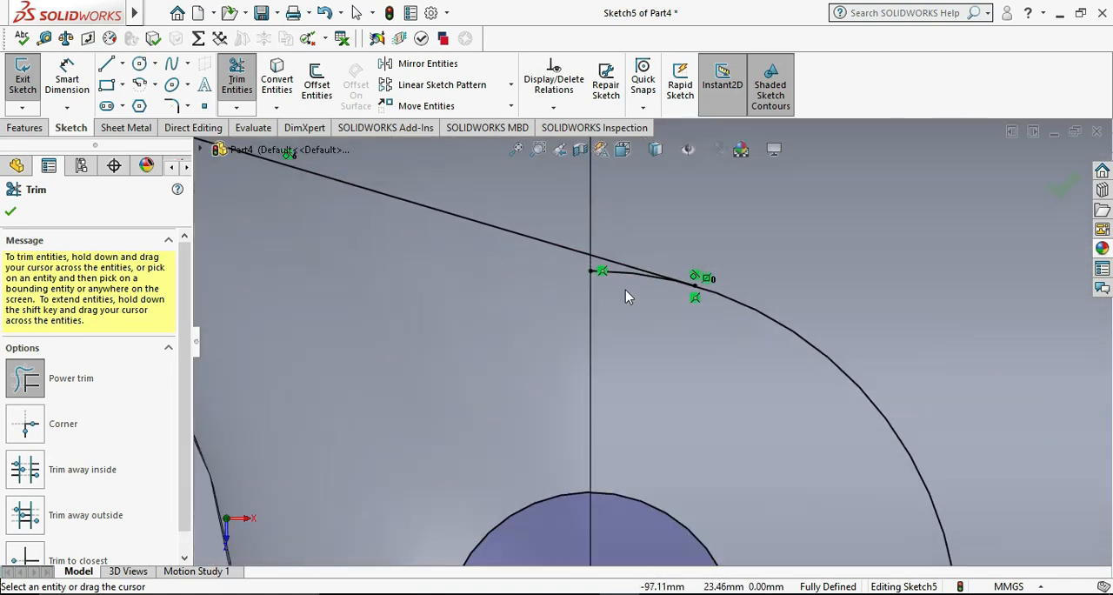
drag(604, 273, 612, 281)
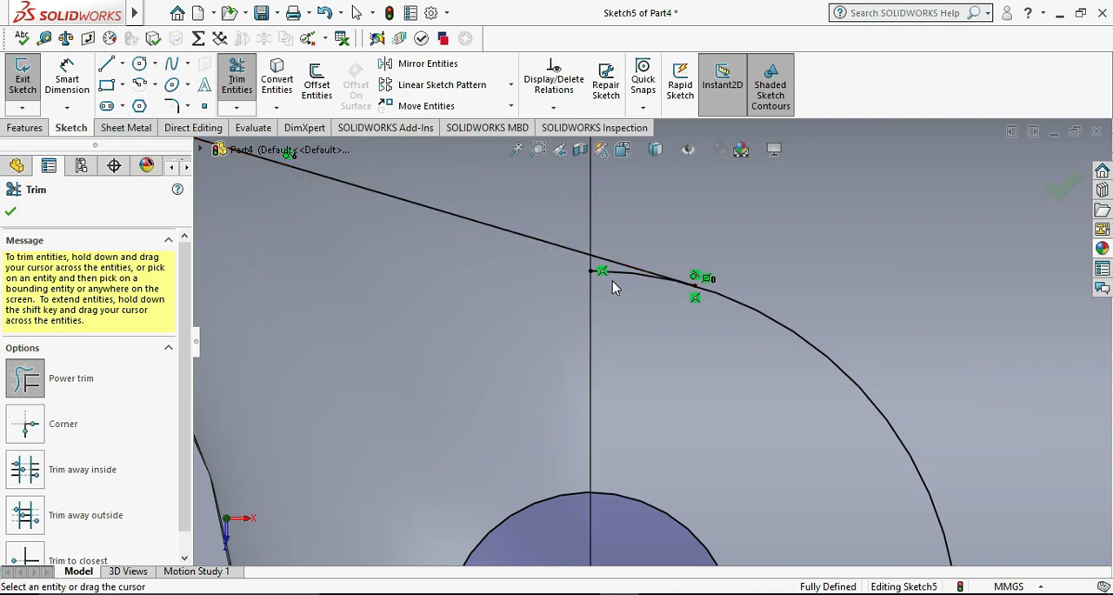
scroll(638, 344, up, 3)
scroll(636, 346, up, 3)
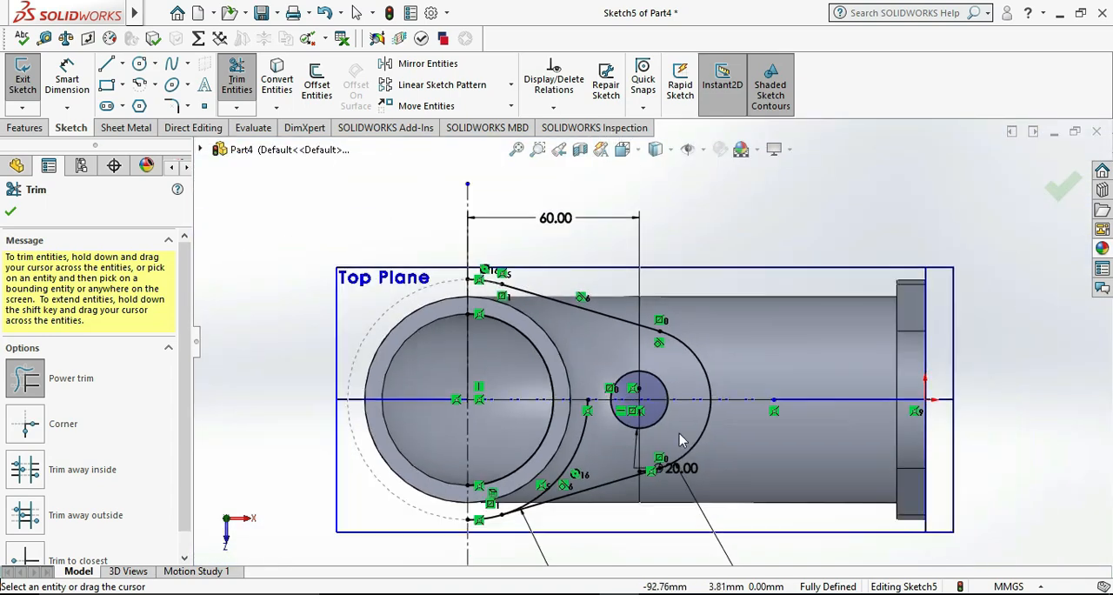
- Trim the bolt-hole arc's lower stub and the large circle's remaining lower arc inside the flange outline
scroll(645, 408, down, 6)
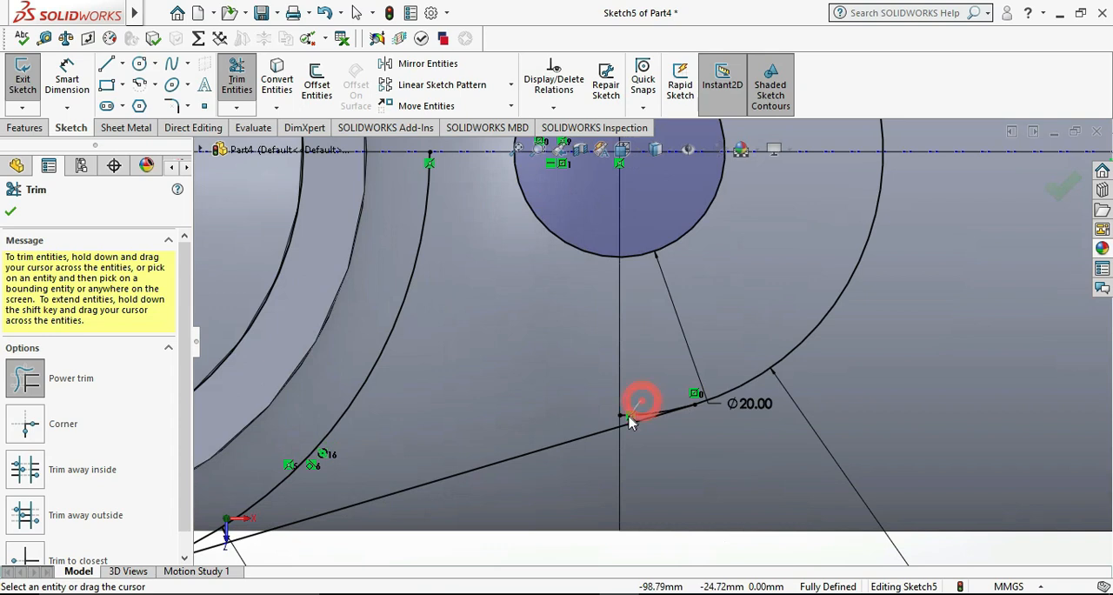
scroll(650, 342, up, 3)
drag(532, 359, 485, 349)
scroll(593, 401, up, 3)
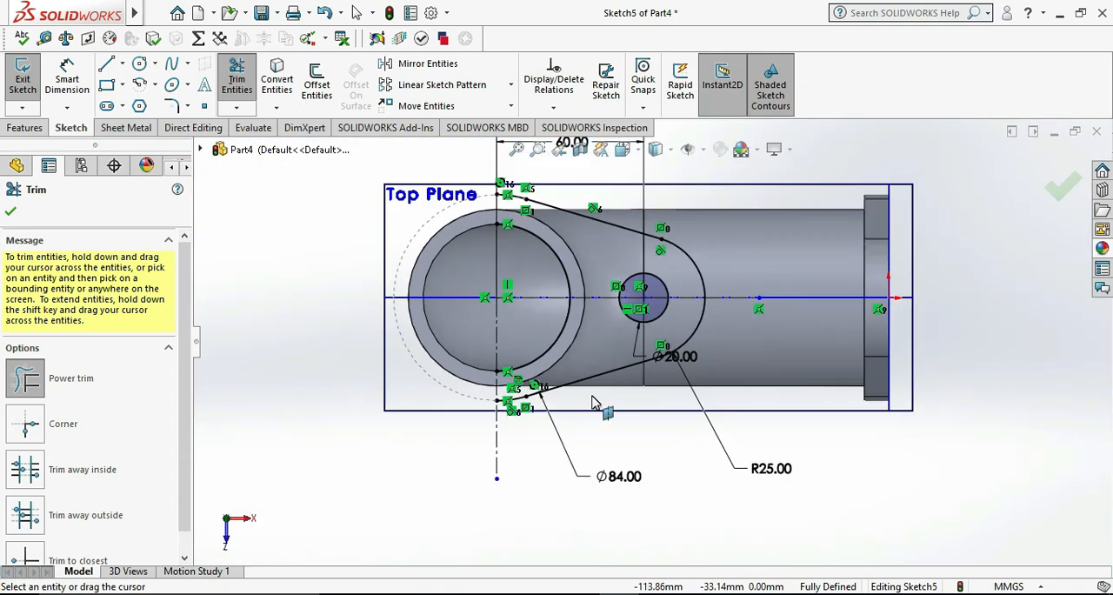
key(Escape)
- Mirror the entire half flange profile, including the bolt hole and bore arc, about the vertical centerline
scroll(671, 209, up, 4)
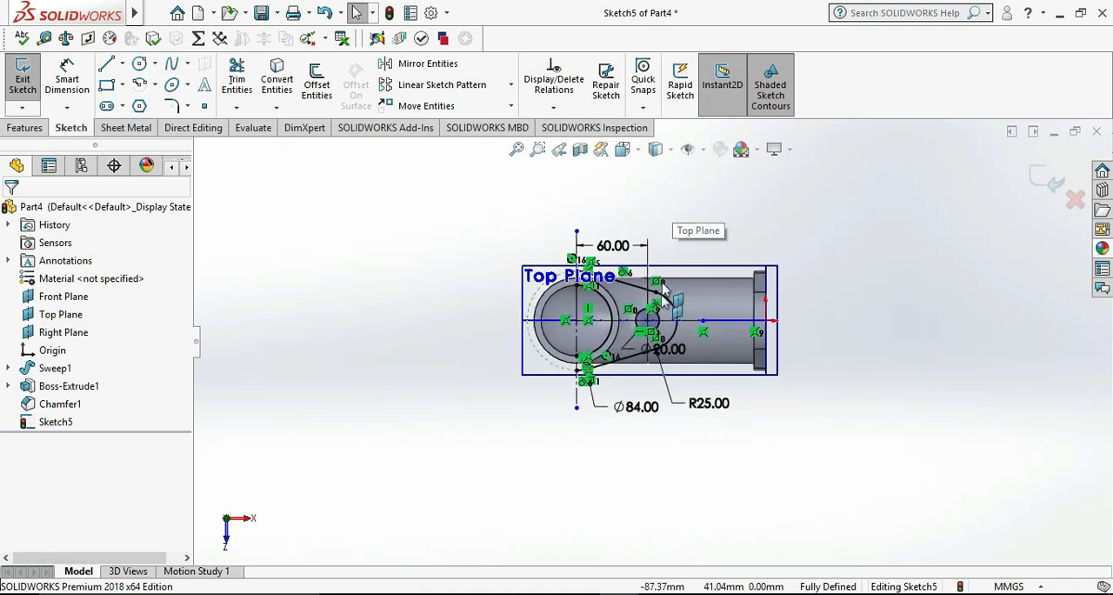
scroll(669, 262, down, 3)
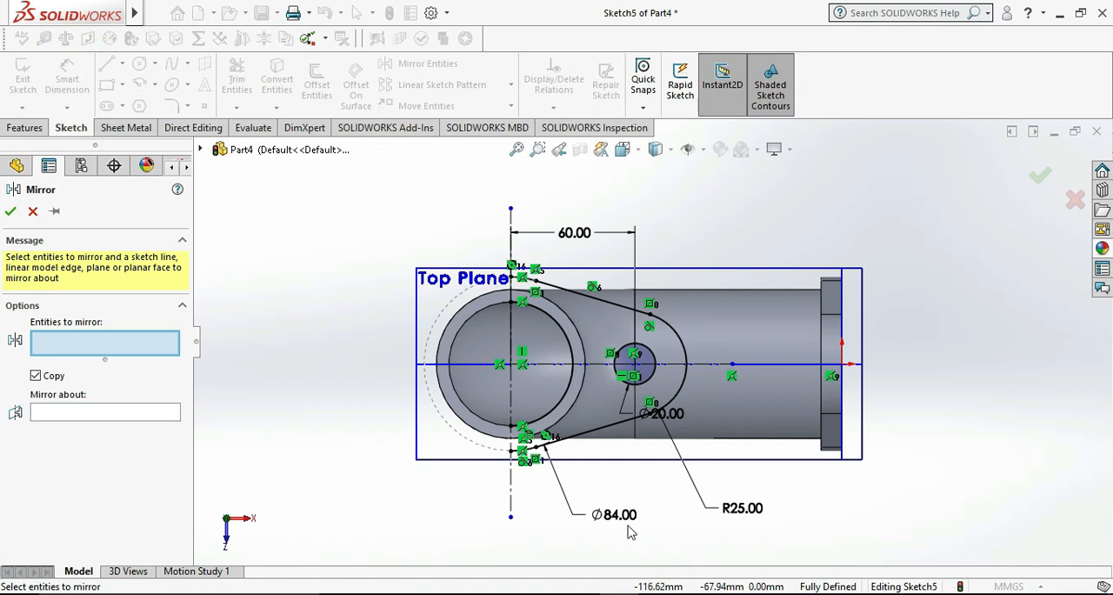
mouse_move(734, 536)
mouse_down()
mouse_move(543, 217)
mouse_move(530, 216)
mouse_up()
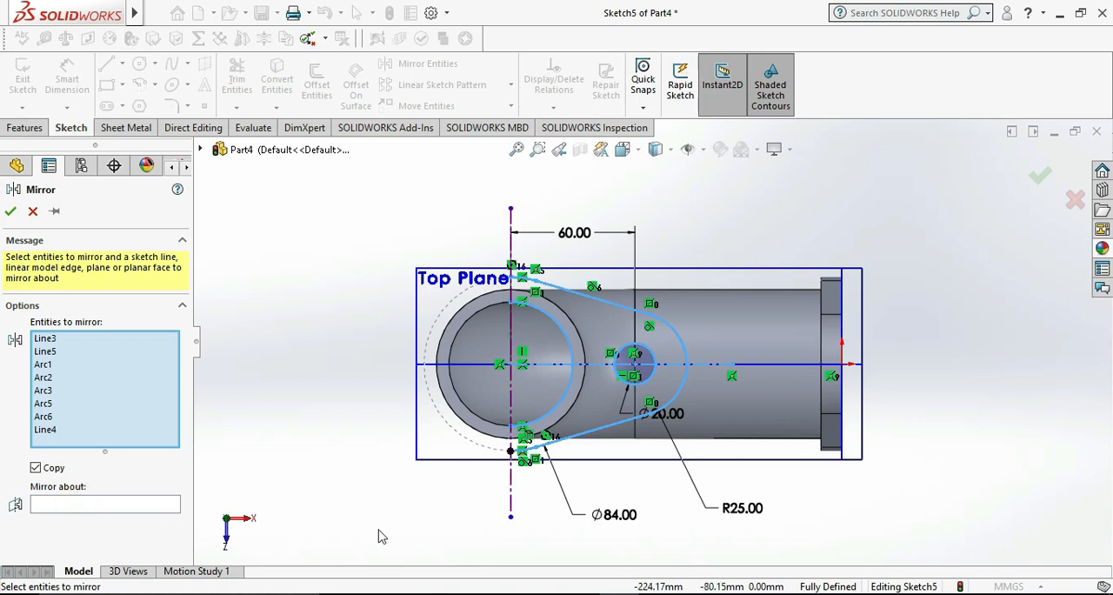
click(157, 506)
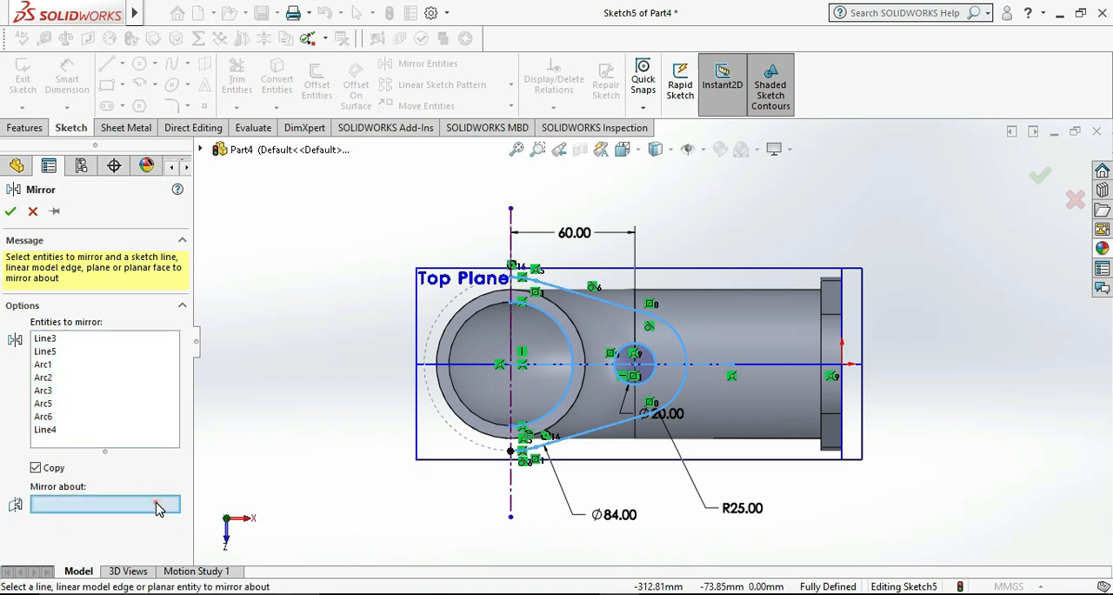
click(510, 489)
click(10, 211)
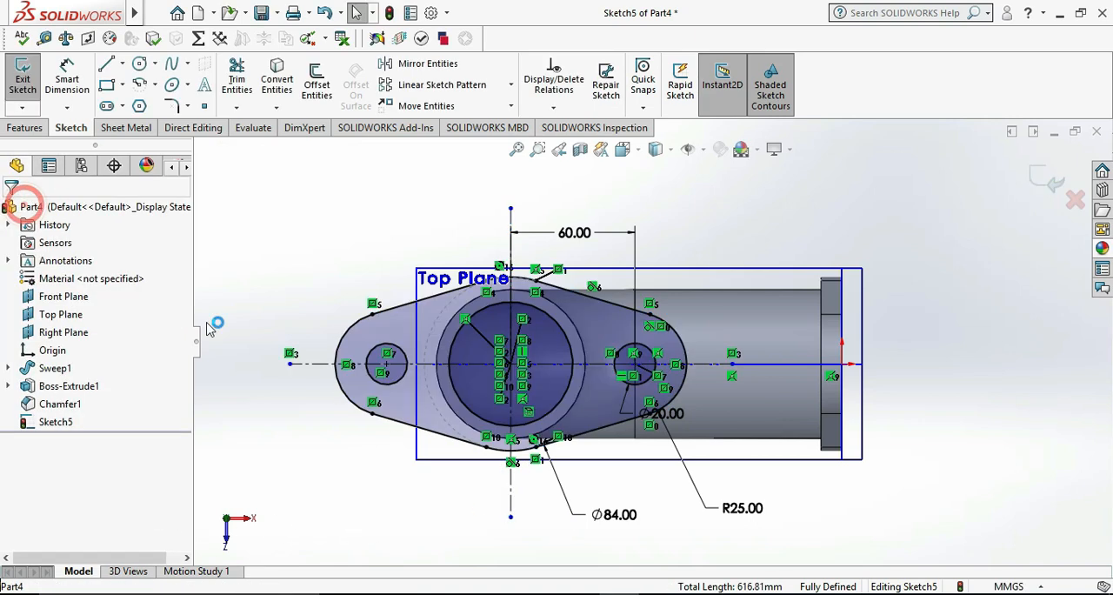
- Close the mirrored flange sketch and extrude it 10 mm blind with the direction reversed toward the pipe, merged with the body
click(23, 80)
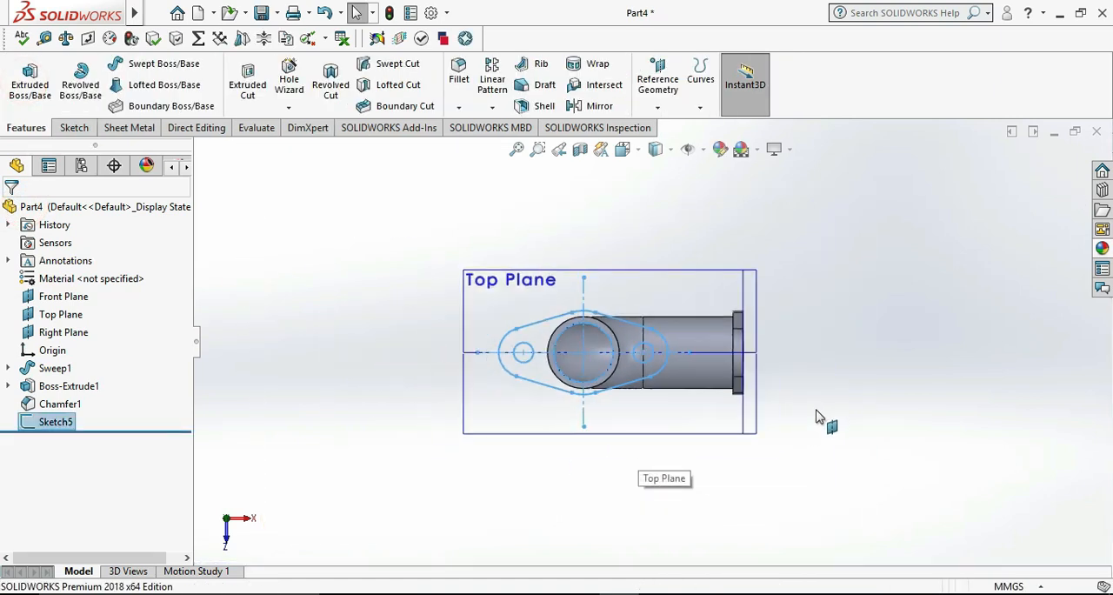
middle_drag(749, 319, 753, 424)
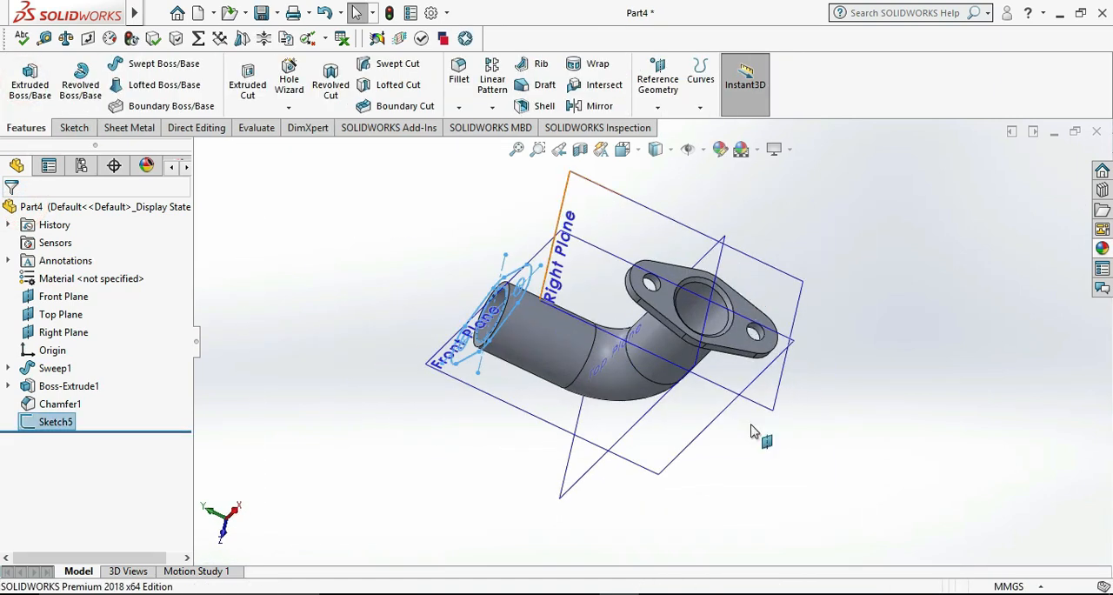
click(31, 76)
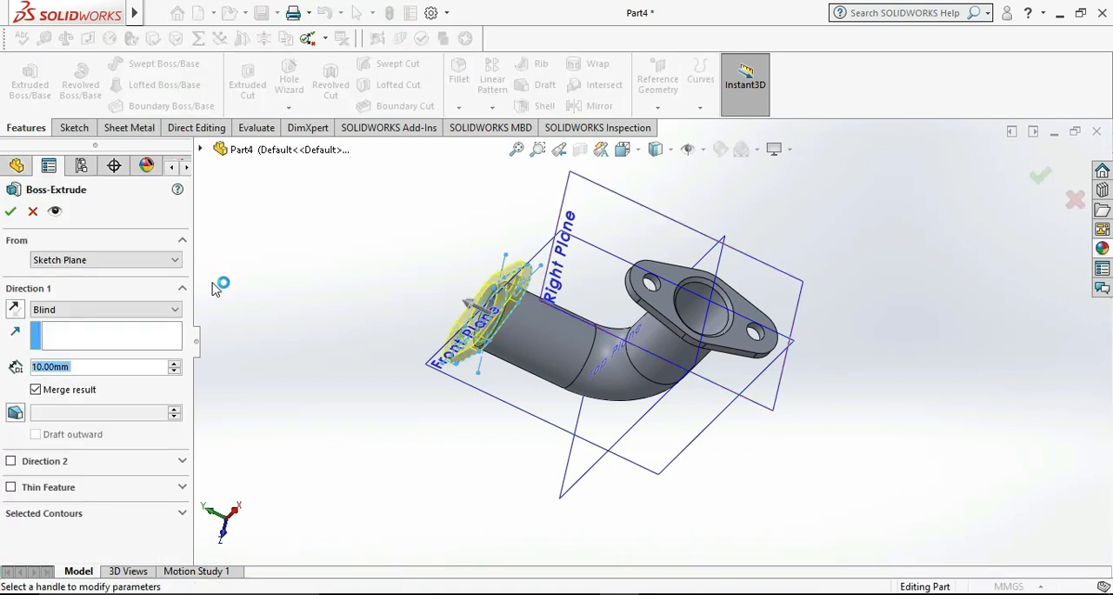
click(15, 309)
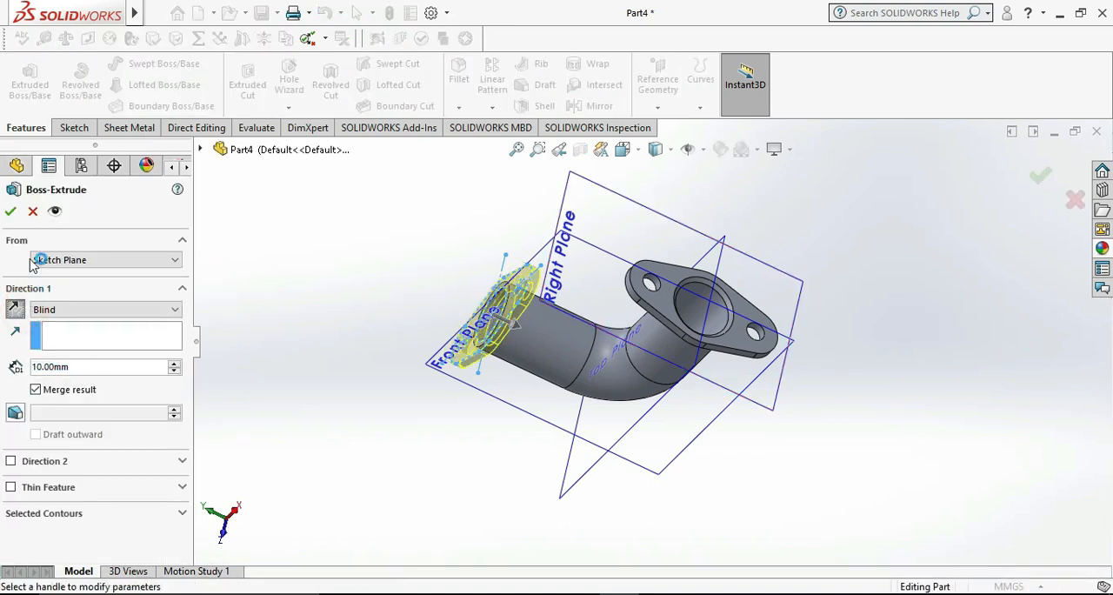
click(12, 212)
- Chamfer the bore's outer circular edge on the new flange by 4 mm at 45 degrees
middle_drag(418, 455, 566, 351)
scroll(567, 350, down, 3)
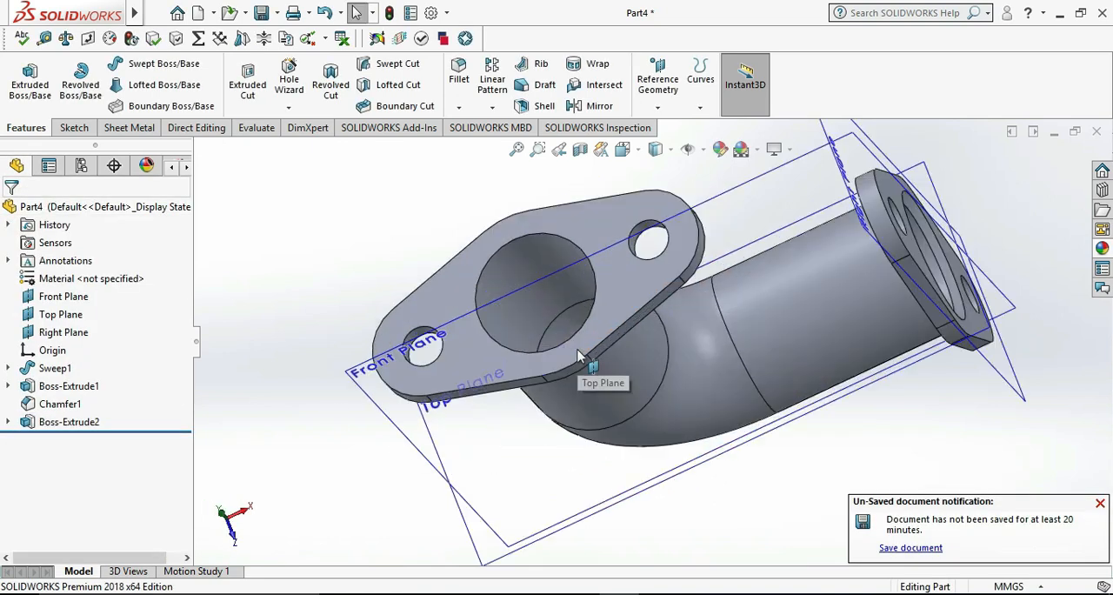
click(595, 295)
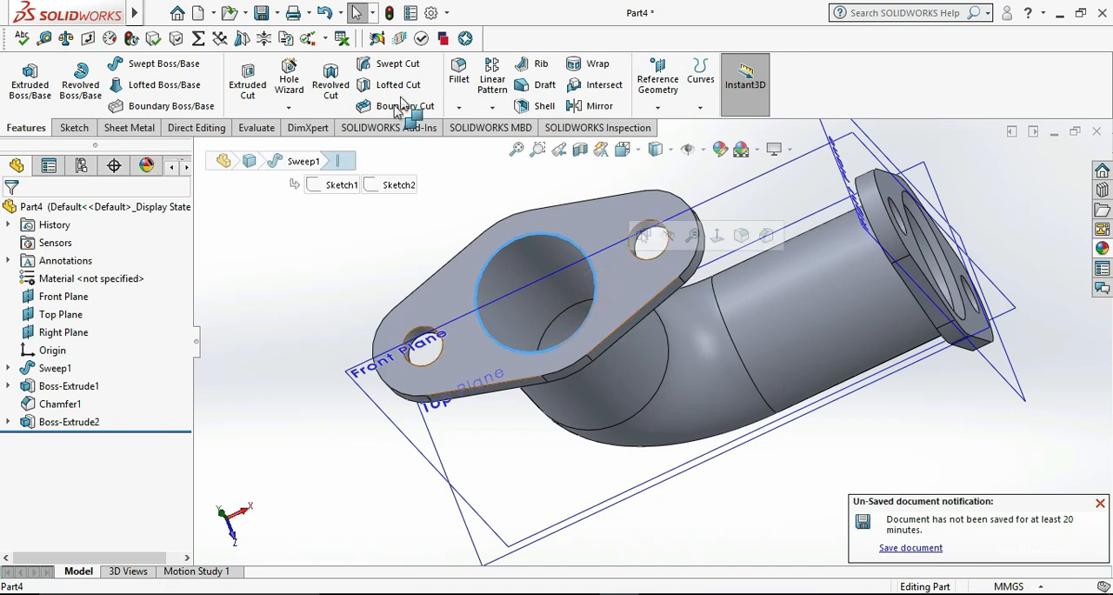
click(461, 106)
click(473, 154)
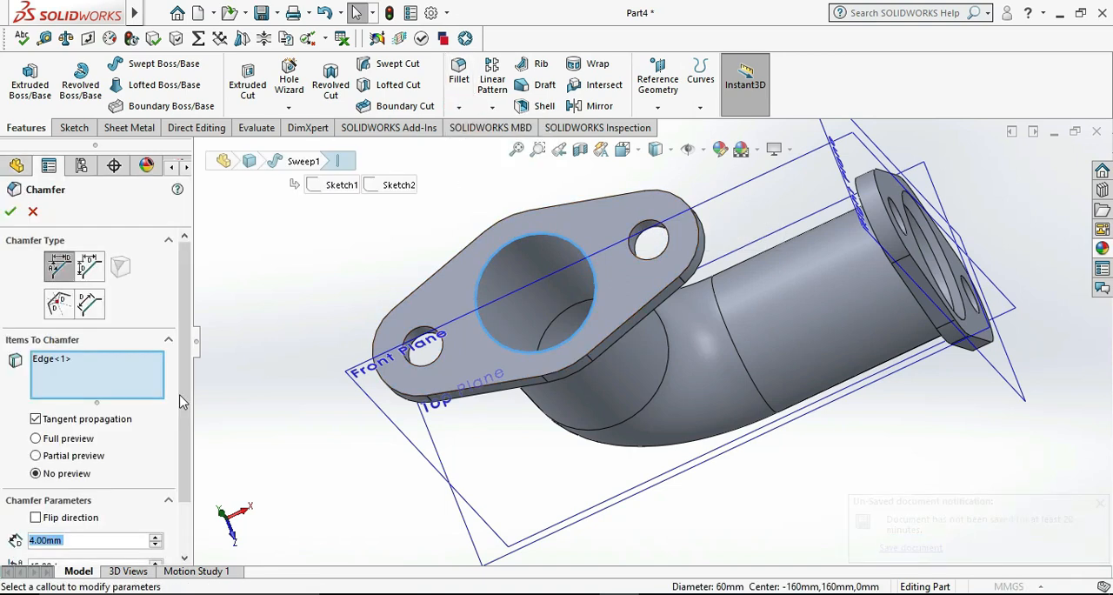
click(14, 212)
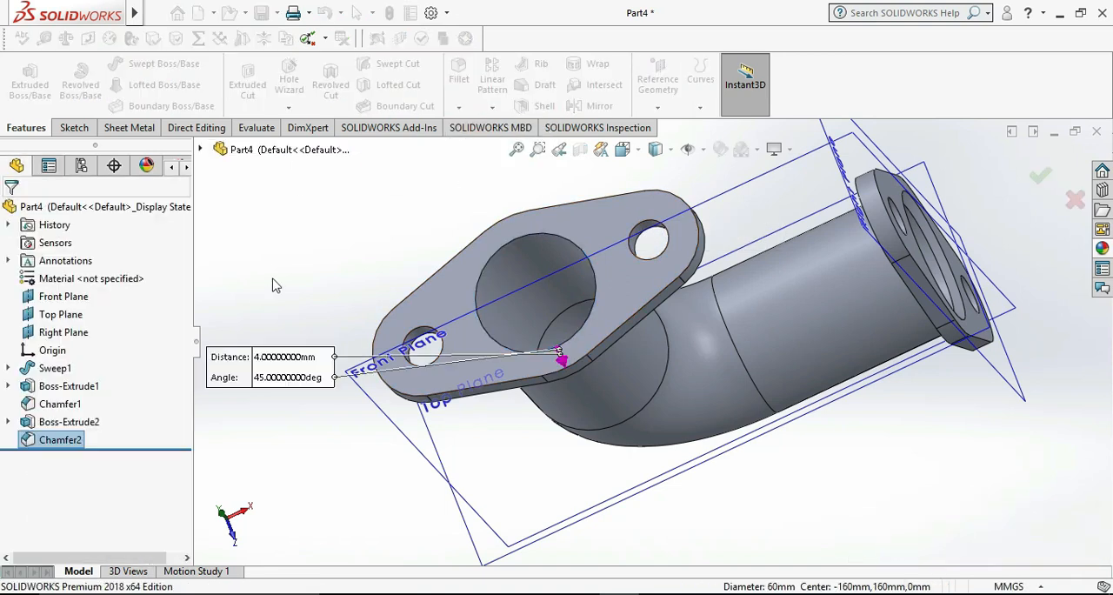
- Hide all reference planes in the graphics view so only the elbow is displayed
scroll(275, 279, up, 3)
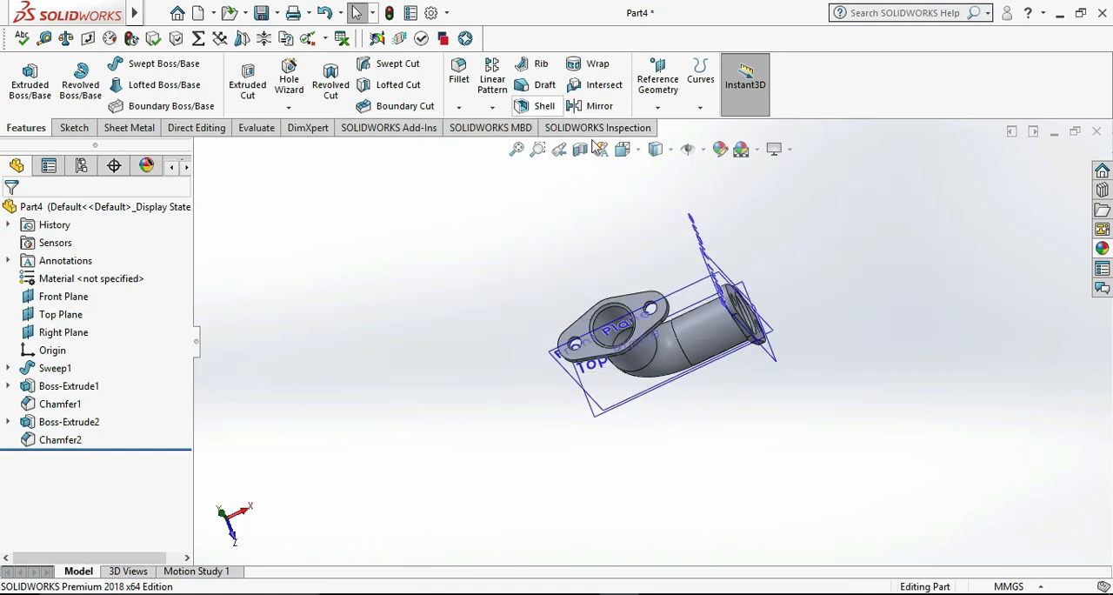
click(703, 151)
click(691, 174)
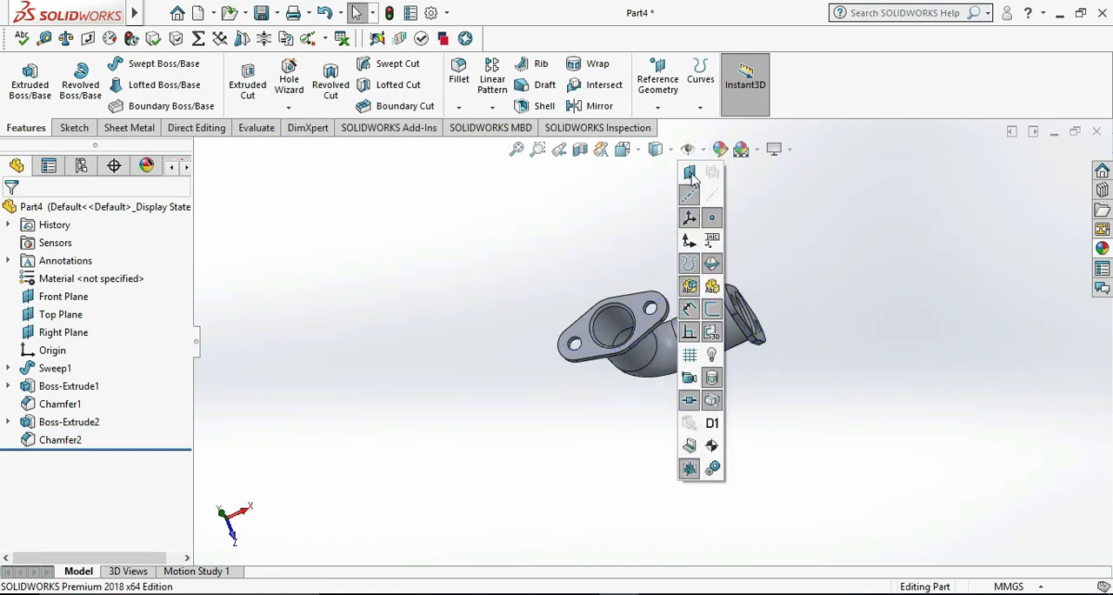
click(884, 341)
- Examine the pipe elbow from several angles, including both two-hole flanges and their chamfered bores
scroll(756, 341, down, 4)
middle_drag(814, 394, 778, 466)
scroll(776, 379, up, 4)
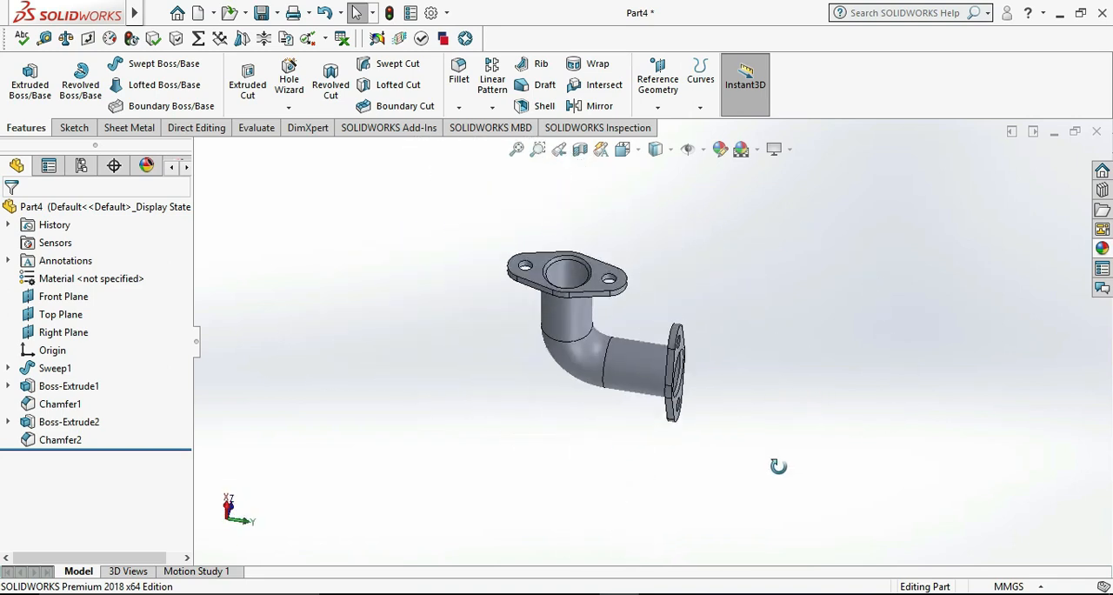
scroll(615, 310, down, 3)
middle_drag(651, 313, 673, 270)
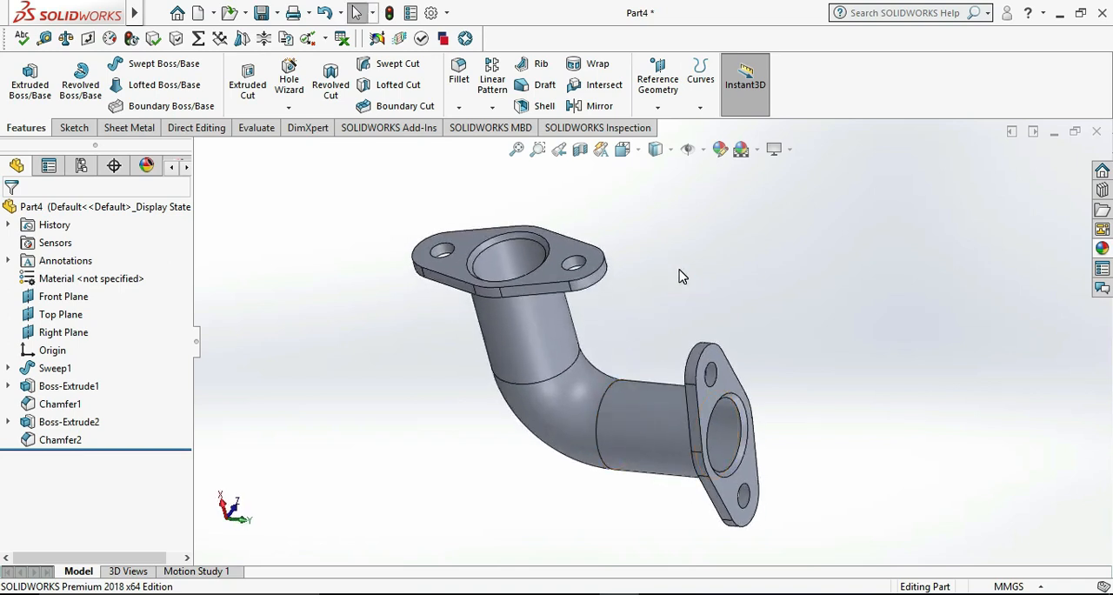
scroll(683, 276, down, 2)
scroll(842, 402, up, 1)
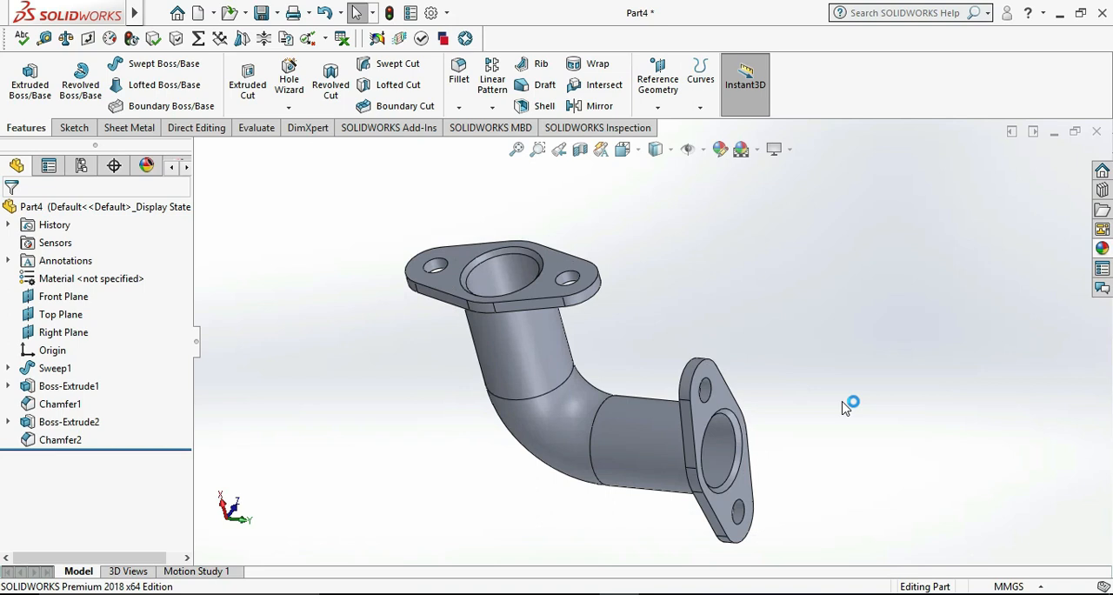
middle_drag(772, 429, 583, 448)
middle_drag(733, 478, 440, 579)
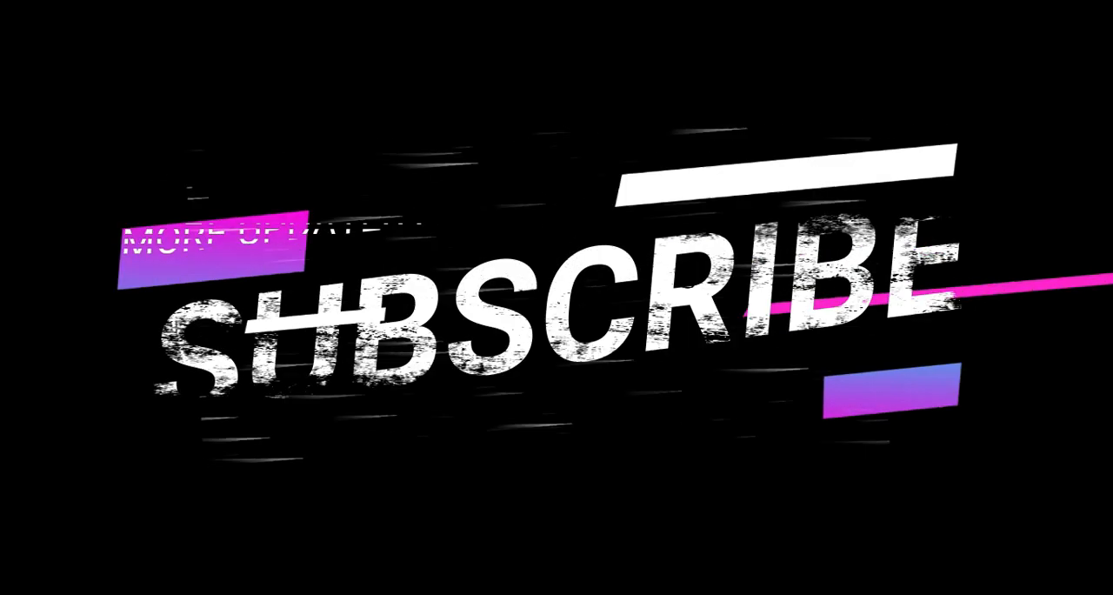